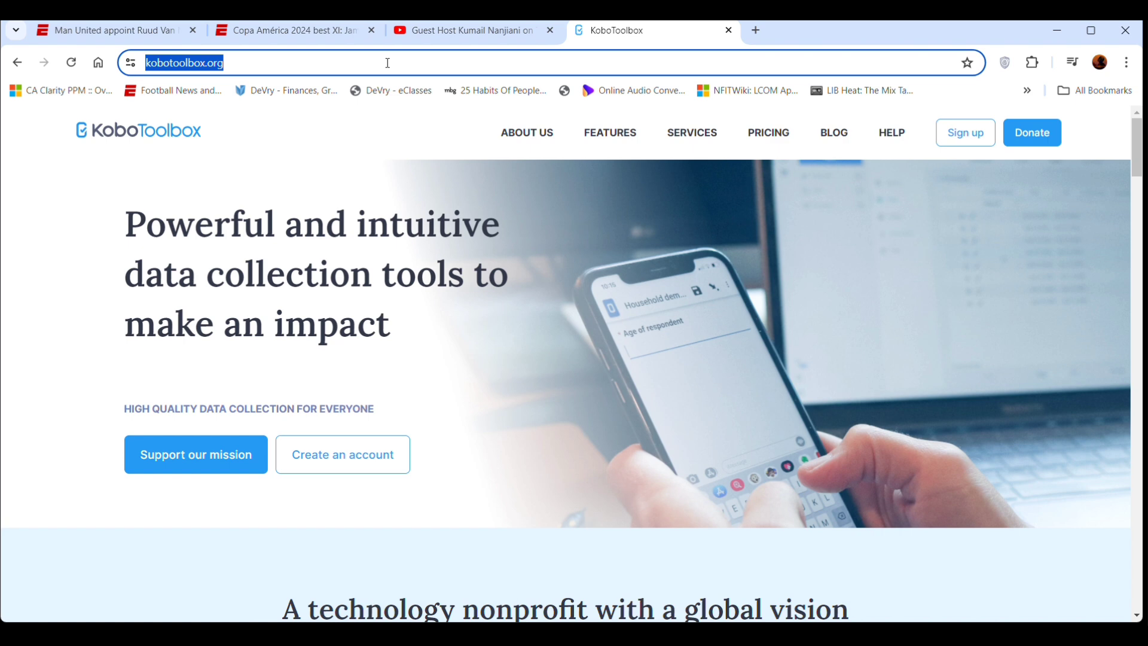
Step: Open the website kobotoolbox.org
type("kobotool")
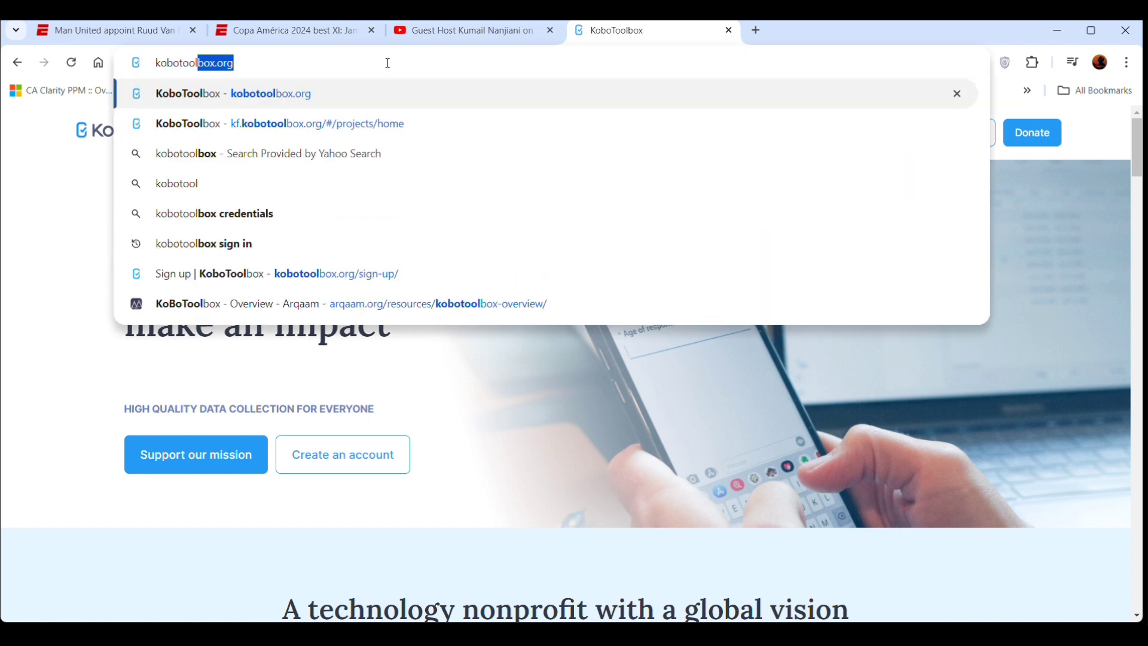
type("box.org")
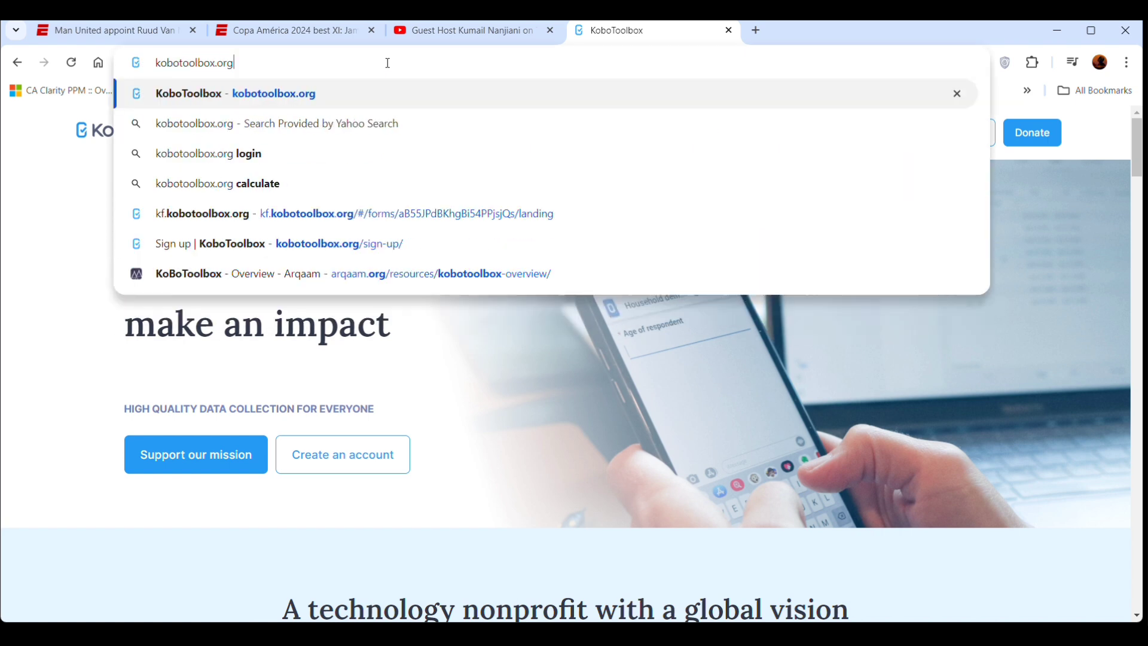
left_click(336, 92)
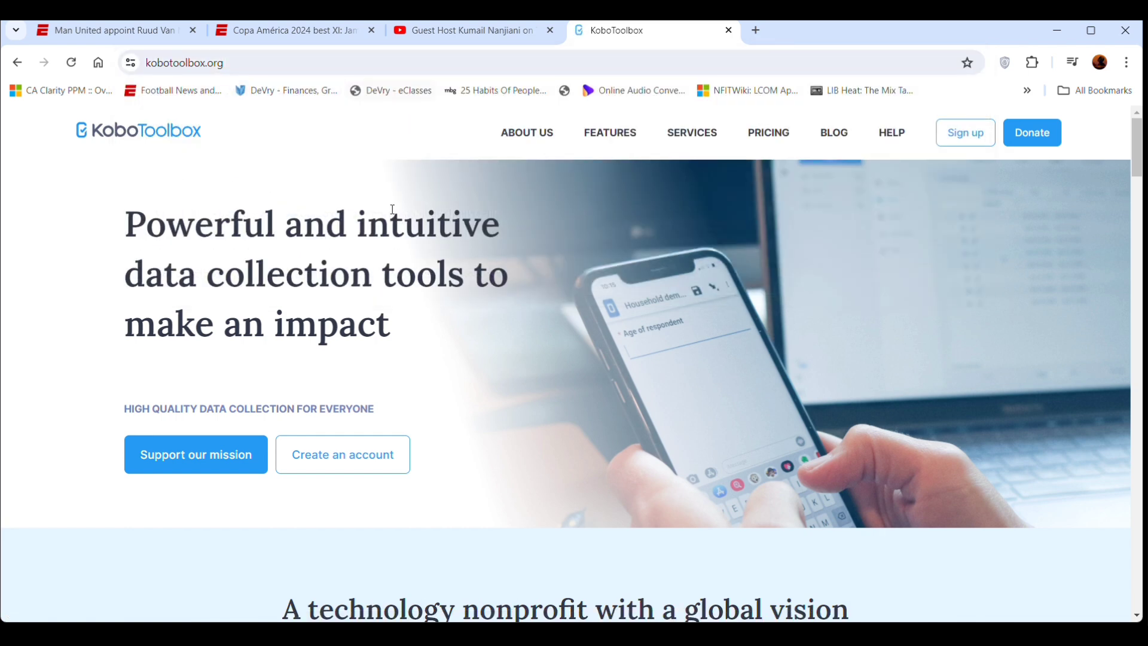
Step: Open the account creation form for the Global KoboToolbox Server
scroll(91, 387, "down", 1)
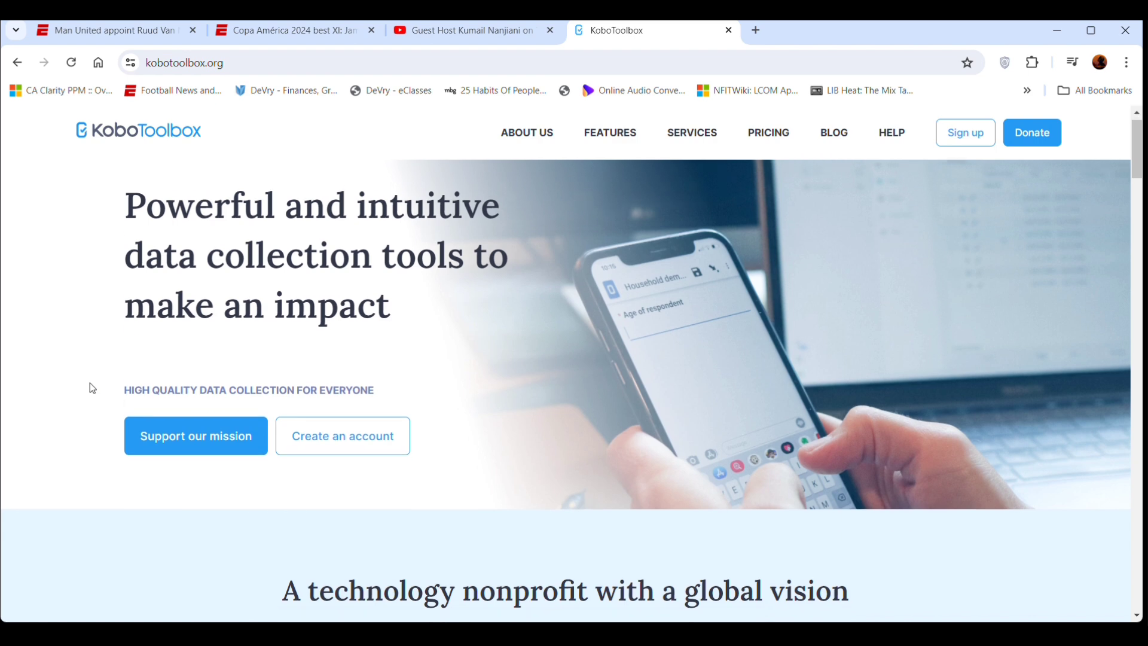
scroll(91, 387, "up", 1)
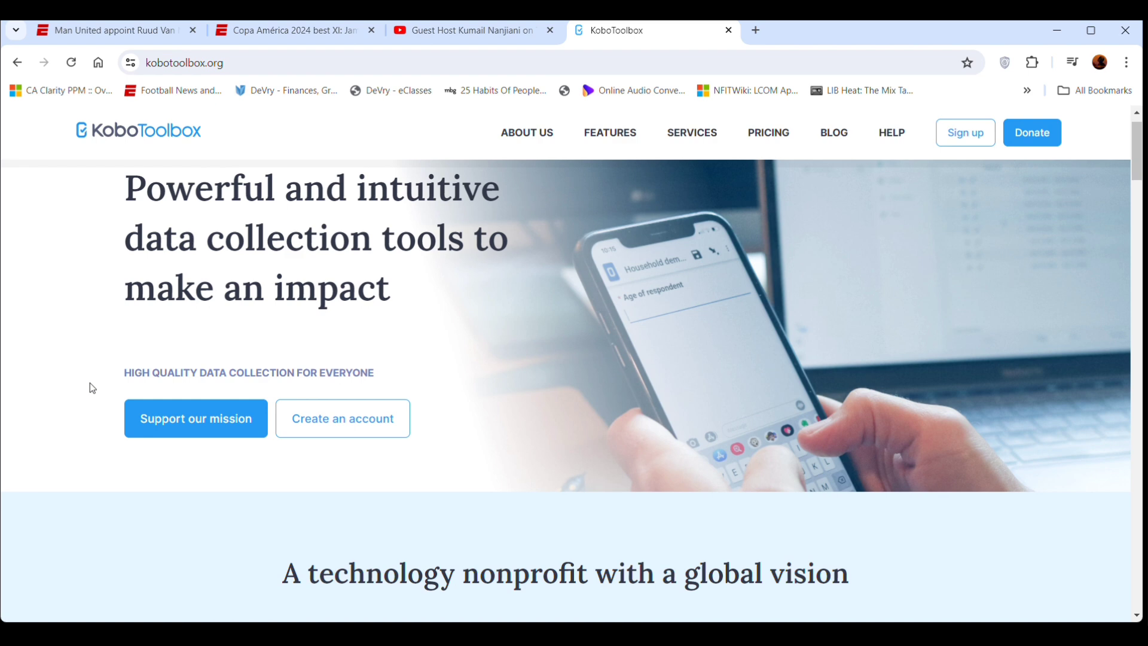
left_click(345, 417)
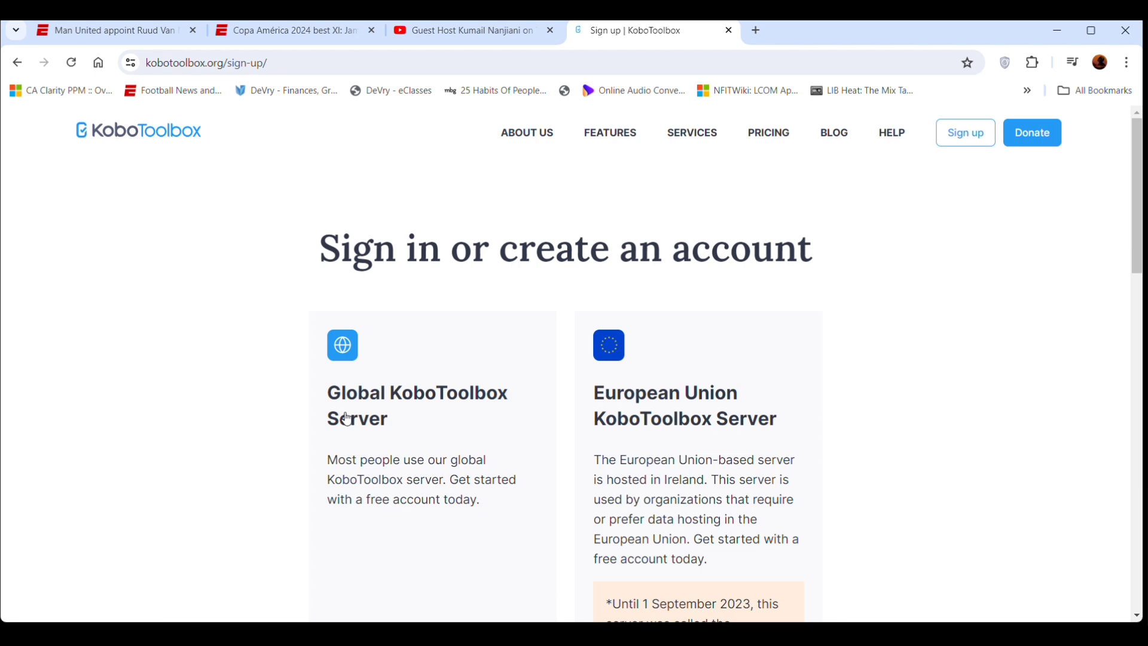
scroll(856, 425, "down", 2)
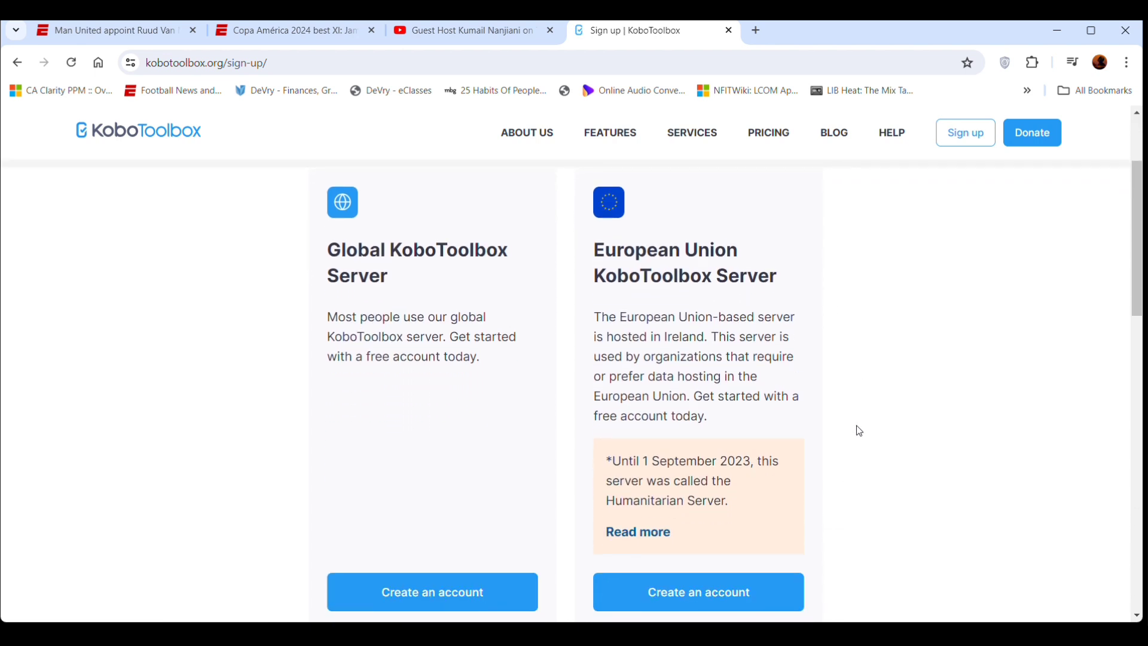
scroll(856, 425, "down", 1)
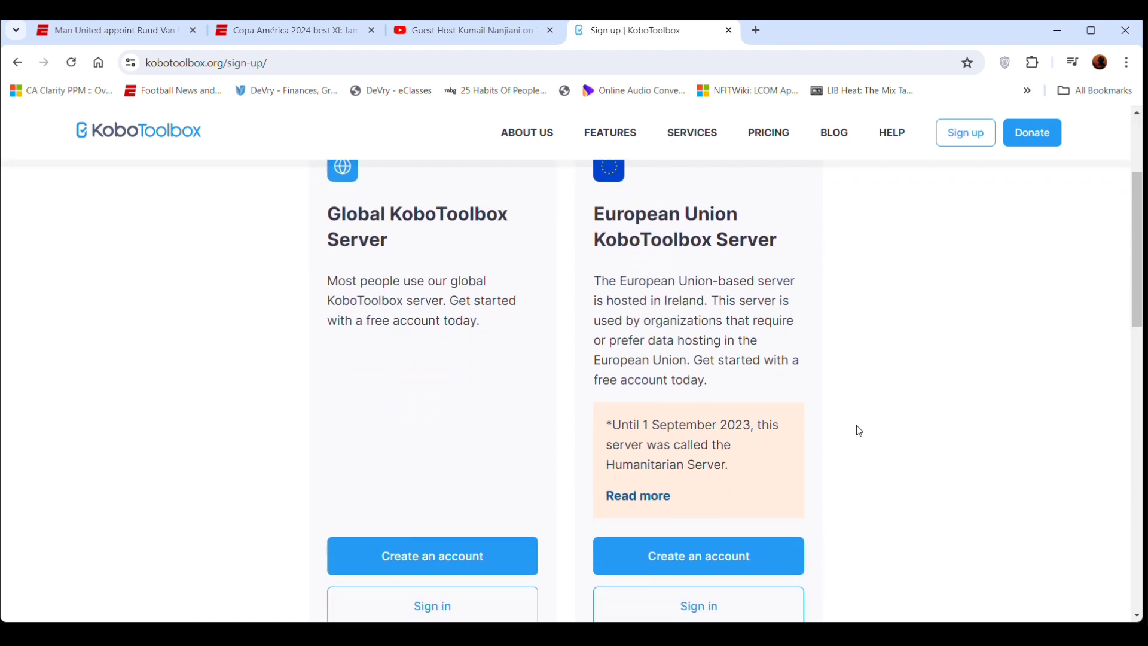
scroll(859, 429, "down", 1)
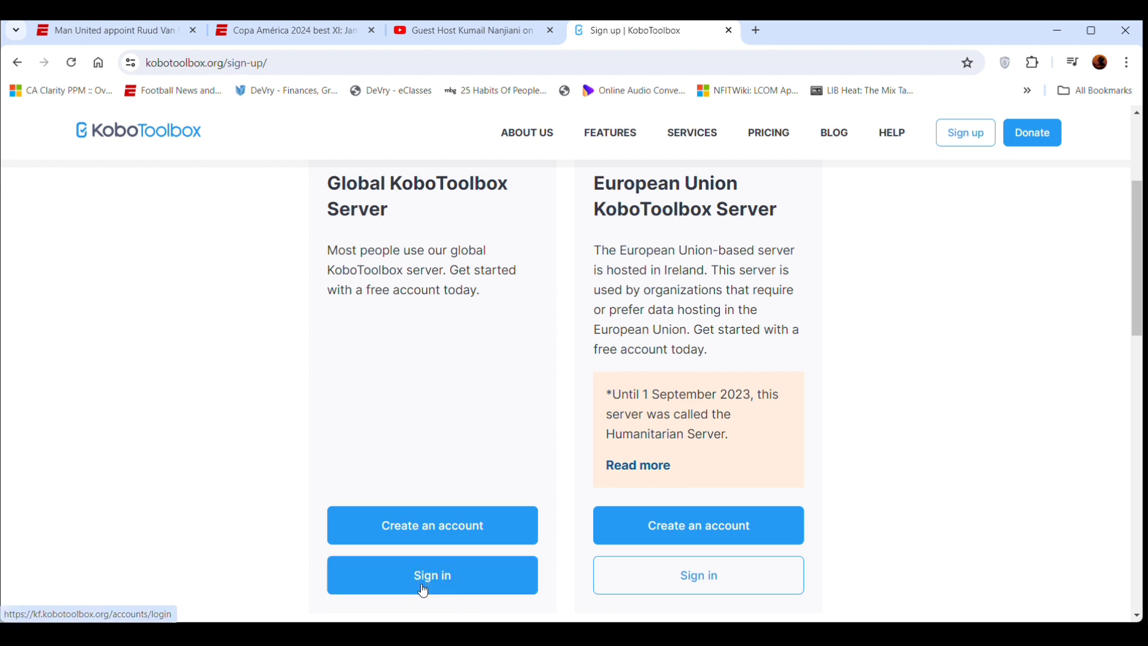
scroll(422, 589, "down", 1)
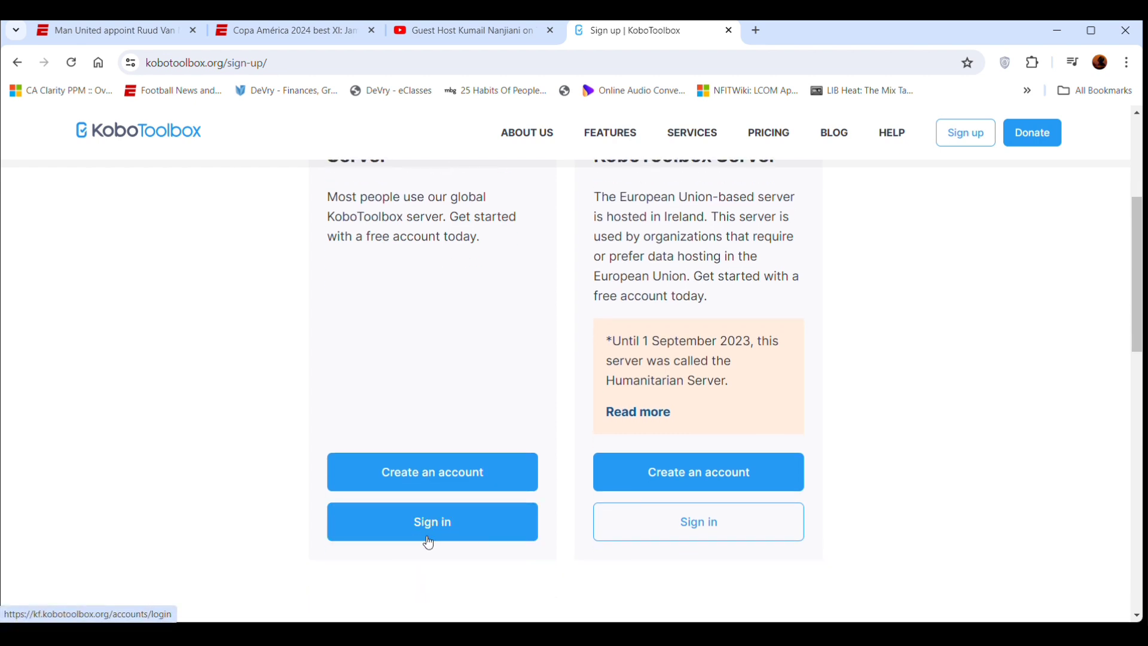
left_click(434, 468)
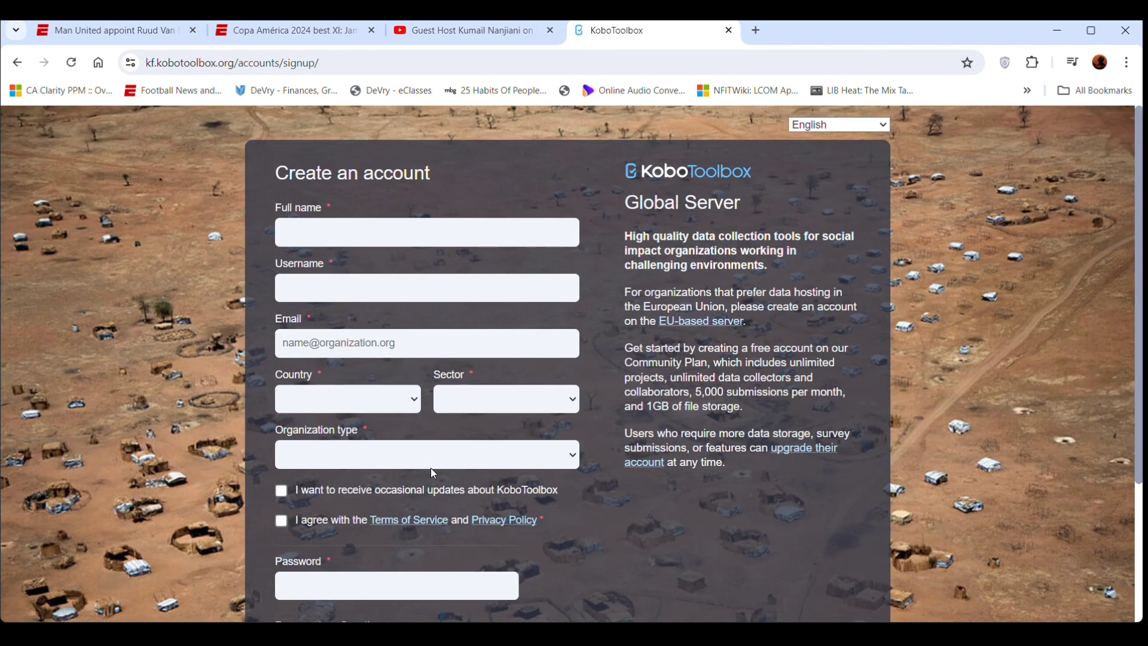
Step: Fill in the full name and the username in the account creation form
scroll(433, 473, "down", 1)
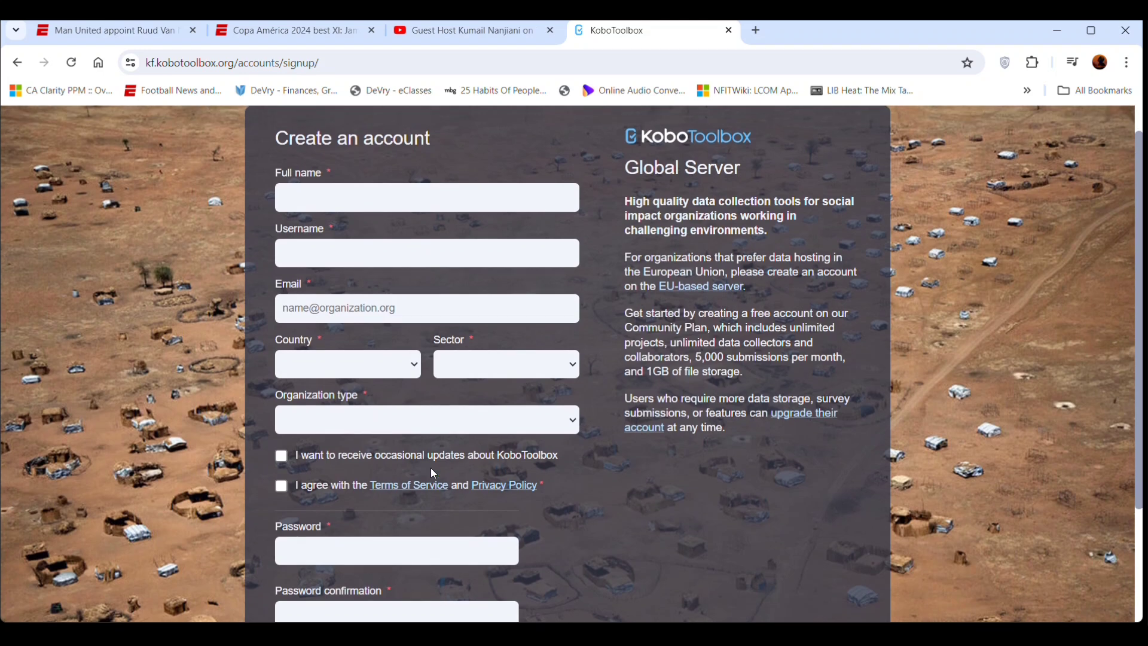
scroll(433, 473, "down", 1)
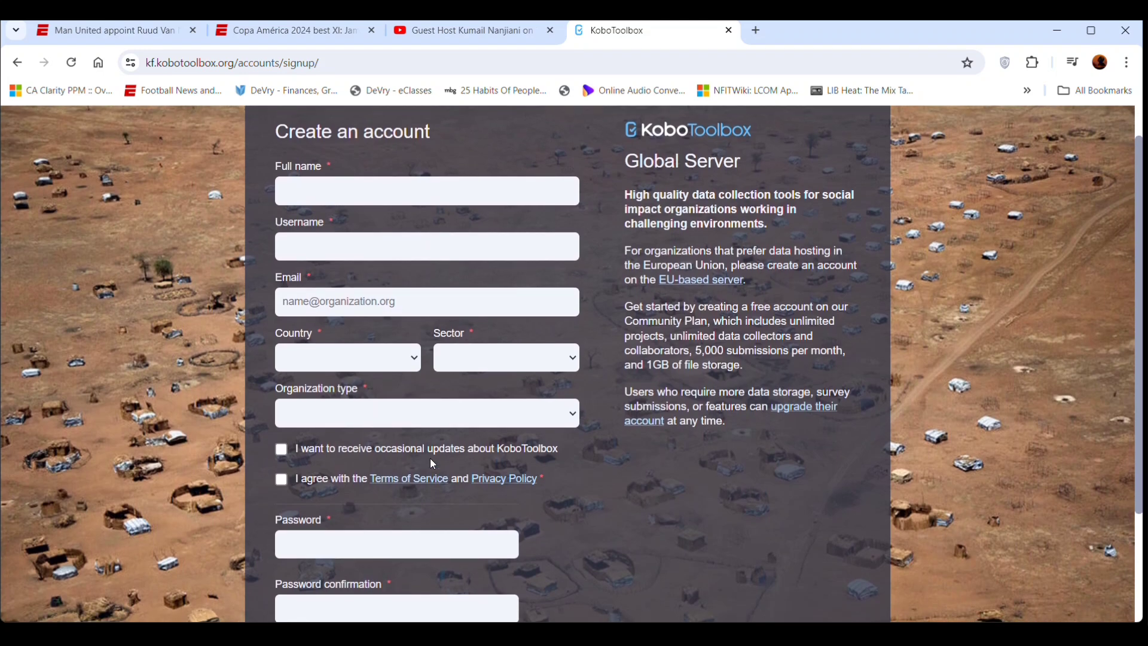
left_click(407, 189)
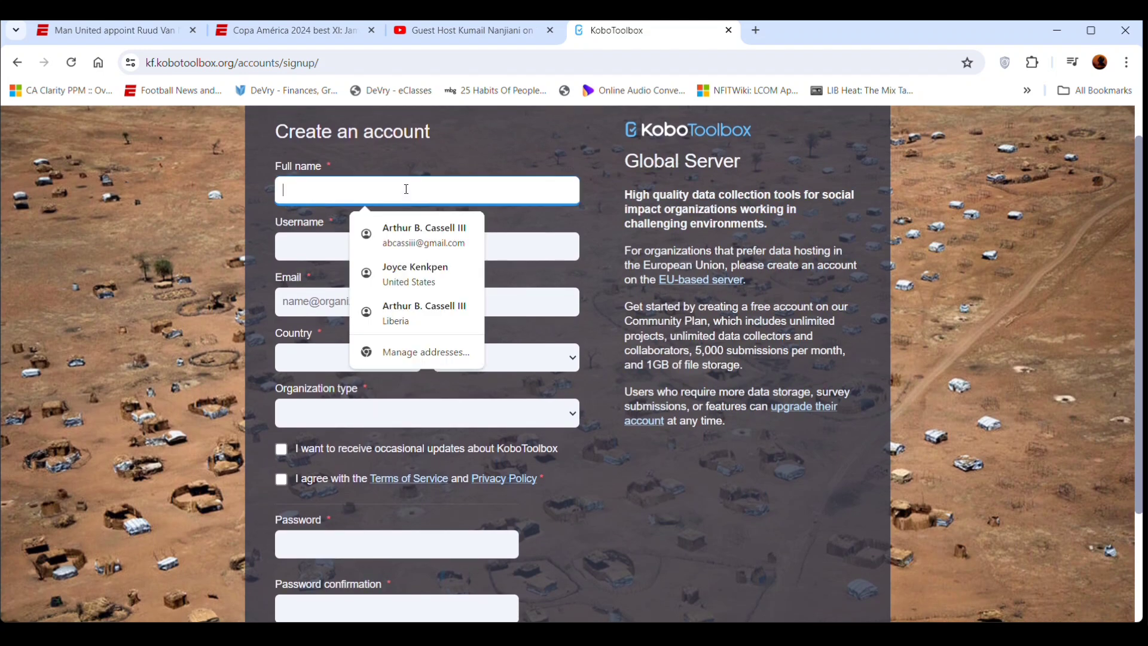
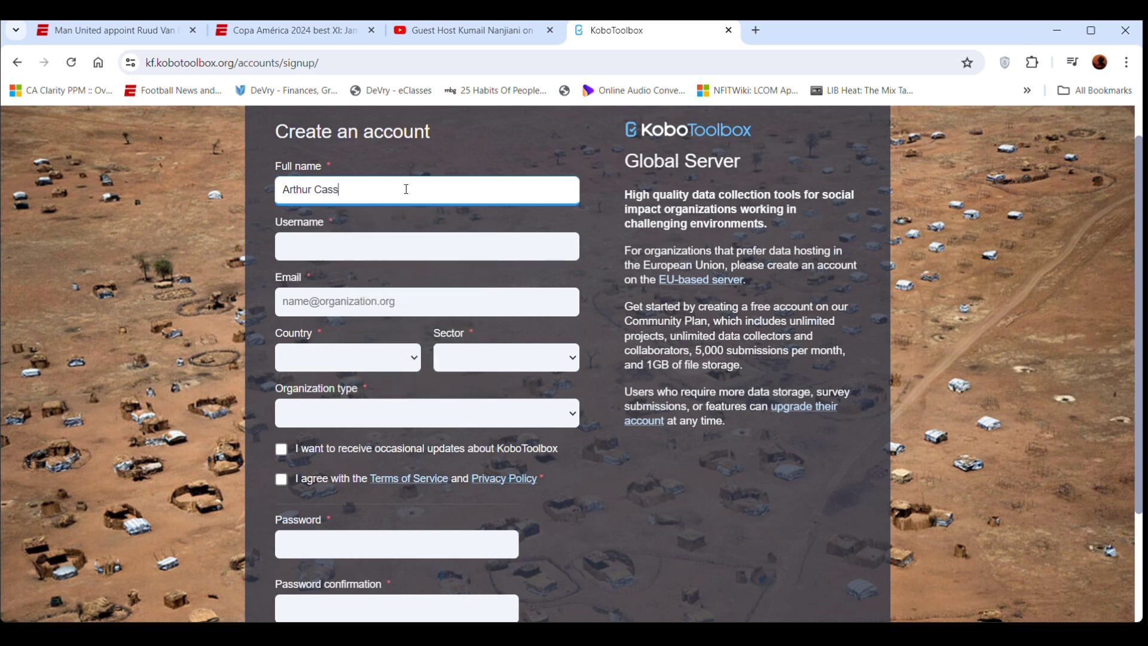
key("Tab")
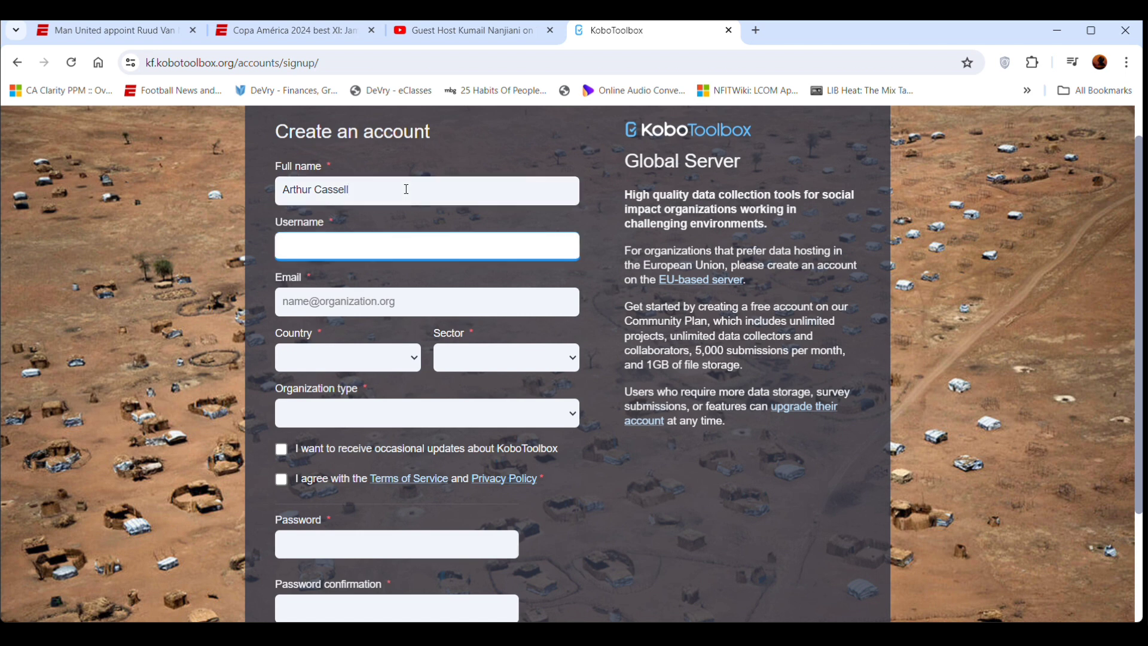
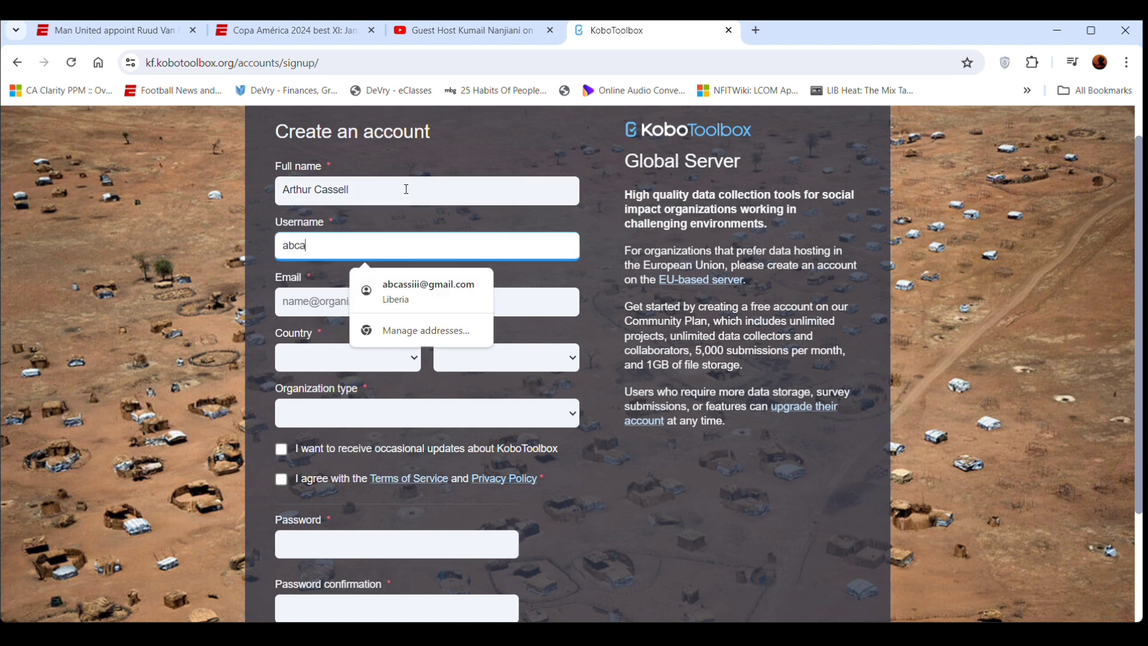
key("Tab")
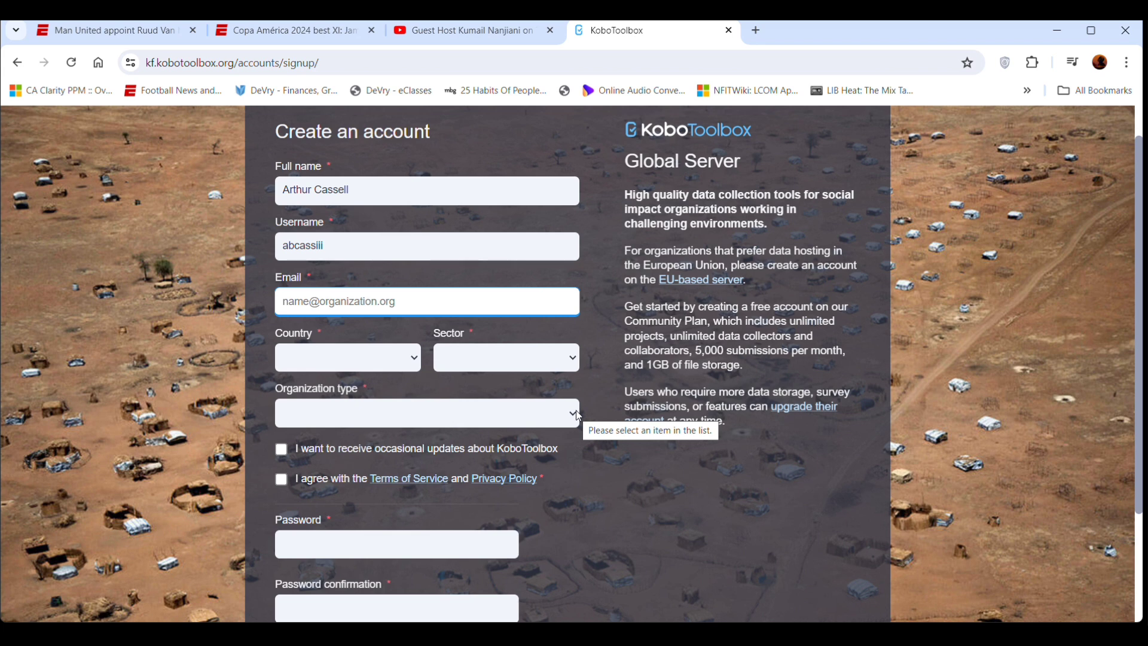
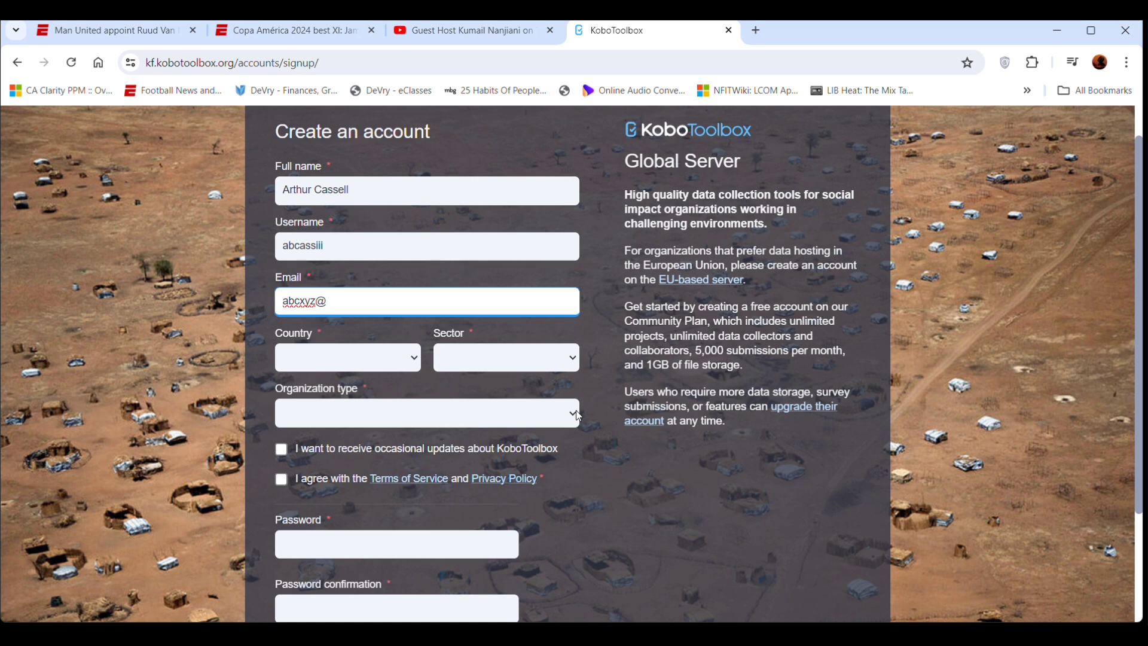
Step: Enter the e-mail address and set the country to Barbados
left_click(416, 366)
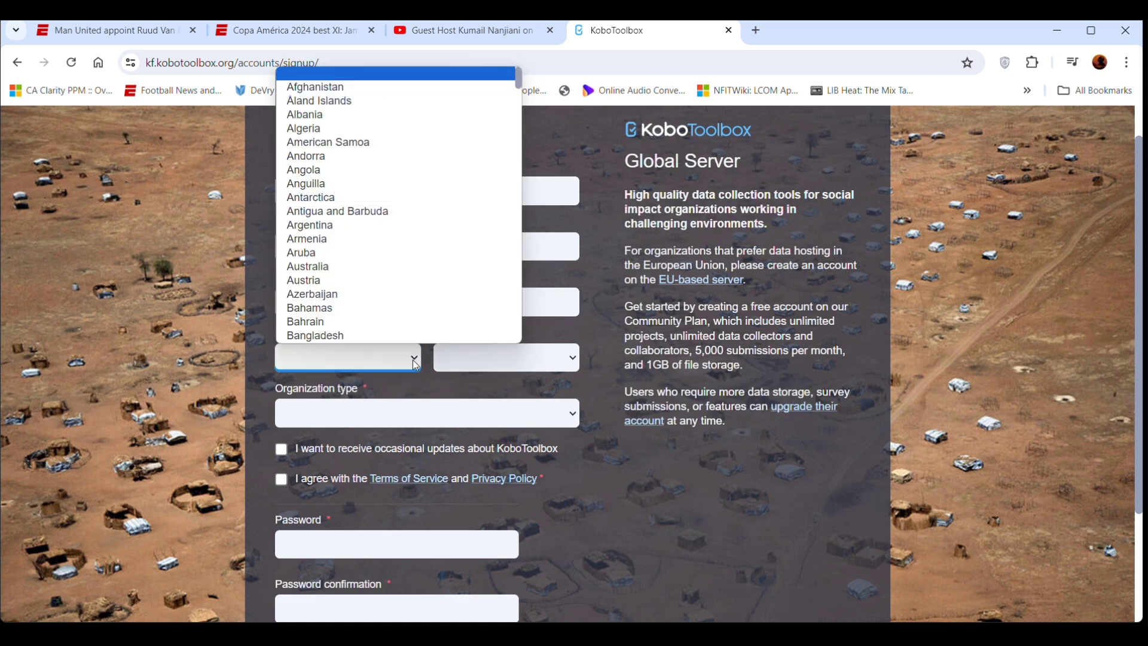
left_click(362, 335)
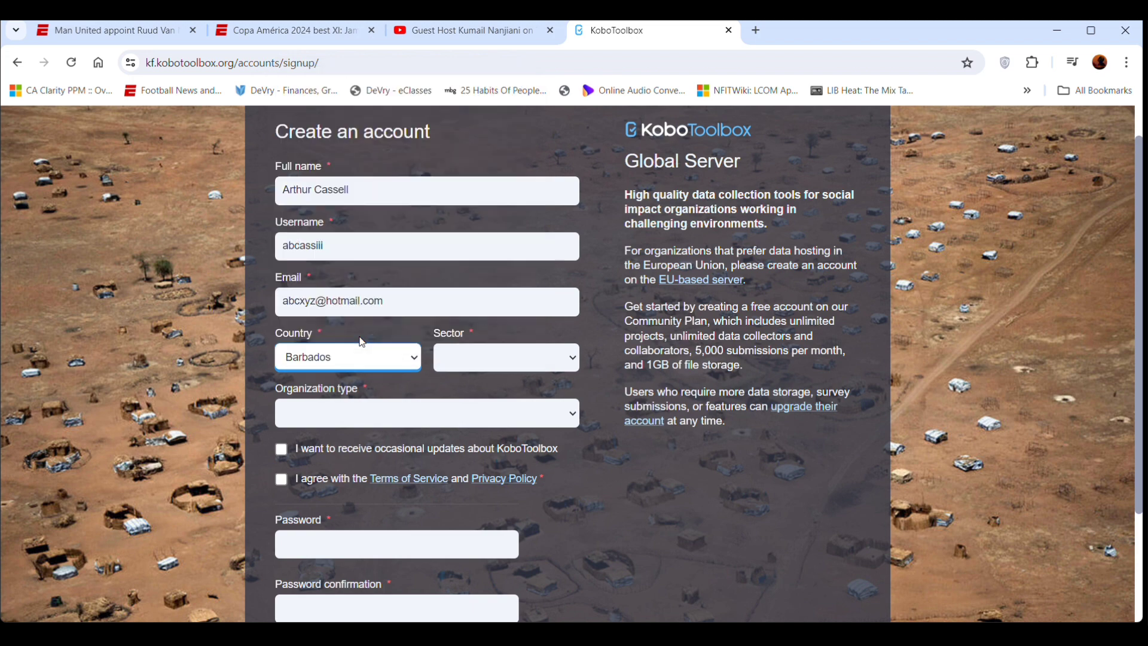
Step: Set the sector to Other
left_click(579, 359)
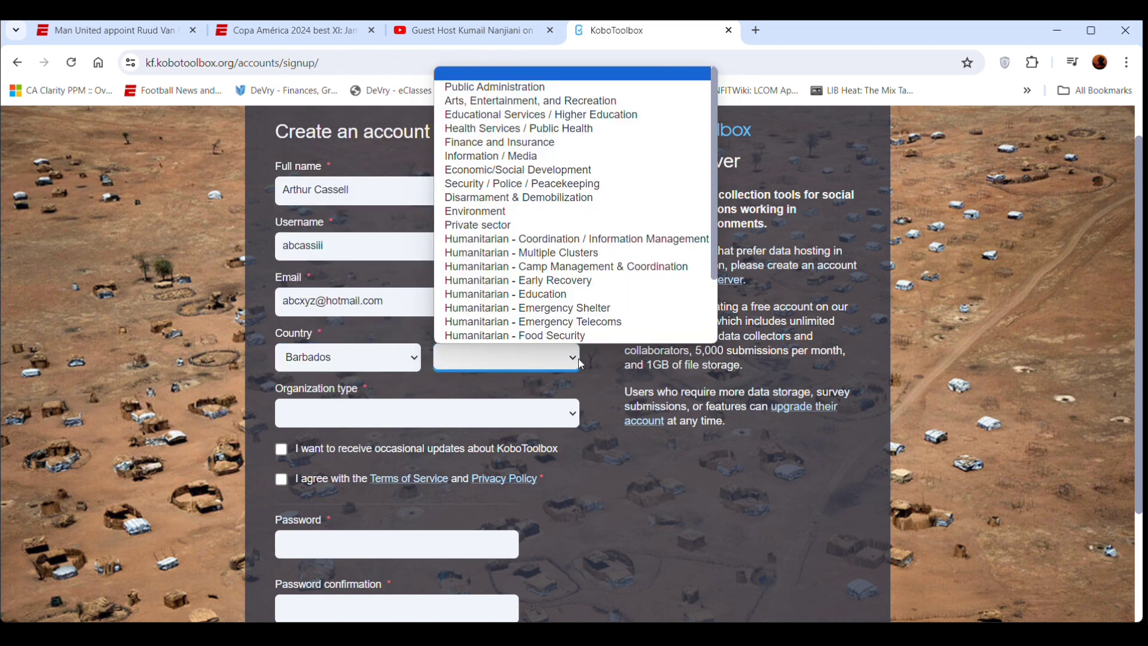
scroll(601, 239, "down", 1)
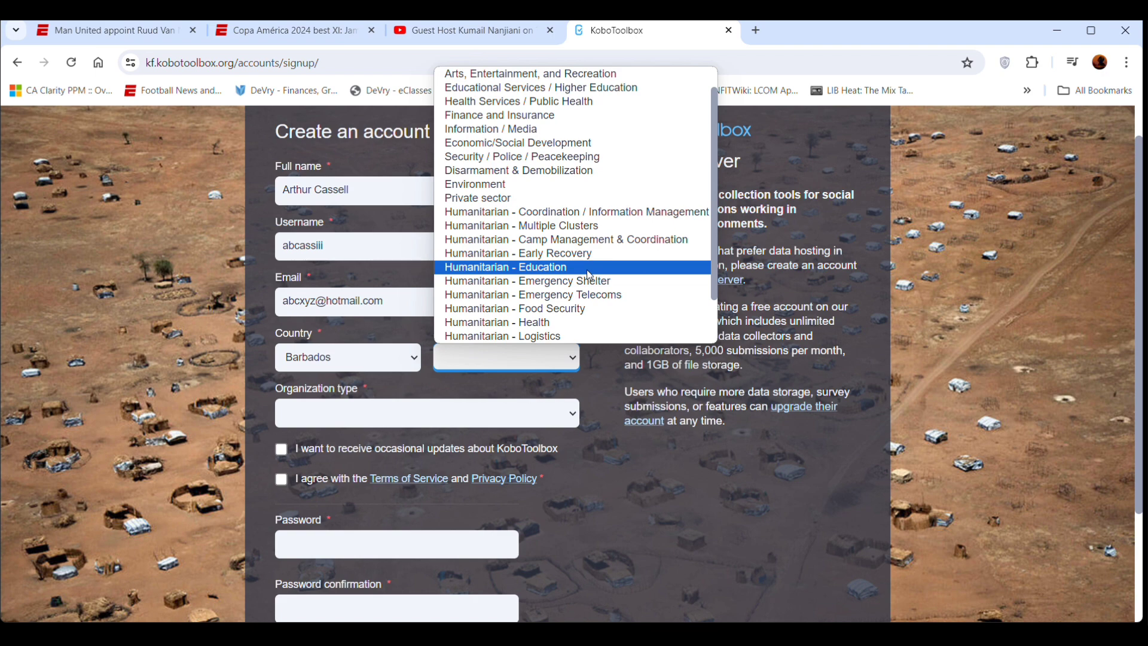
scroll(580, 328, "down", 2)
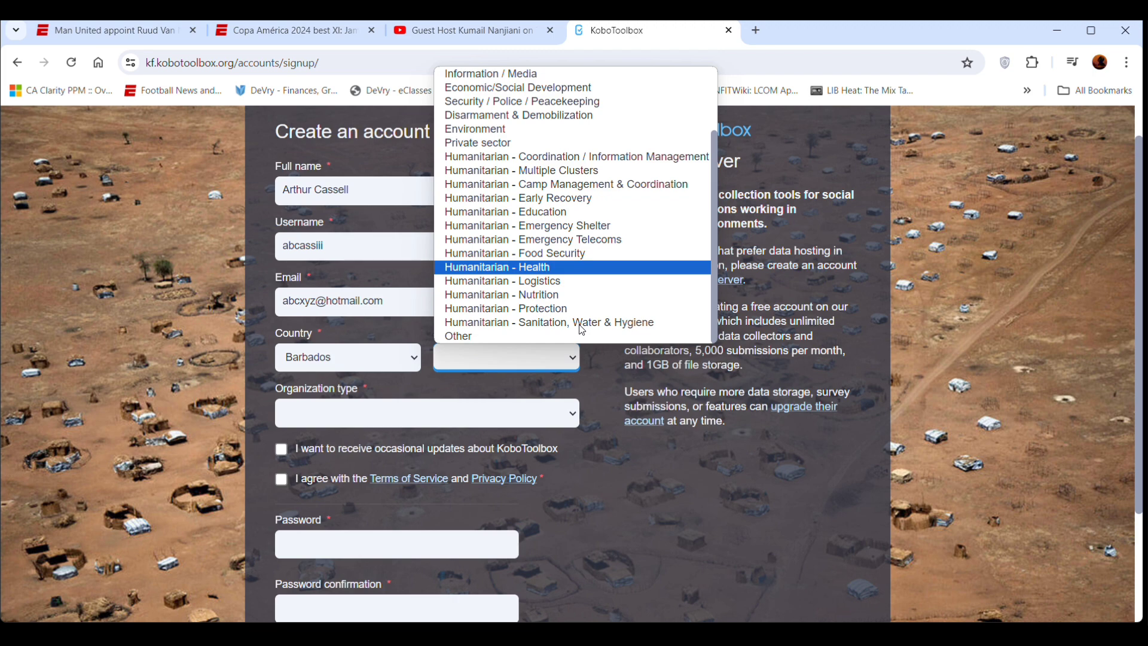
left_click(517, 337)
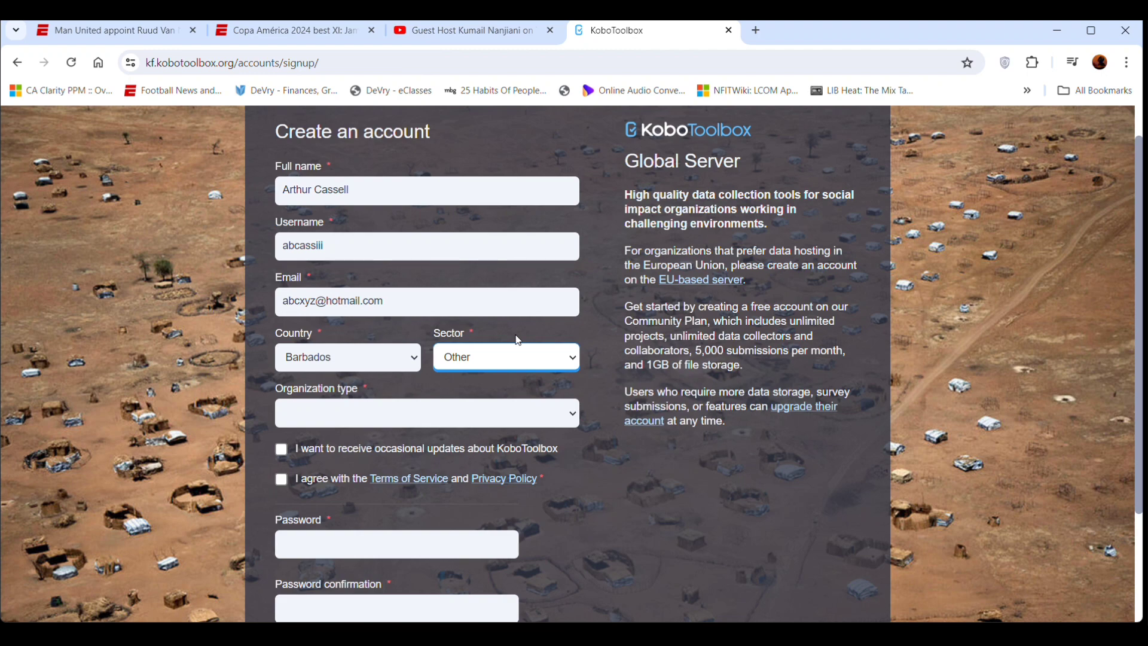
Step: Set the sector to Humanitarian - Education and the organization type to "I am not associated with any organization"
left_click(569, 357)
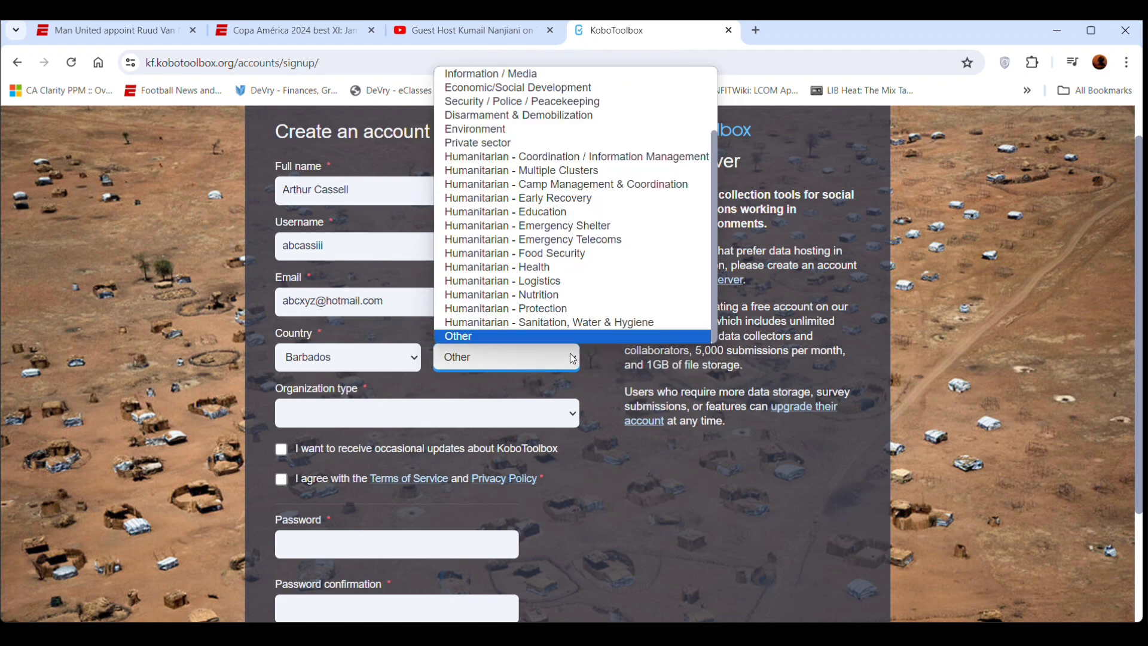
left_click(575, 214)
left_click(573, 413)
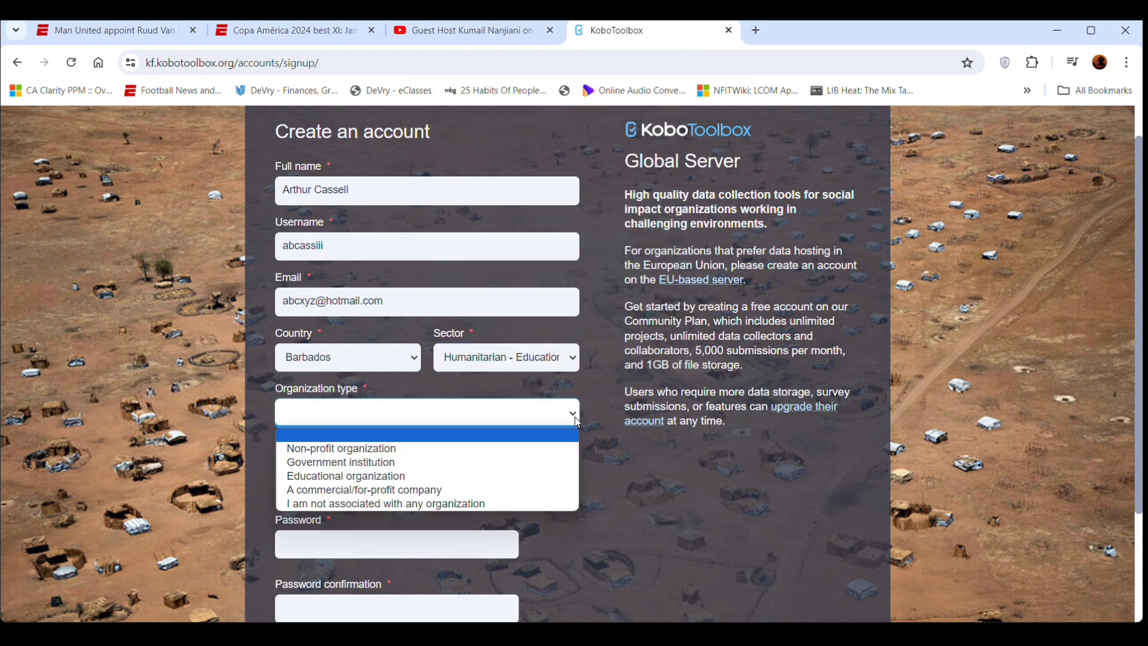
left_click(524, 508)
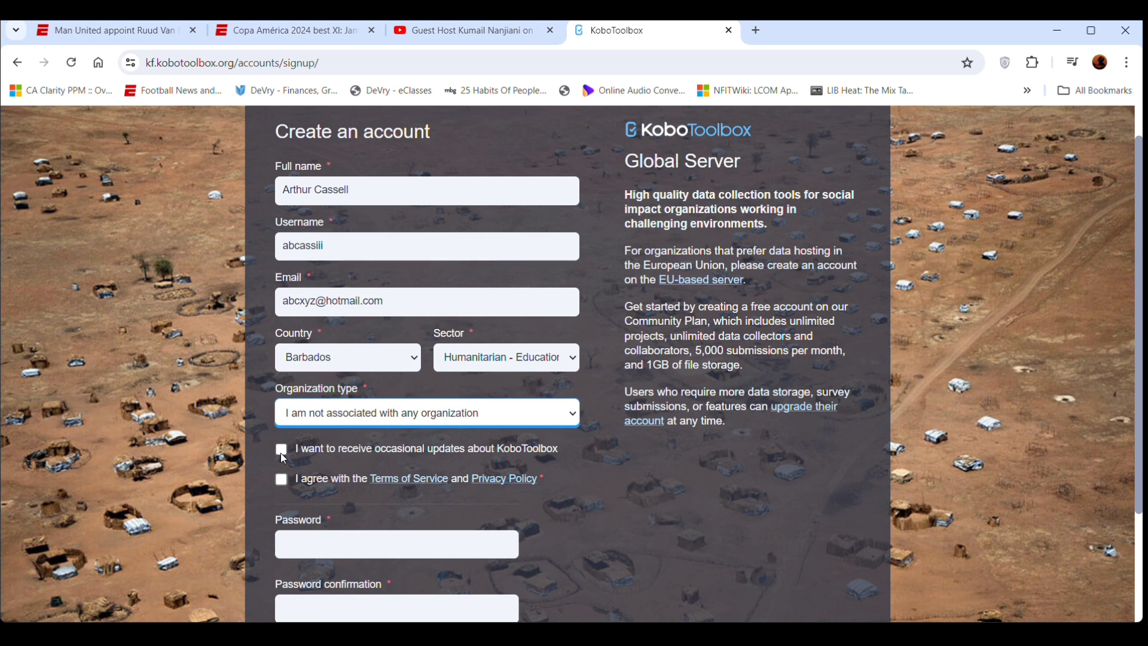
Step: Agree to the Terms of Service and Privacy Policy, and enter the account password in the Password field
left_click(282, 480)
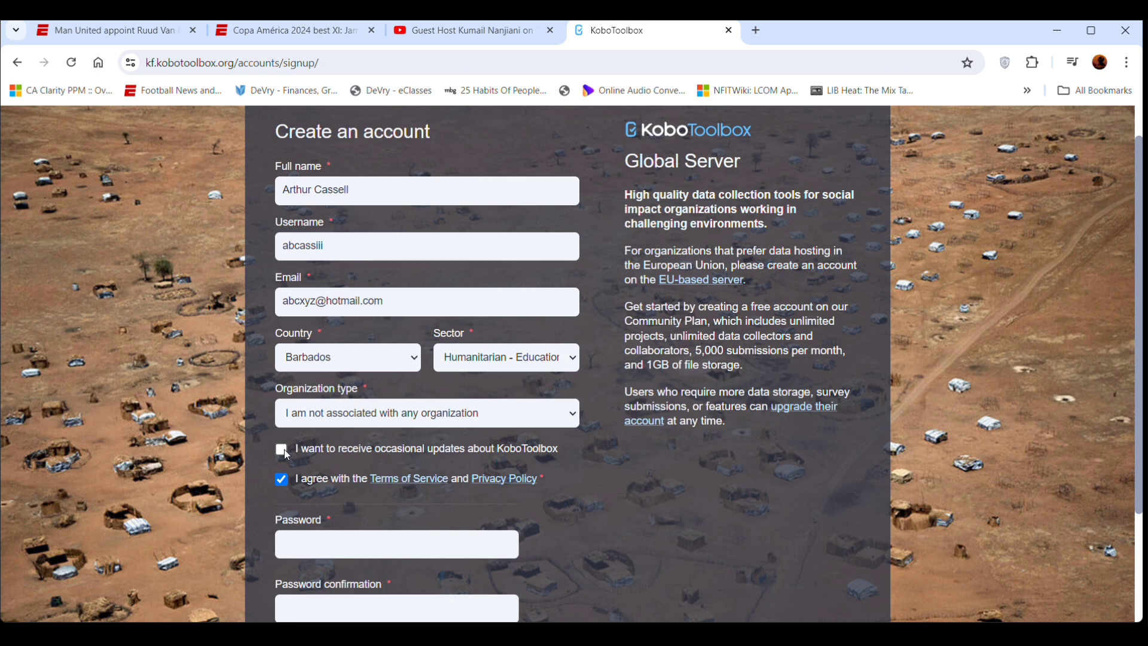
scroll(607, 545, "down", 3)
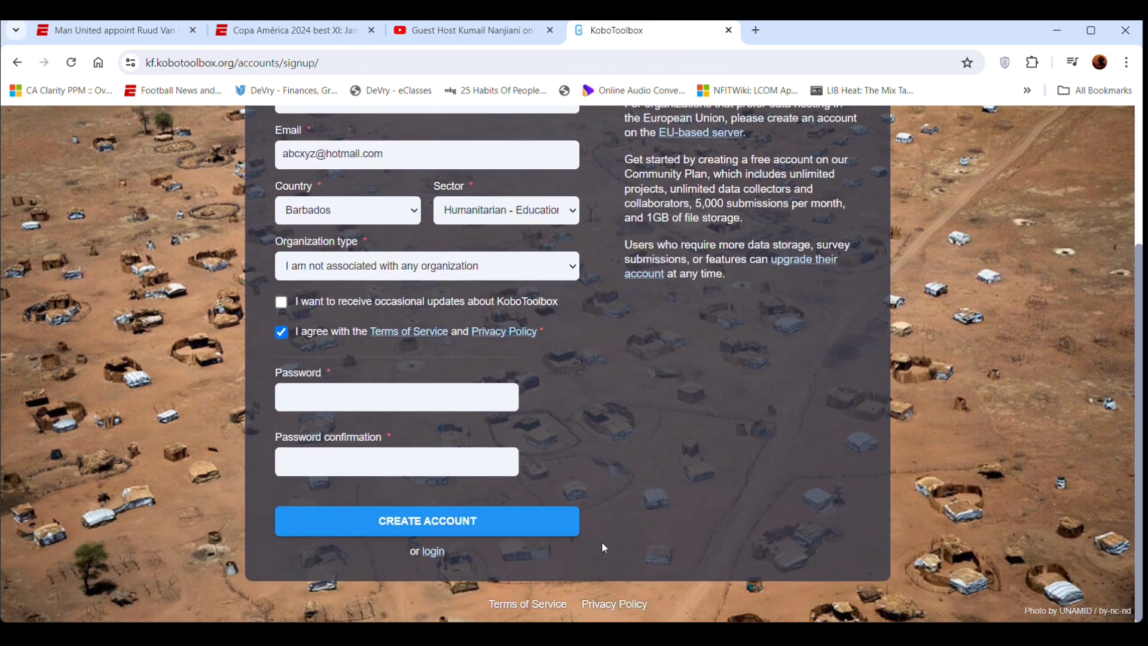
left_click(456, 395)
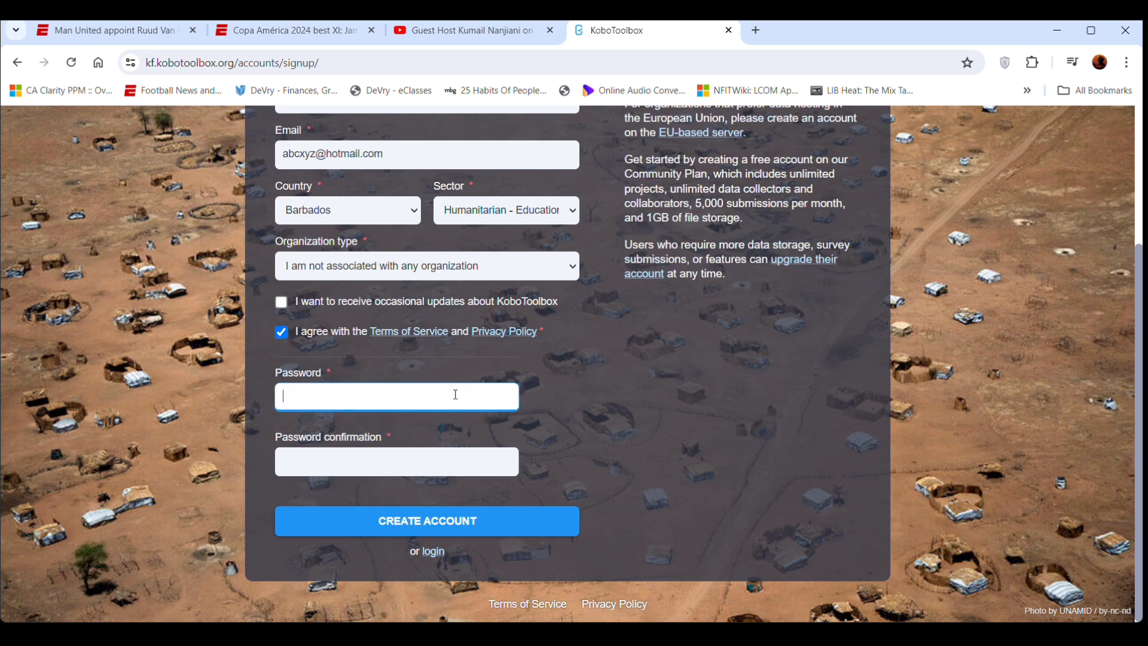
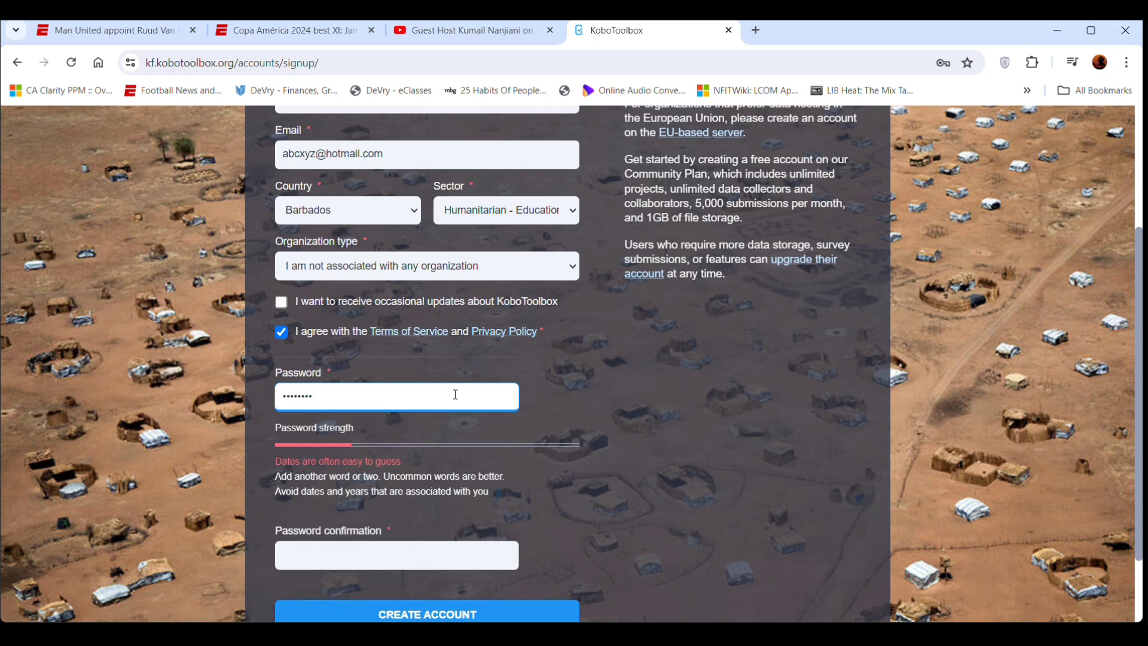
scroll(455, 395, "down", 1)
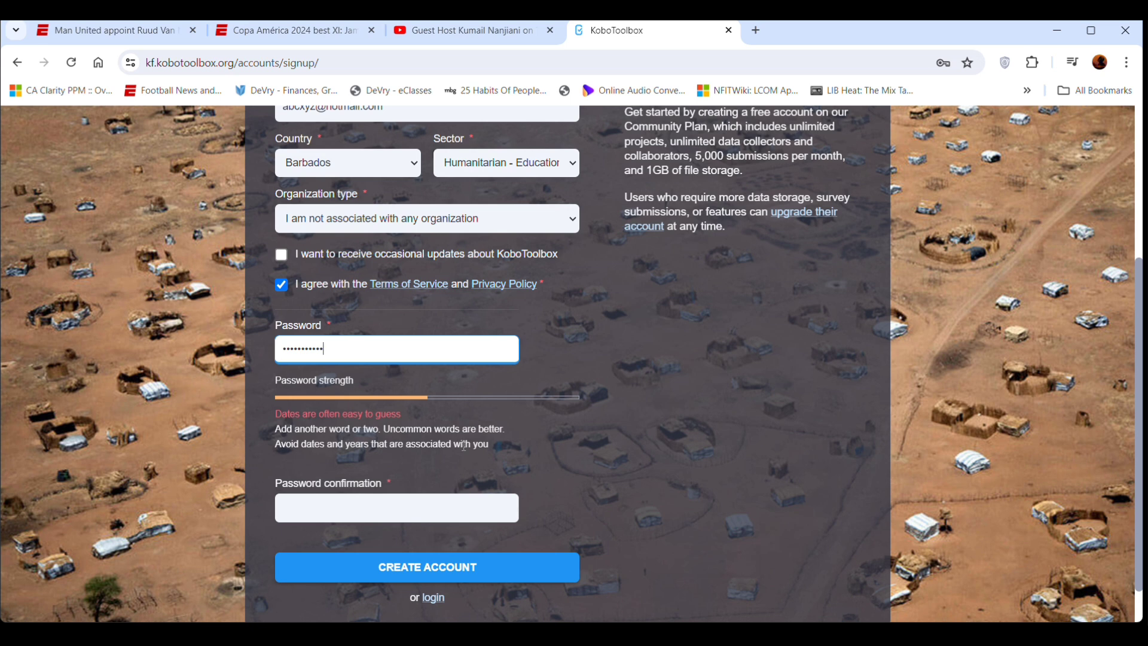
Step: Enter the account password again in the Password confirmation field and submit the sign-up form to create the account
key("Tab")
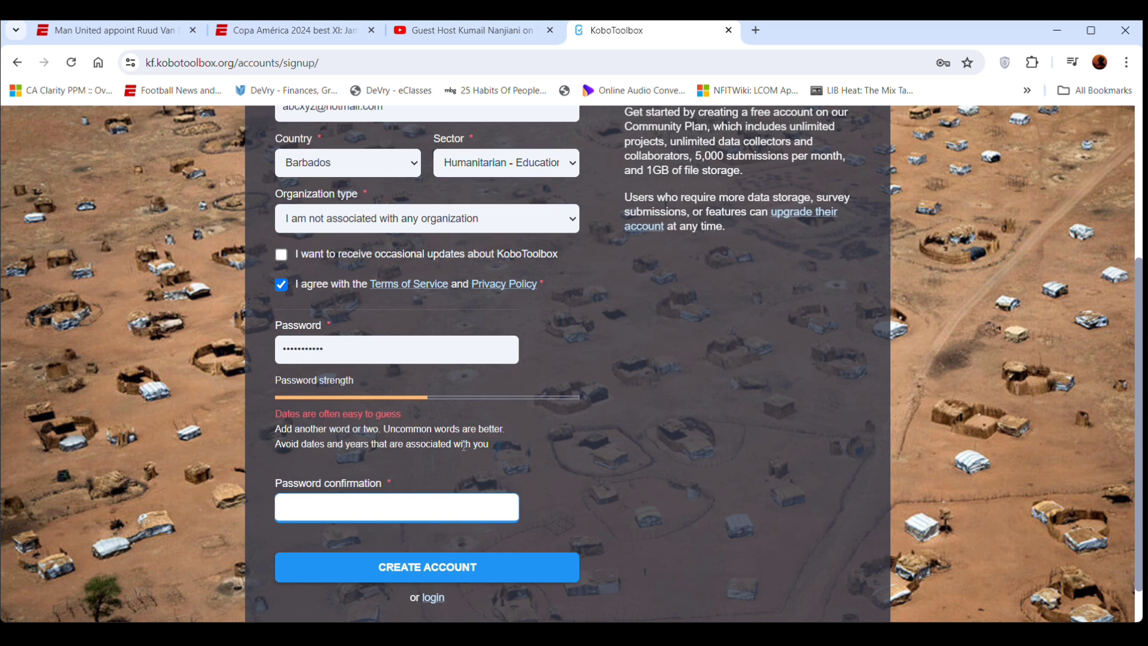
type("•••••••••••••")
left_click(485, 575)
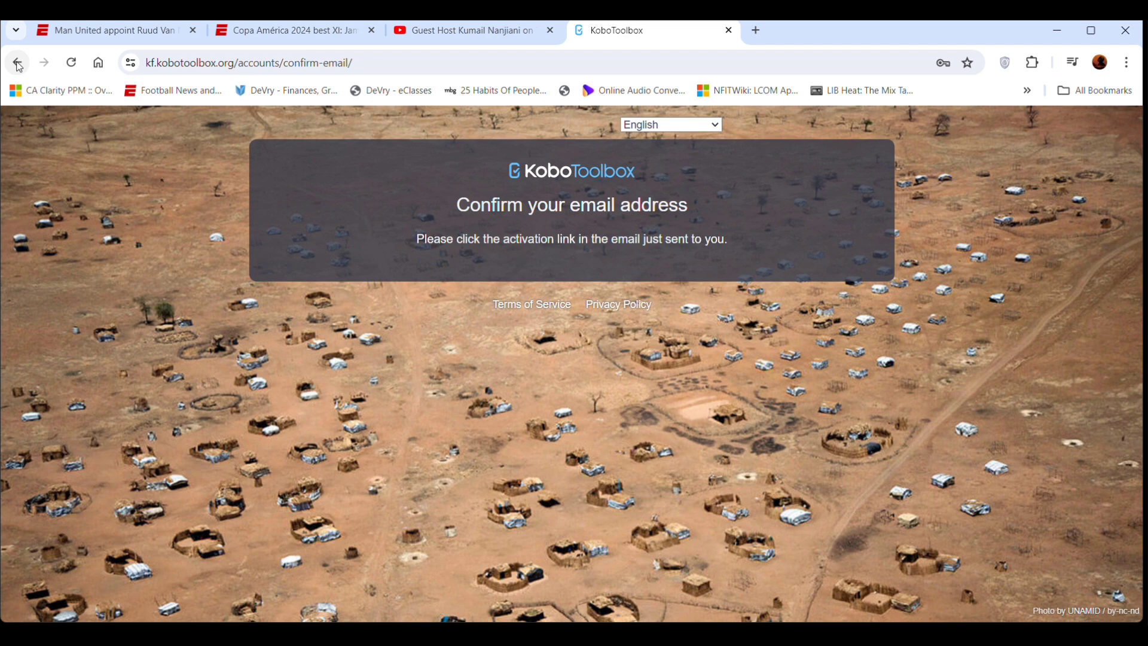
Step: Go to the kobotoolbox.org home page
left_click(365, 67)
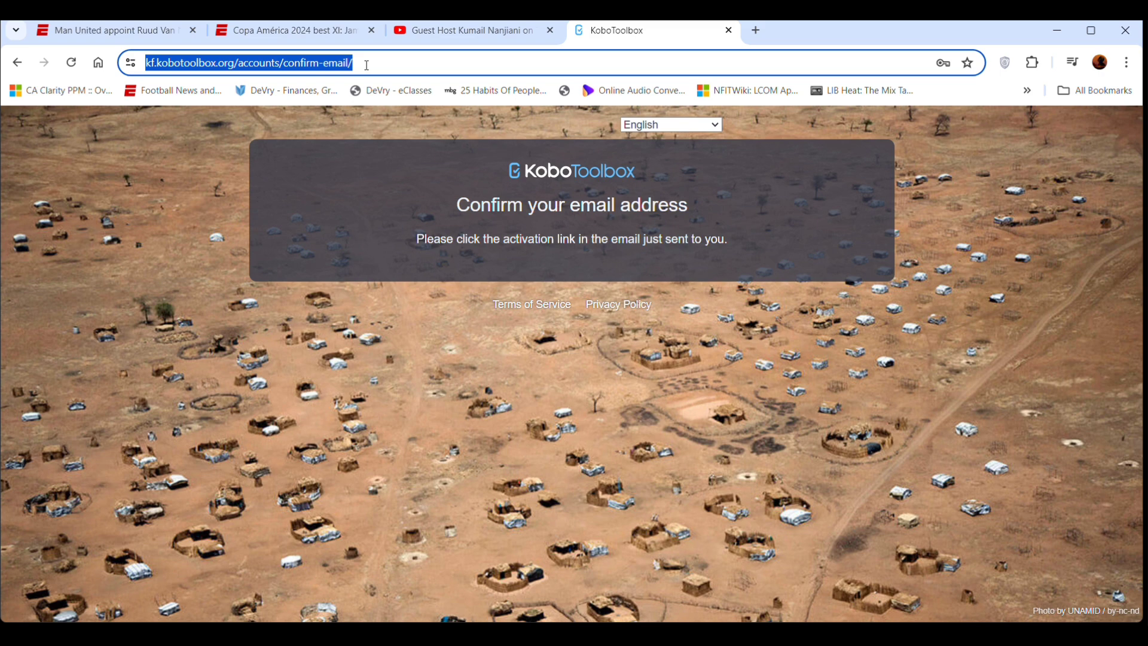
type("k")
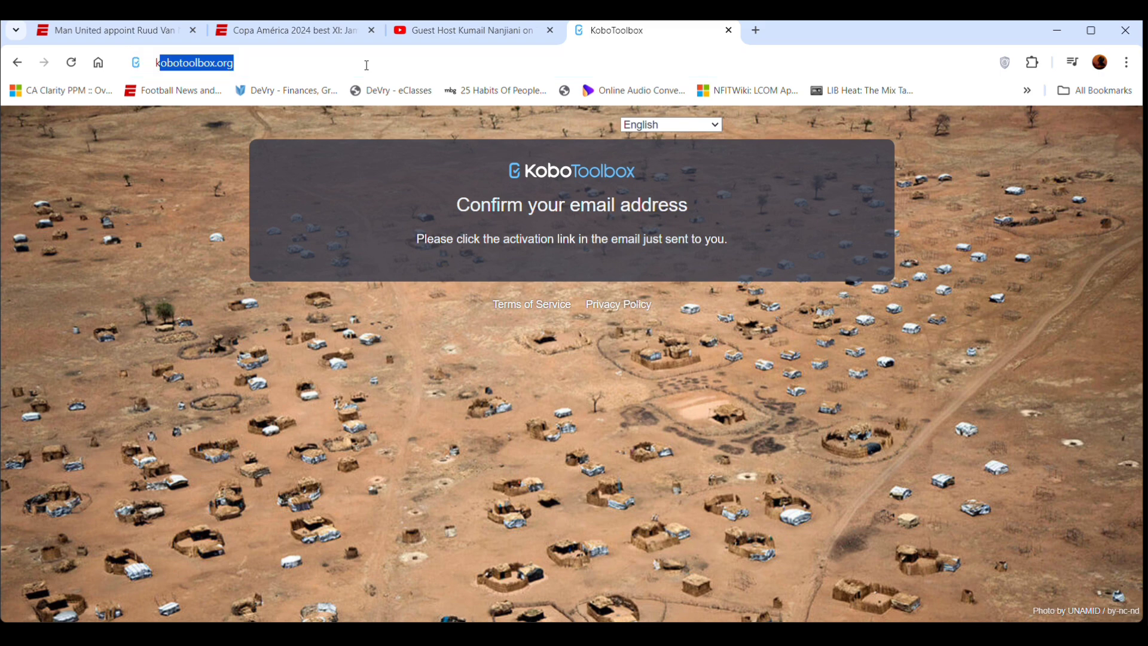
type("obo")
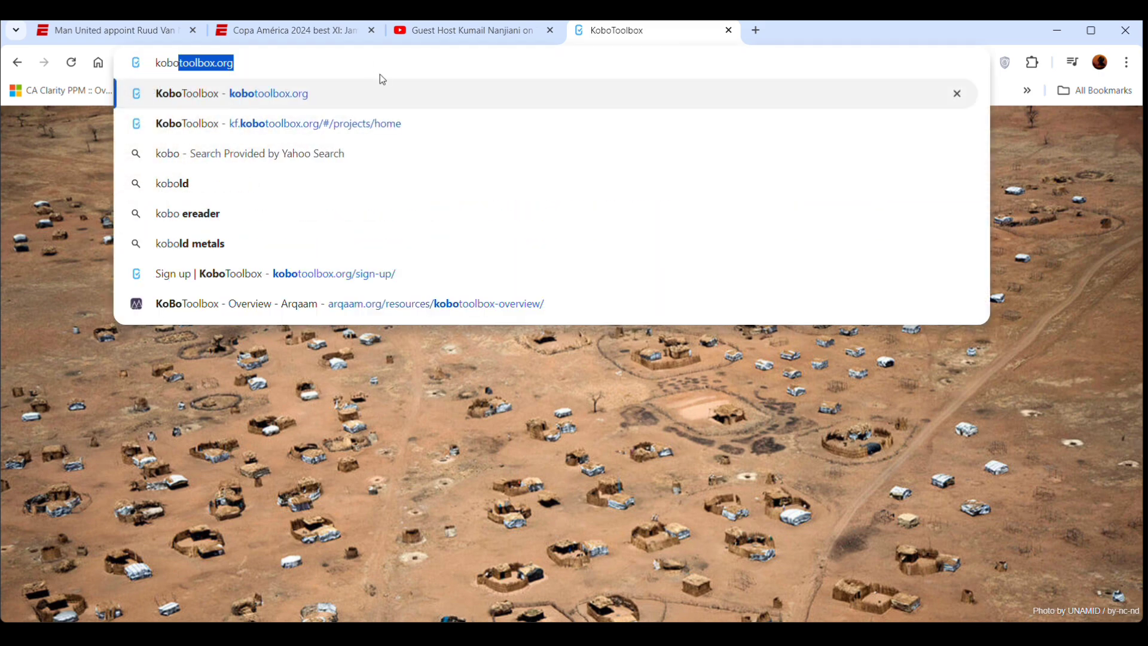
key("Return")
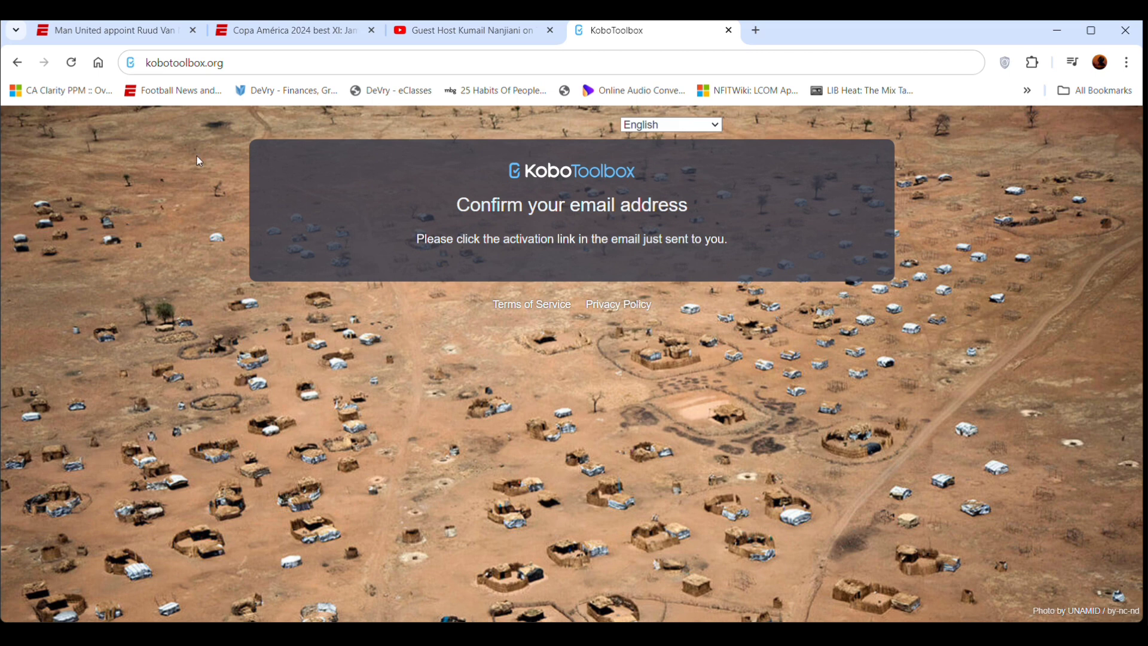
left_click(261, 60)
left_click(262, 66)
key("Return")
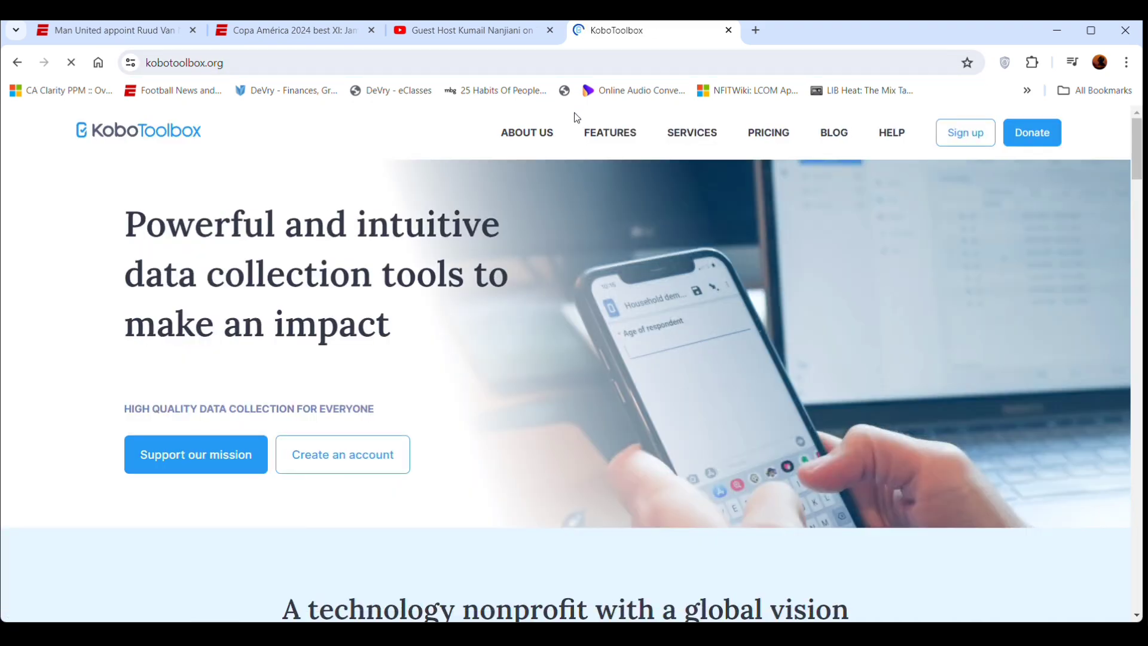
Step: Open the sign-in page of the Global KoboToolbox Server from the site's sign-up page
scroll(573, 432, "down", 2)
scroll(572, 432, "down", 20)
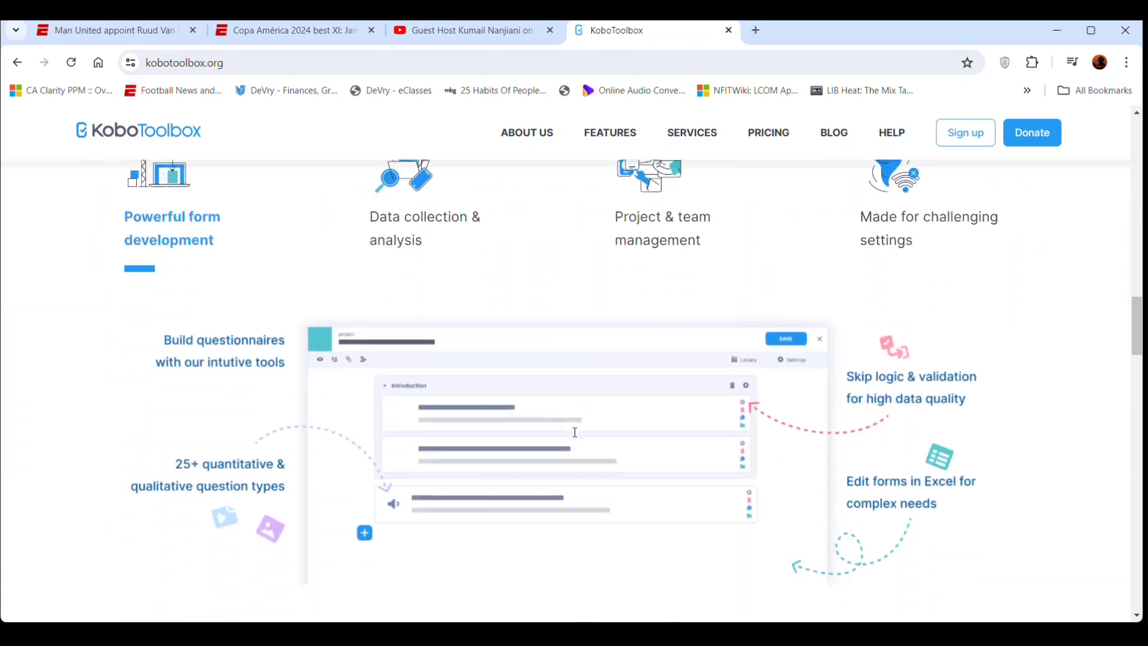
scroll(573, 432, "up", 5)
scroll(574, 432, "up", 15)
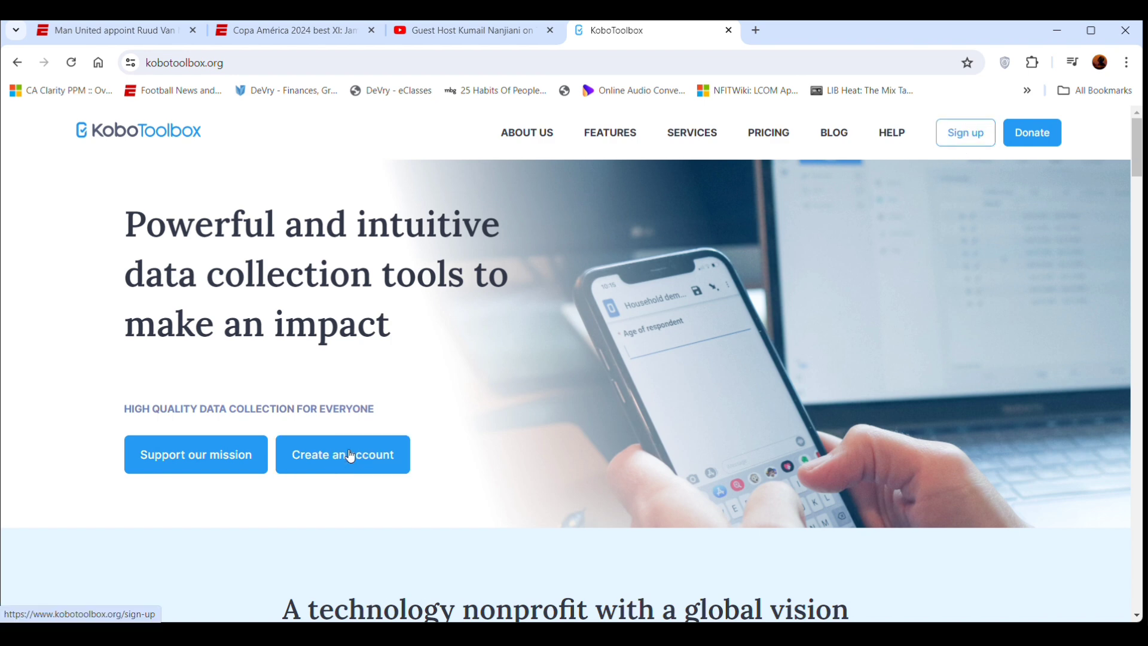
left_click(948, 144)
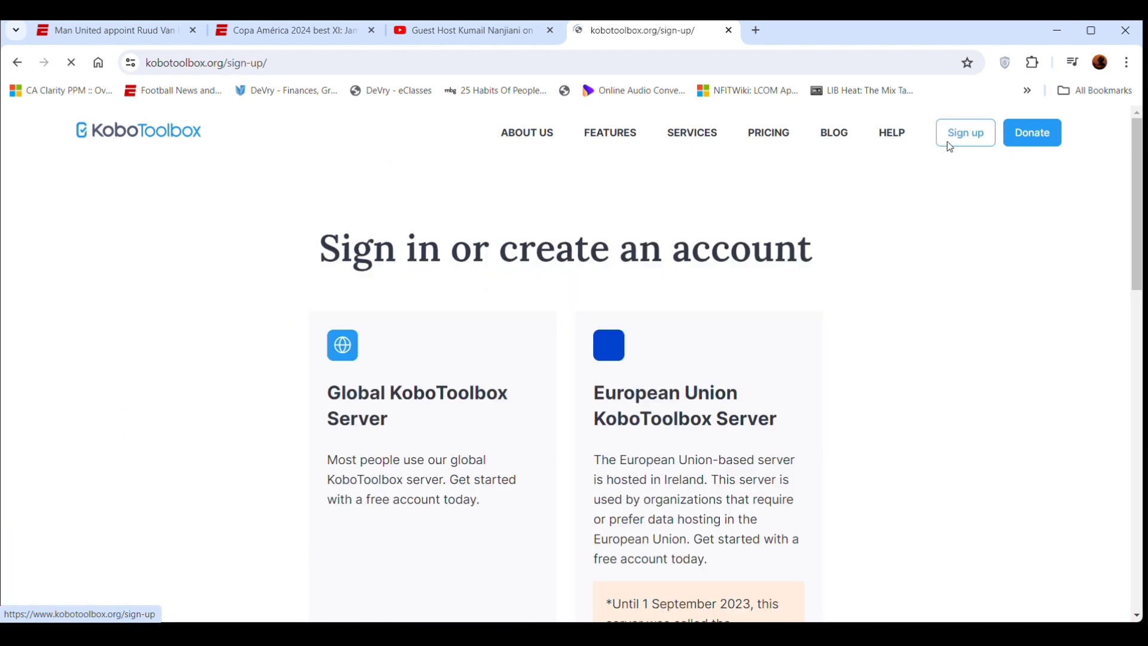
scroll(930, 308, "down", 5)
scroll(931, 308, "down", 1)
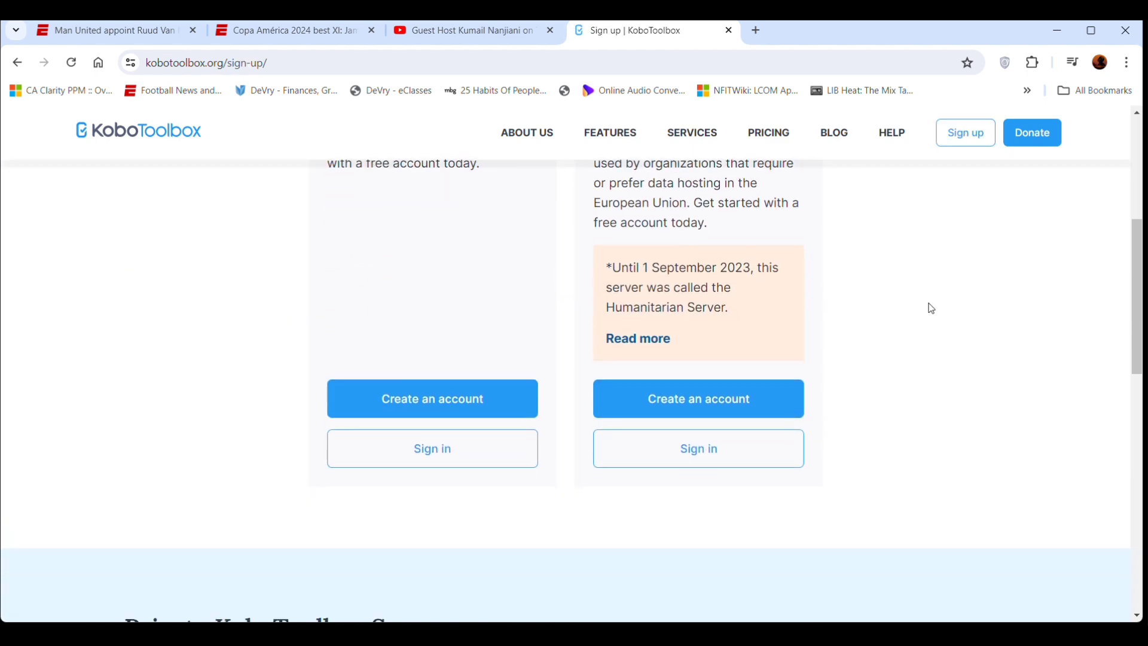
scroll(931, 307, "up", 2)
scroll(930, 307, "down", 1)
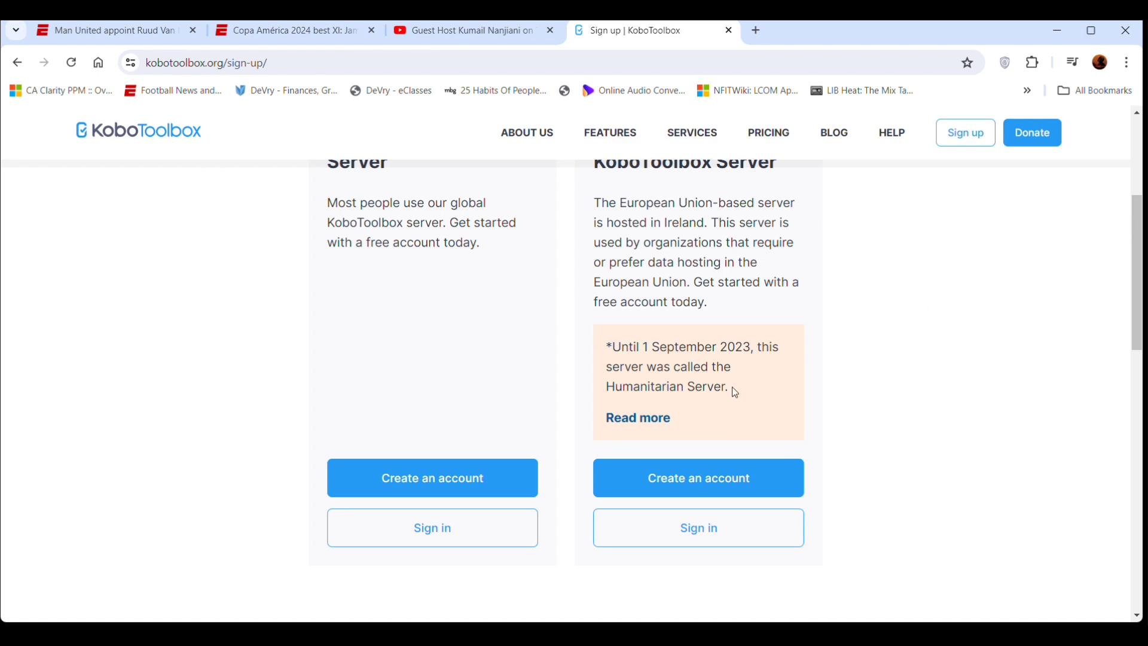
left_click(449, 540)
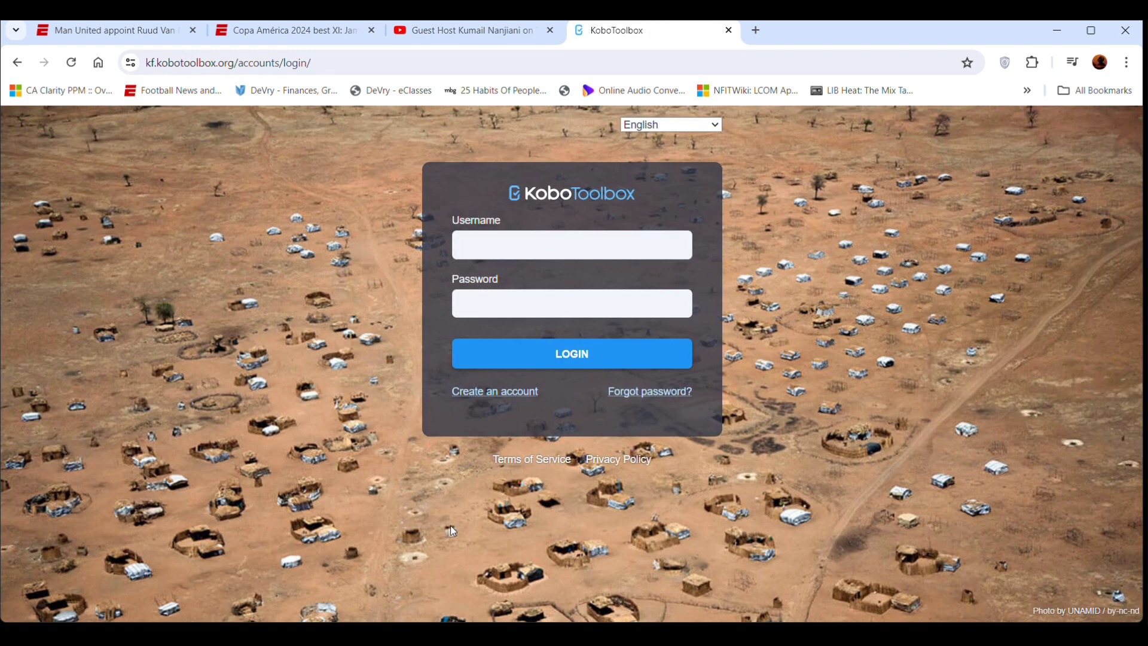
Step: Log in to the existing account with its username and account password
left_click(557, 251)
type("arthurc")
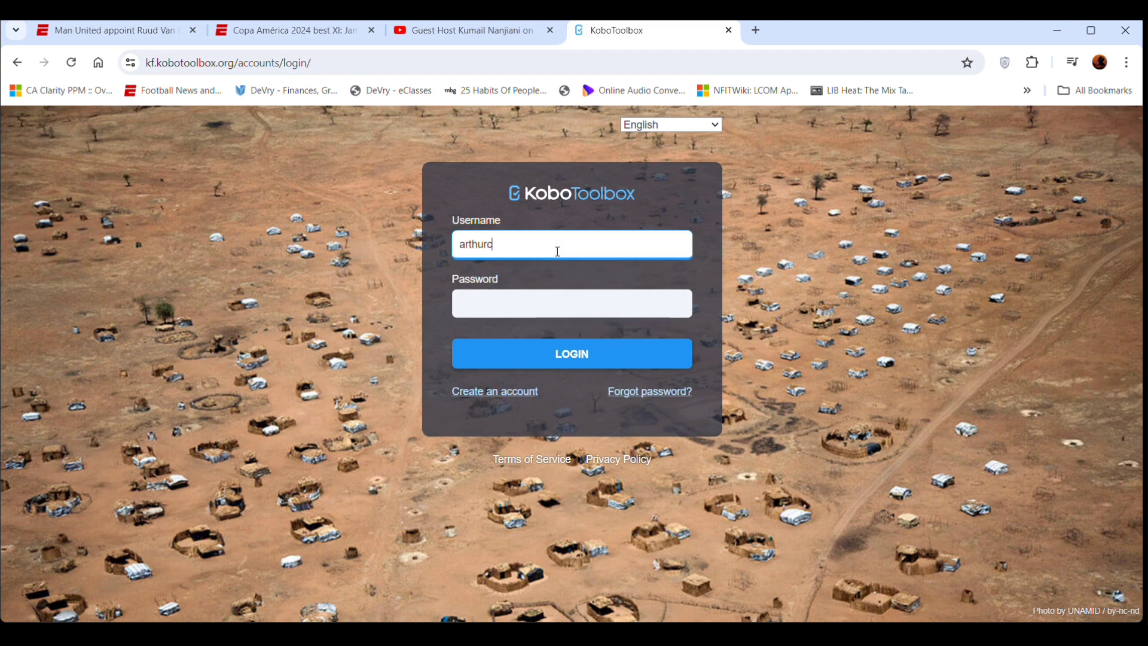
key("Tab")
type("••••••••")
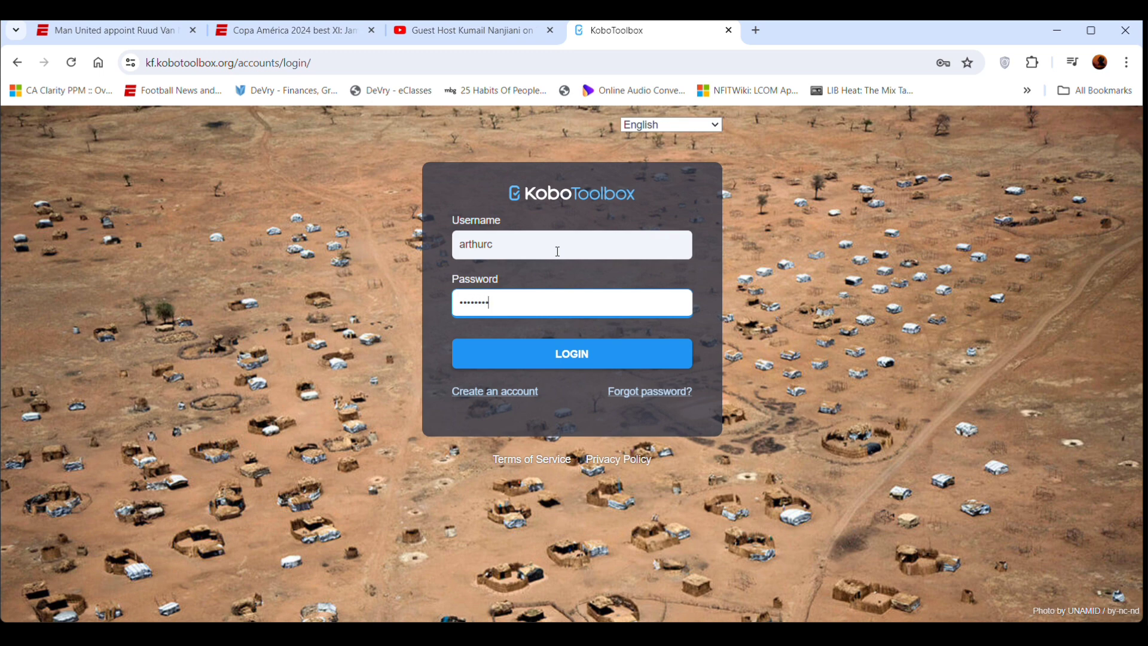
left_click(575, 357)
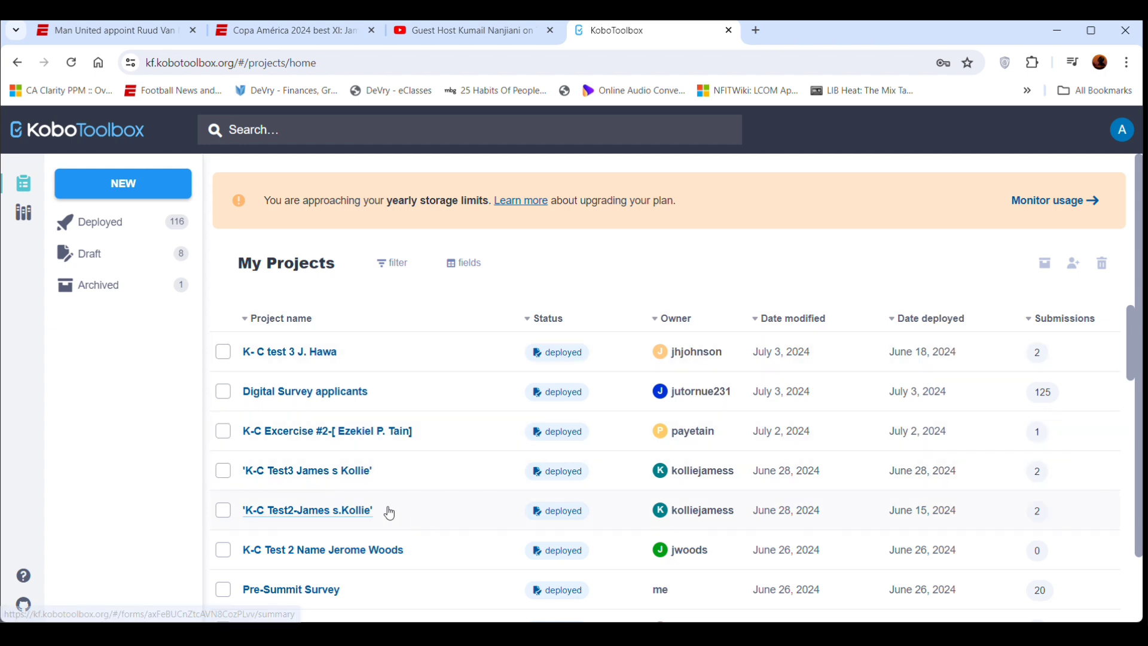
Step: Look through the My Projects list, including the project names, statuses, owners and submissions
scroll(387, 511, "down", 3)
scroll(389, 513, "down", 20)
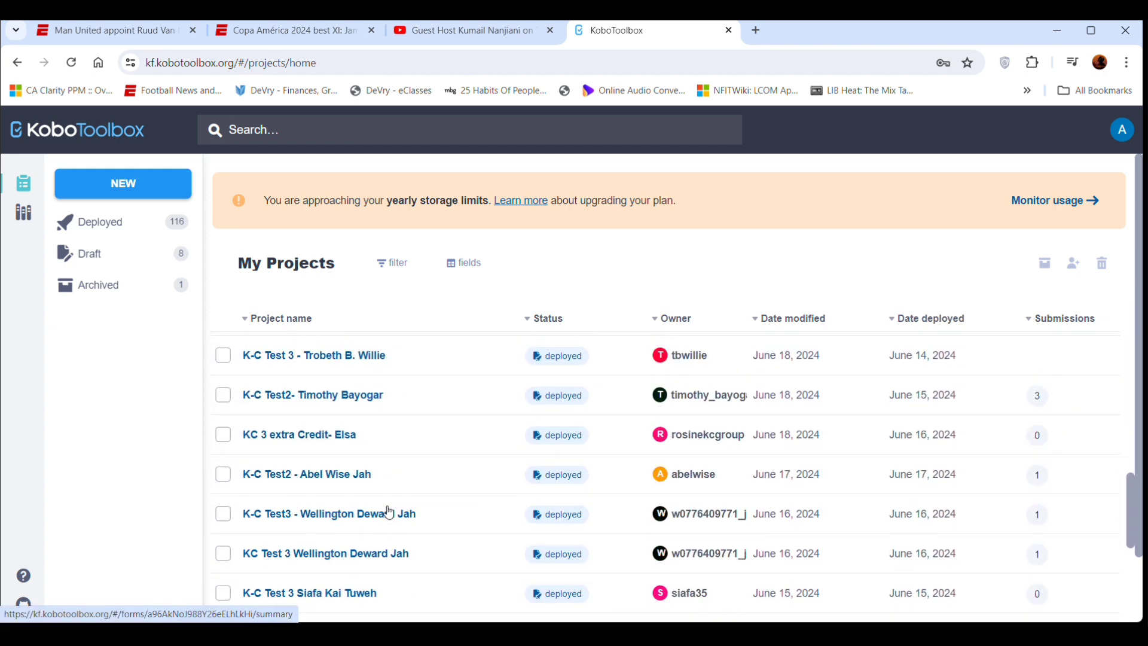
scroll(385, 530, "down", 2)
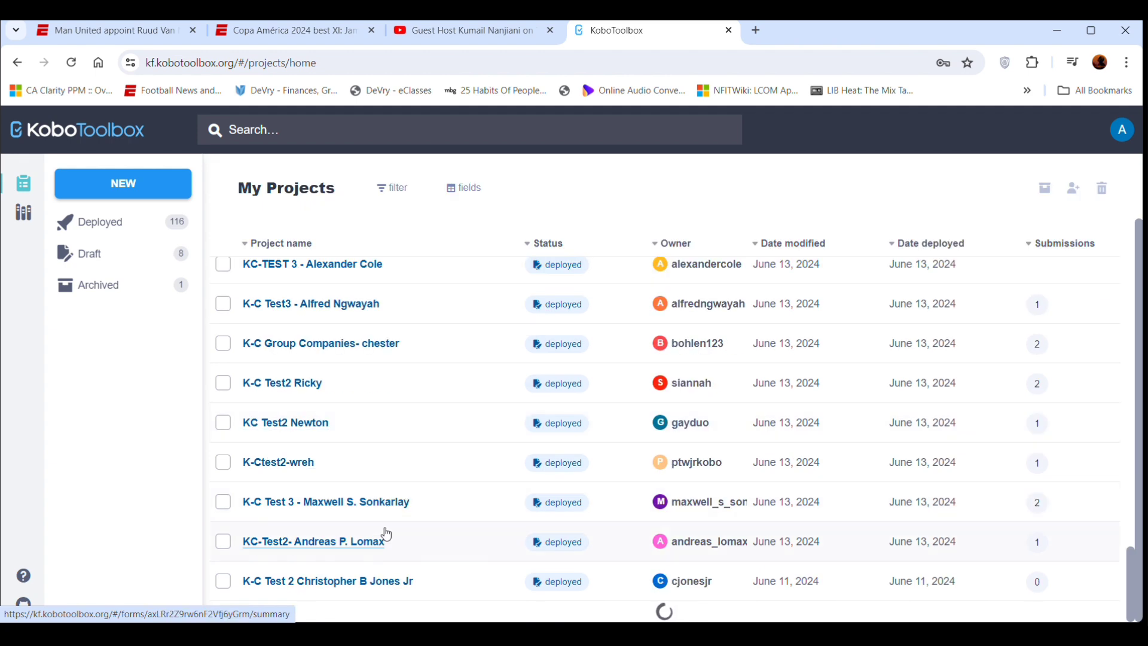
scroll(385, 532, "up", 15)
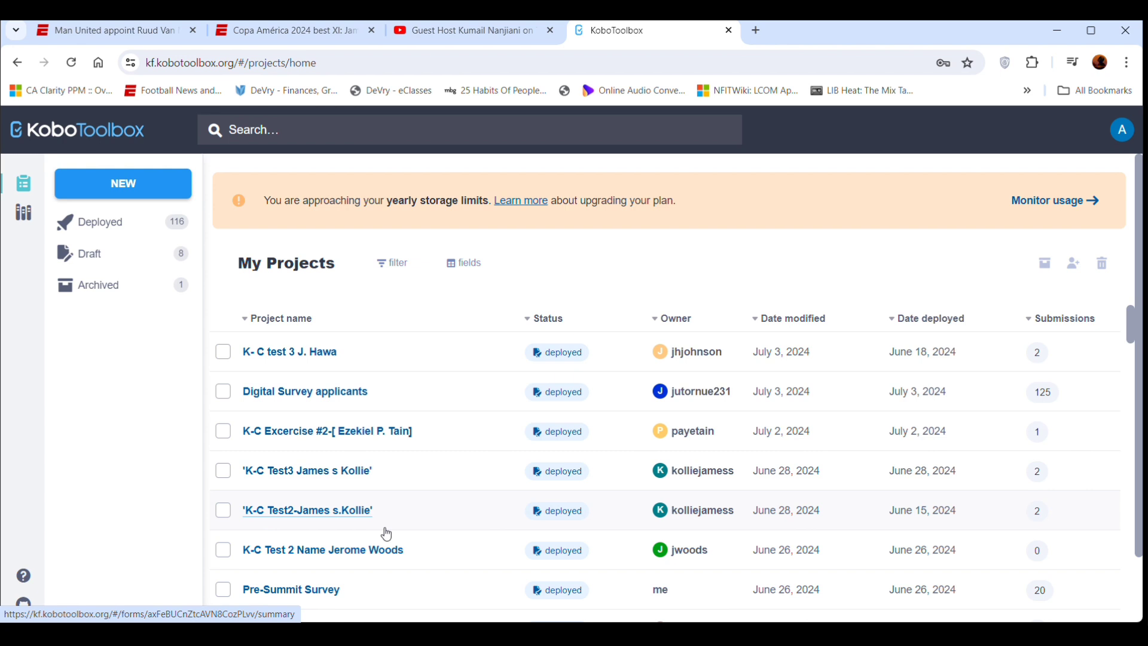
scroll(386, 533, "down", 2)
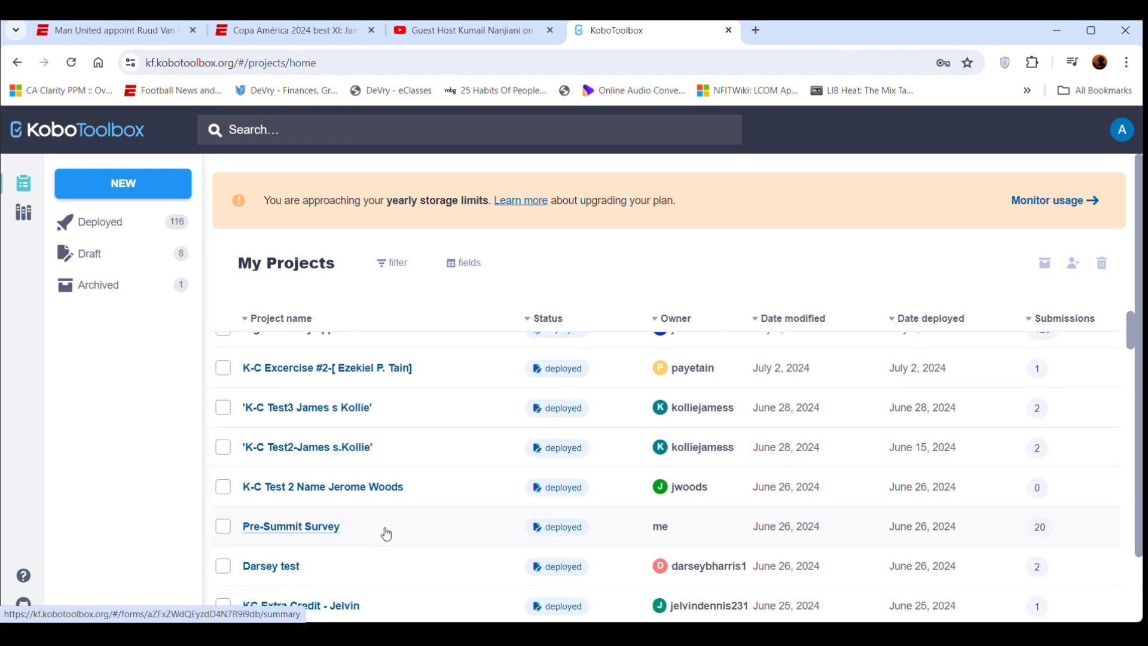
scroll(386, 534, "up", 2)
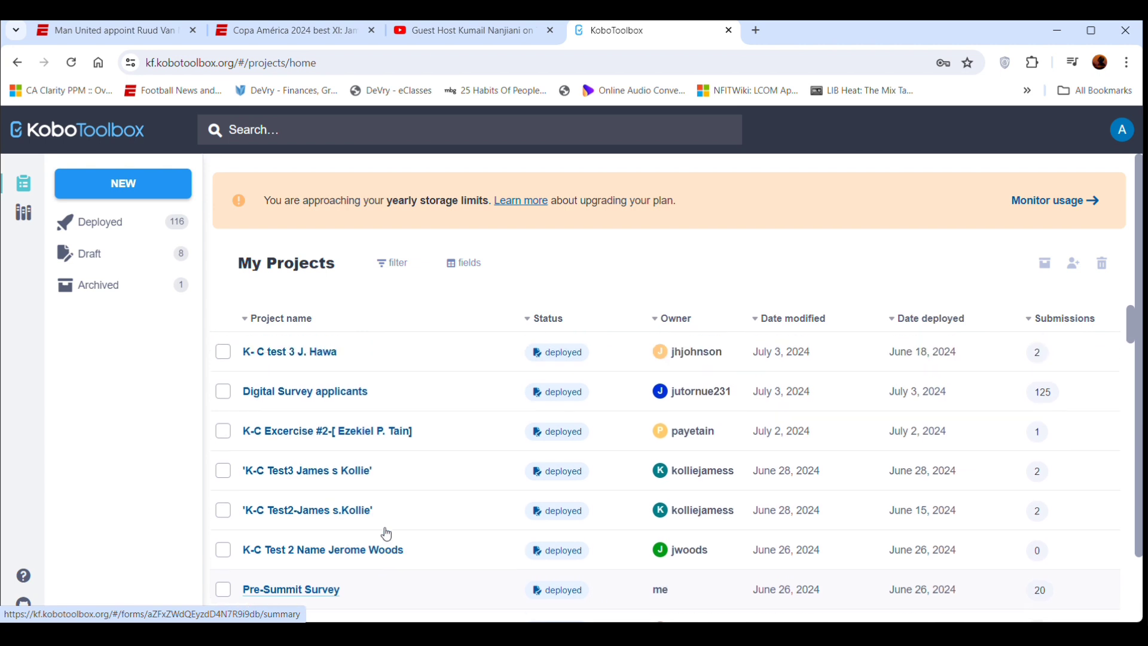
Step: Start a new project built from scratch and name it "Test Project - LDTP ToT"
left_click(134, 190)
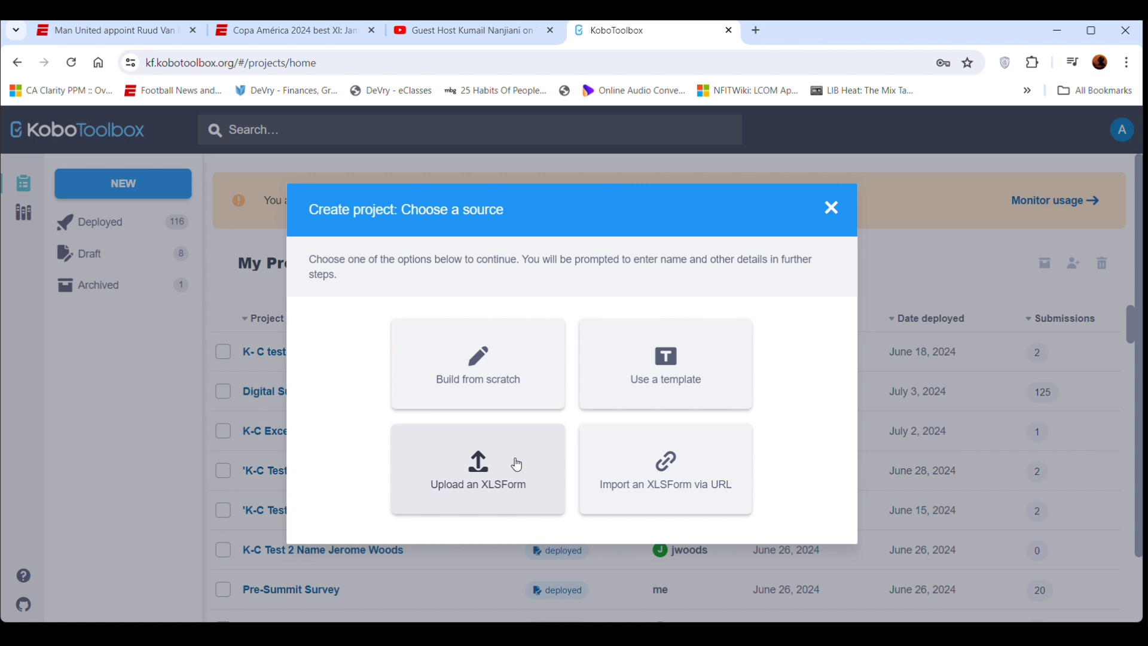
left_click(501, 370)
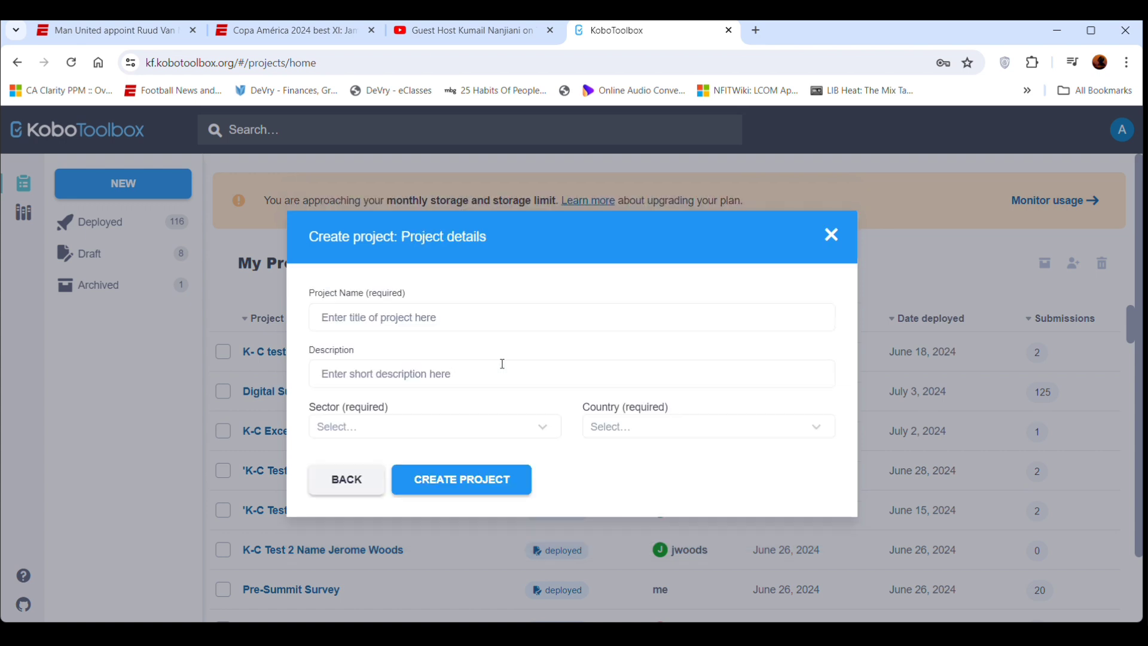
left_click(478, 315)
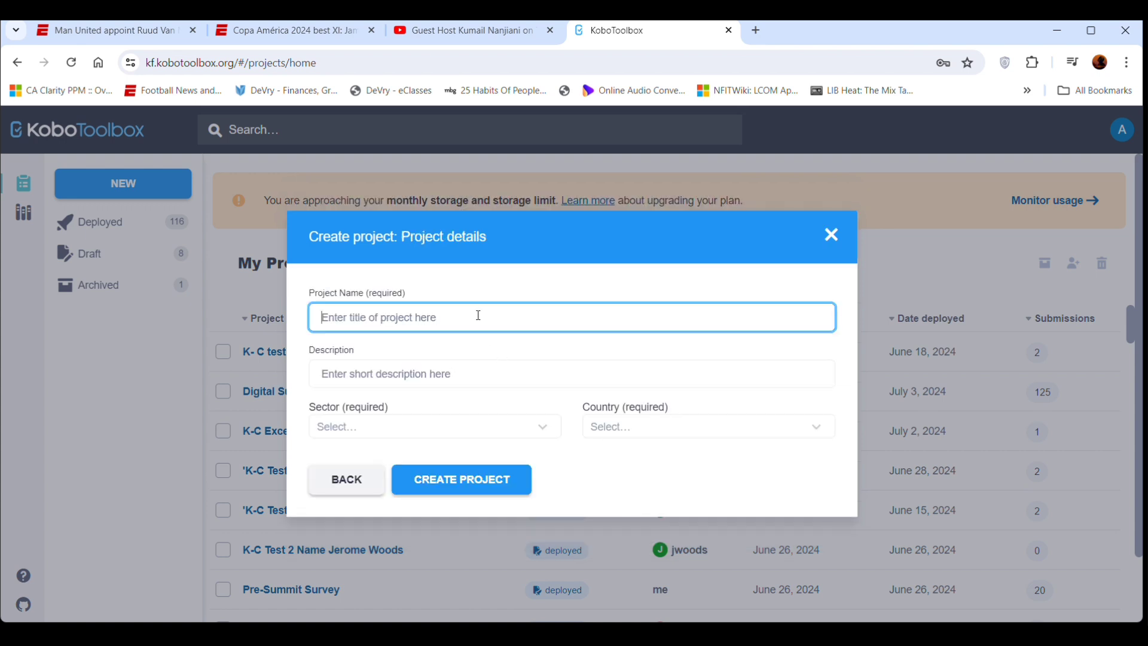
type("Test Proj")
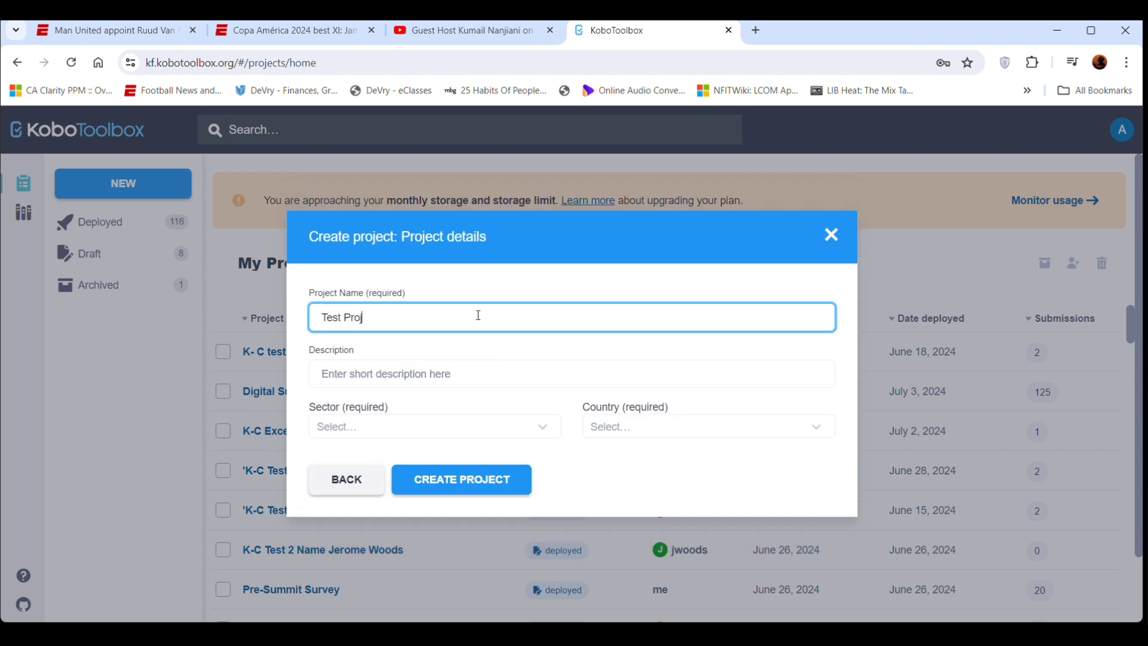
type("ect - LDTP ToT")
Step: Enter "Demonstration" as the project description and set the sector to Humanitarian - Coordination / Information Management
left_click(483, 383)
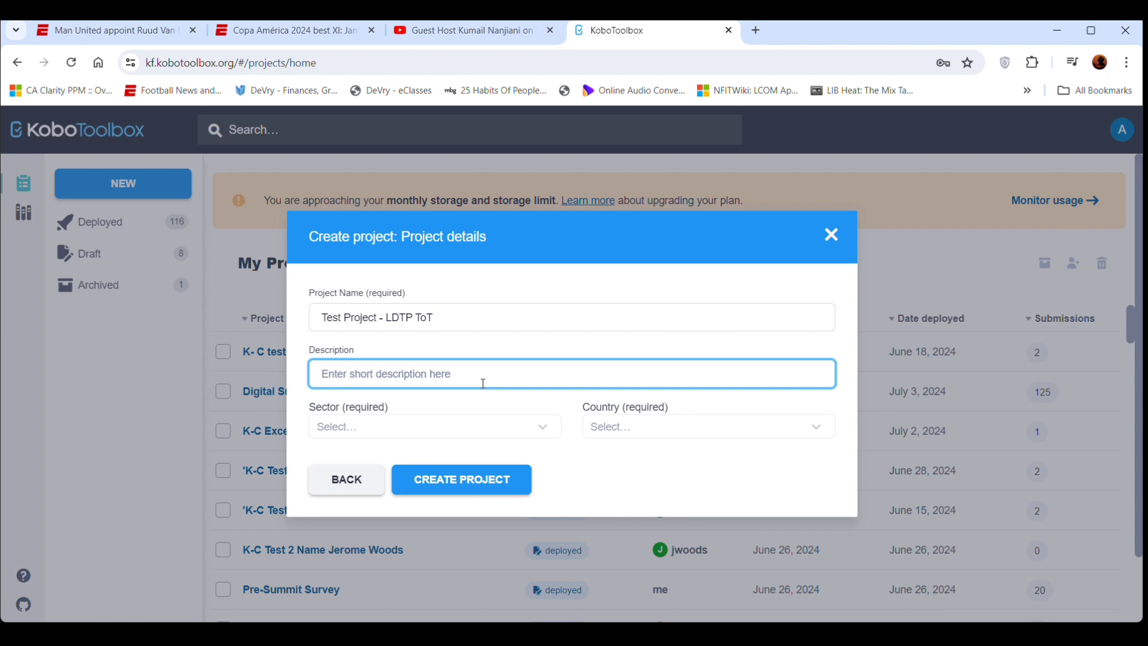
type("Demo")
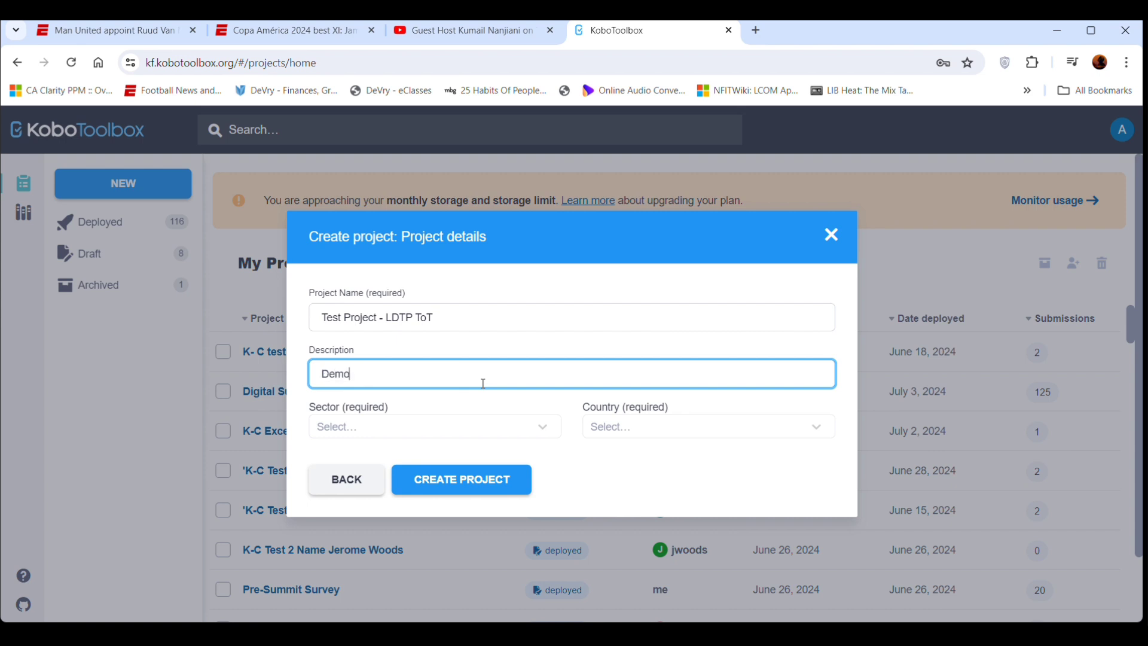
type("nstration")
key("BackSpace")
key("Tab")
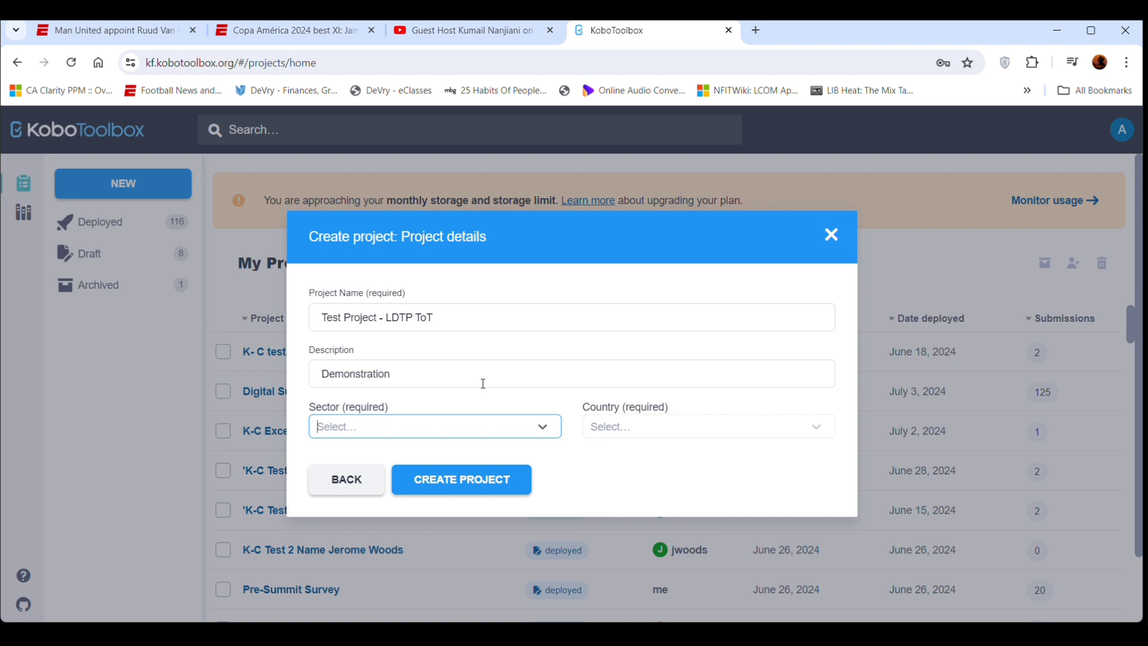
type("hum")
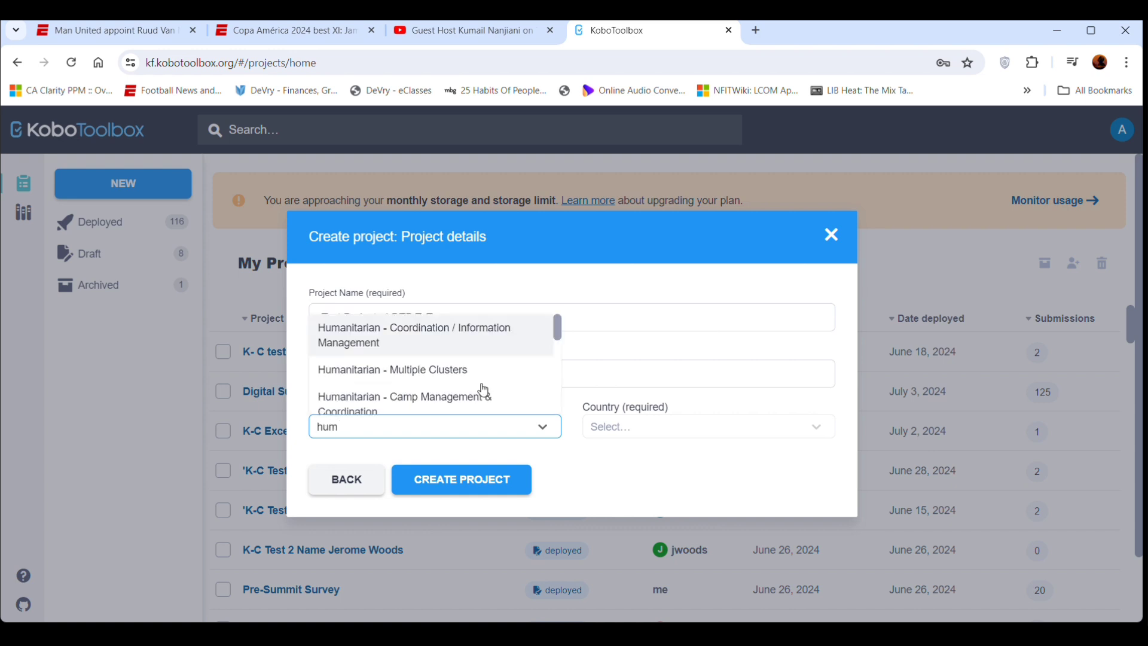
left_click(413, 335)
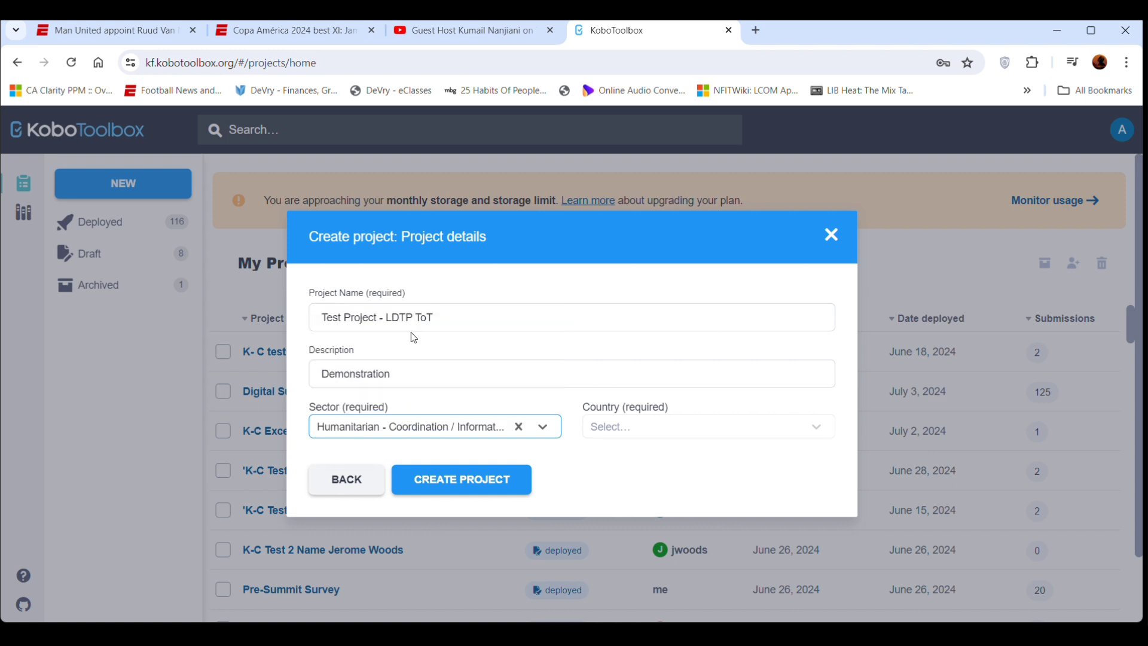
Step: Set the project's country to Liberia and create the project
left_click(606, 429)
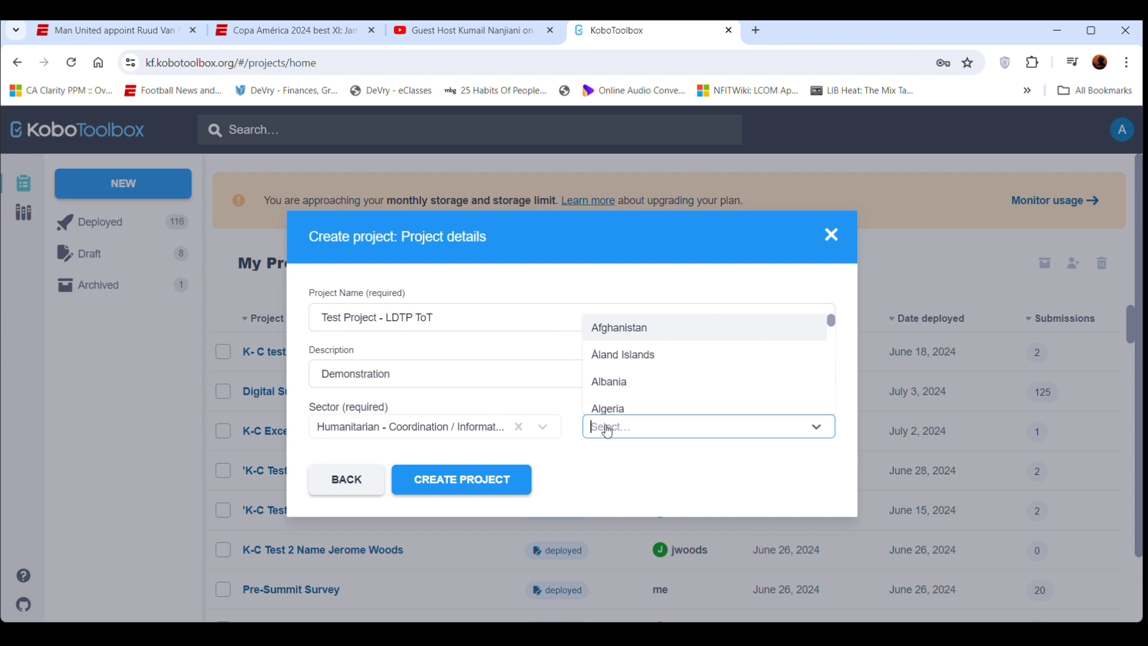
type("li")
scroll(694, 384, "down", 2)
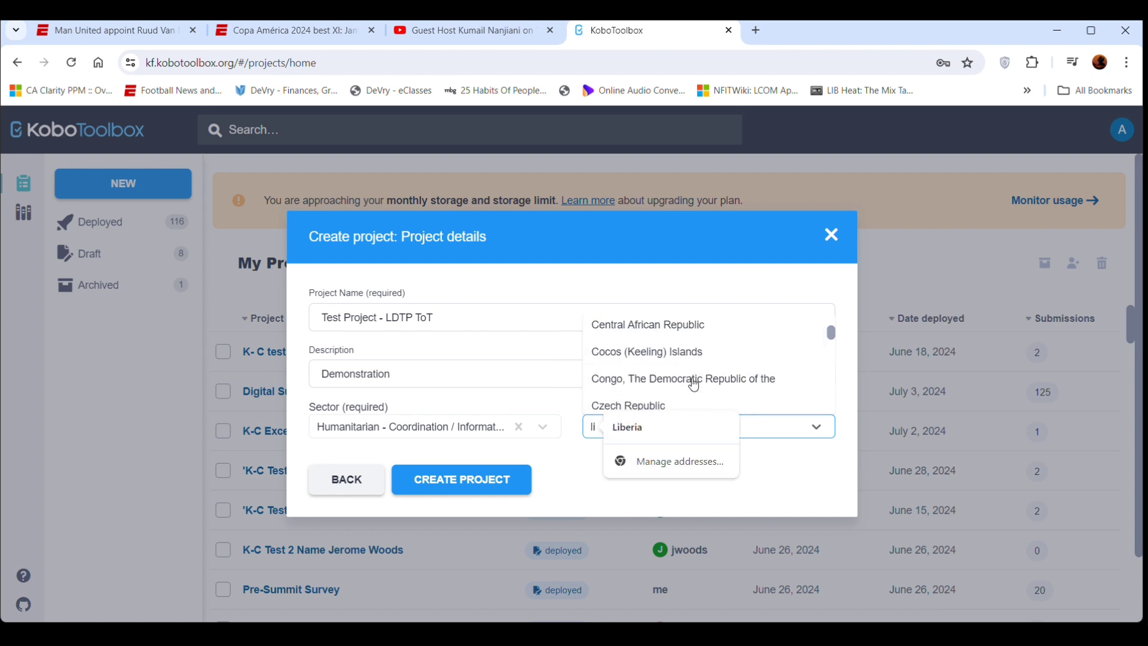
scroll(694, 384, "down", 5)
scroll(694, 385, "up", 1)
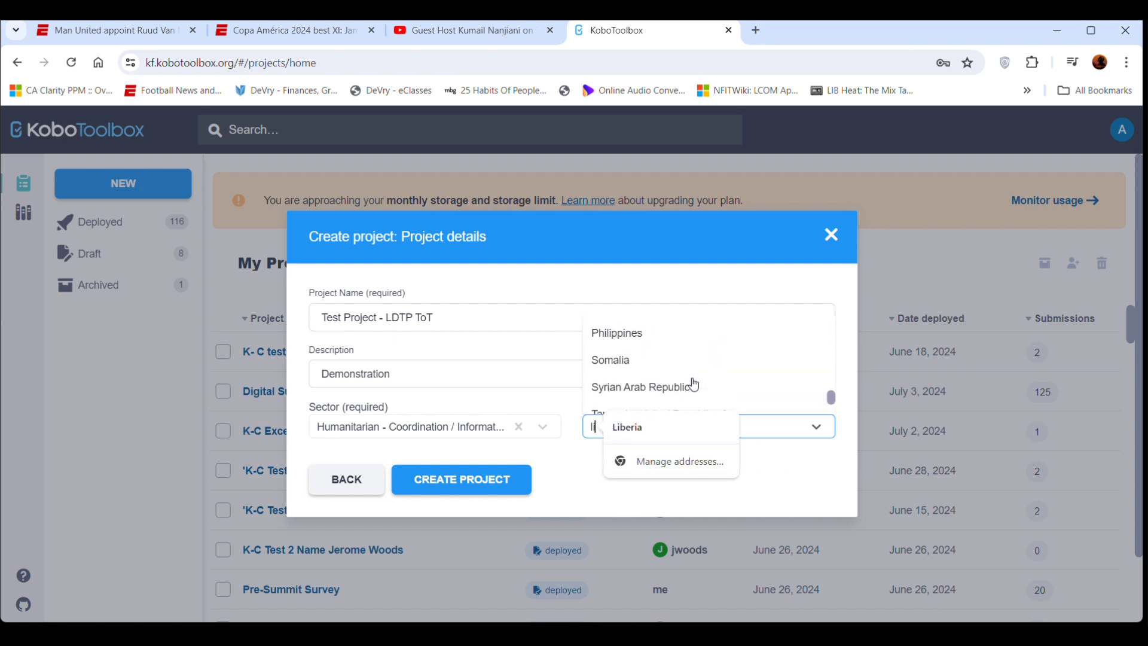
scroll(693, 385, "up", 4)
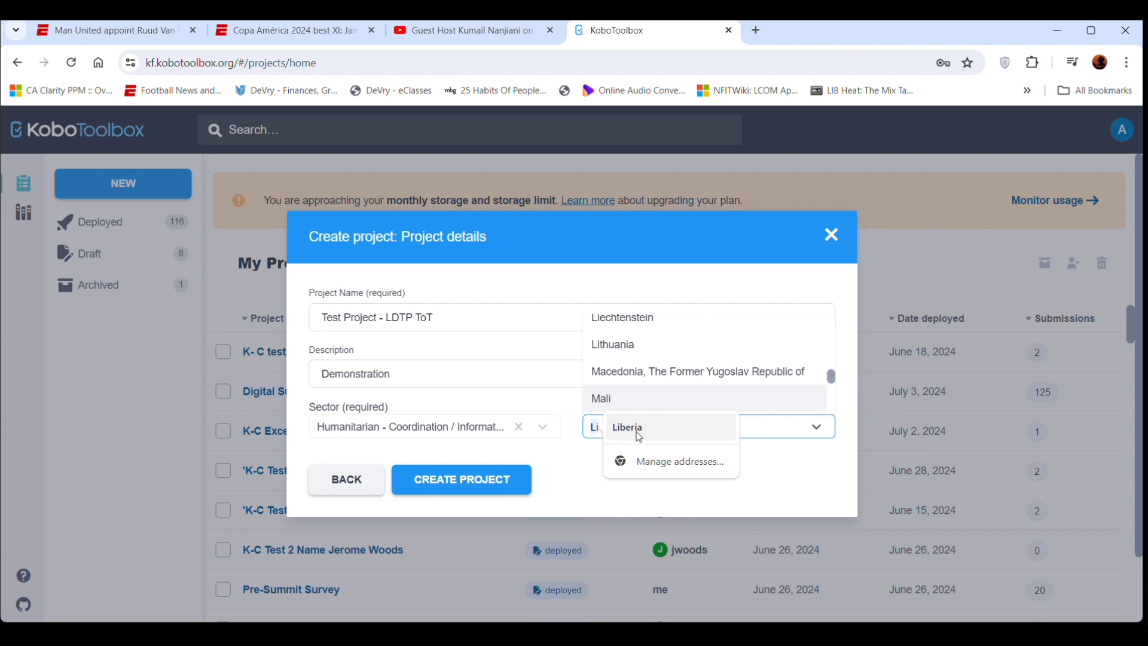
left_click(639, 436)
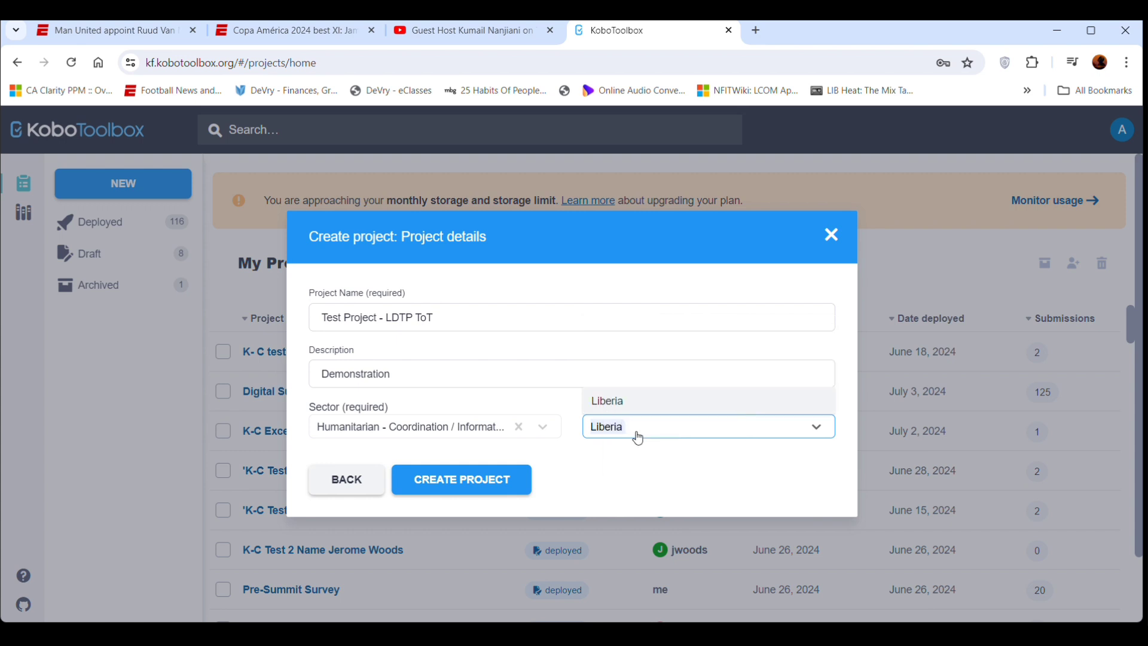
left_click(619, 407)
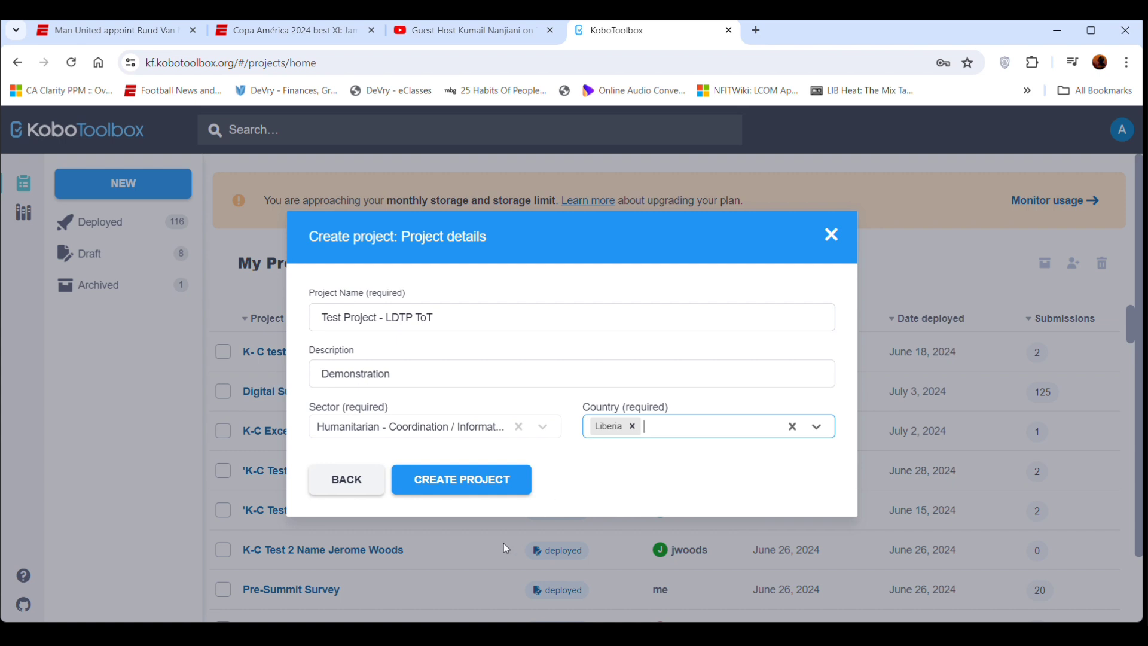
left_click(470, 490)
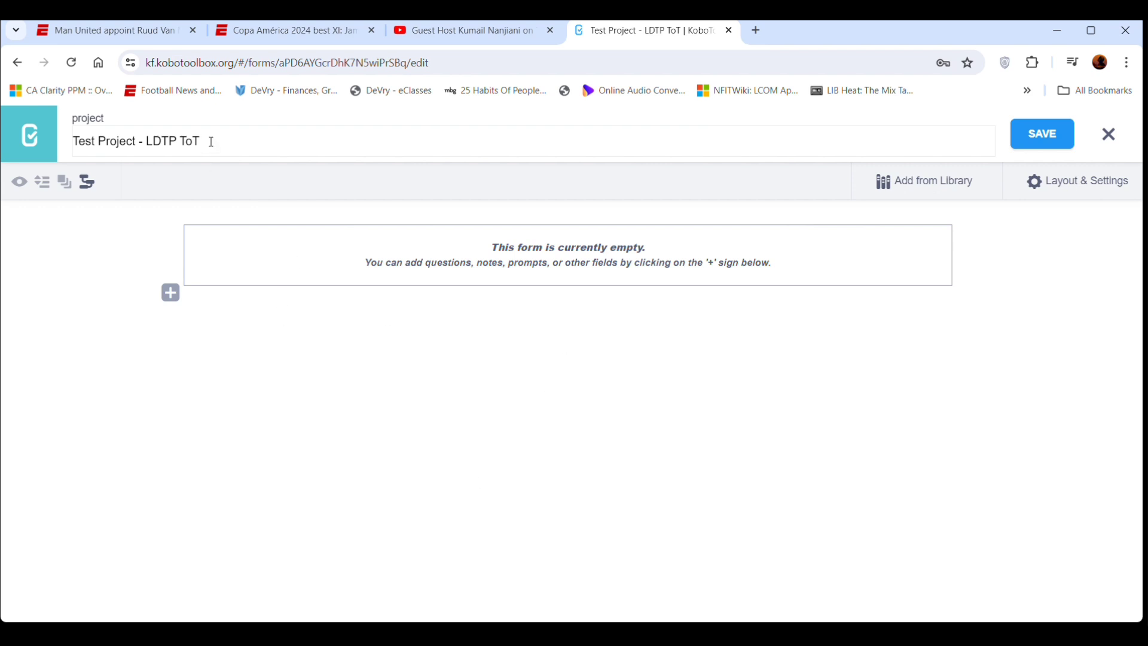
Step: Add the question "What is your name?" to the empty form as a Text question
left_click_drag(209, 141, 62, 143)
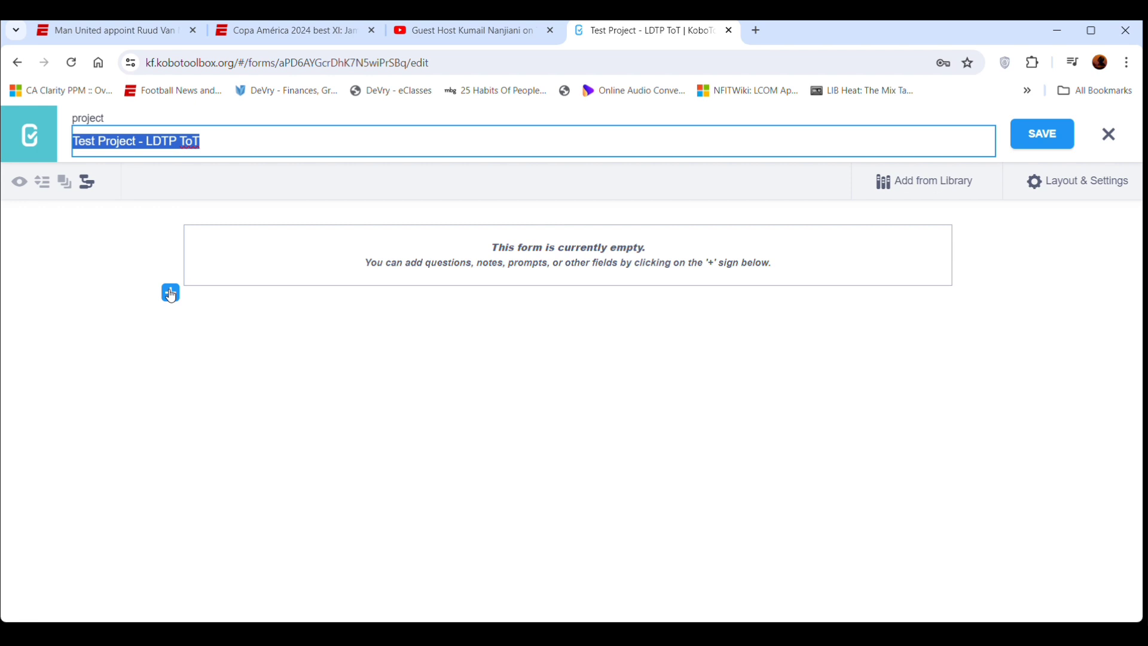
left_click(171, 293)
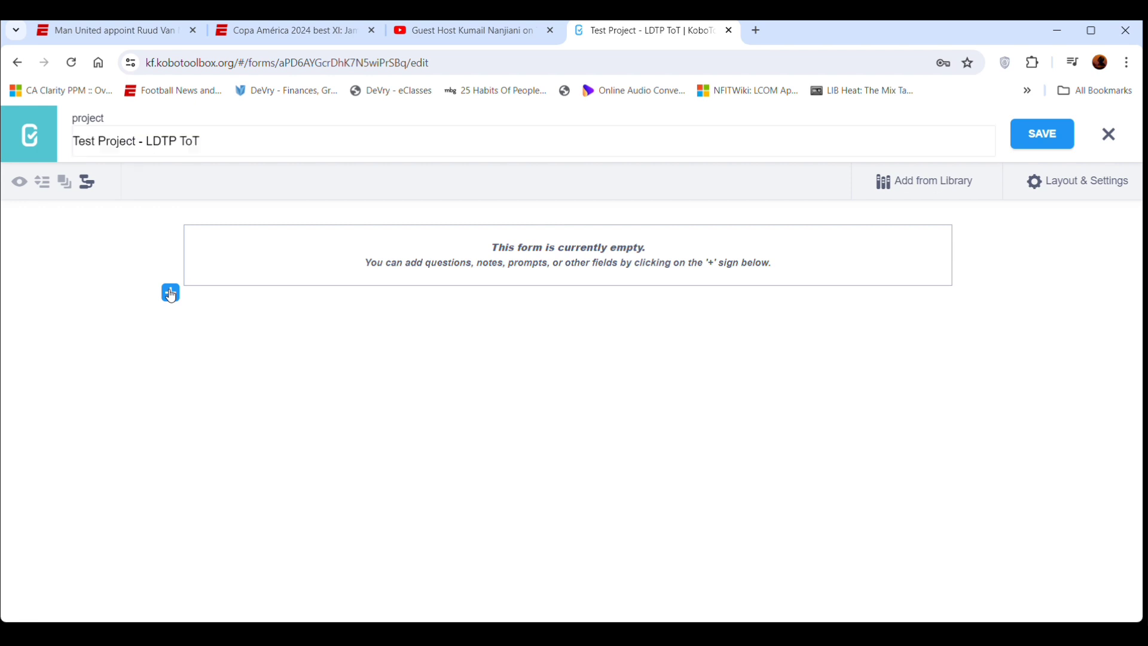
left_click(171, 293)
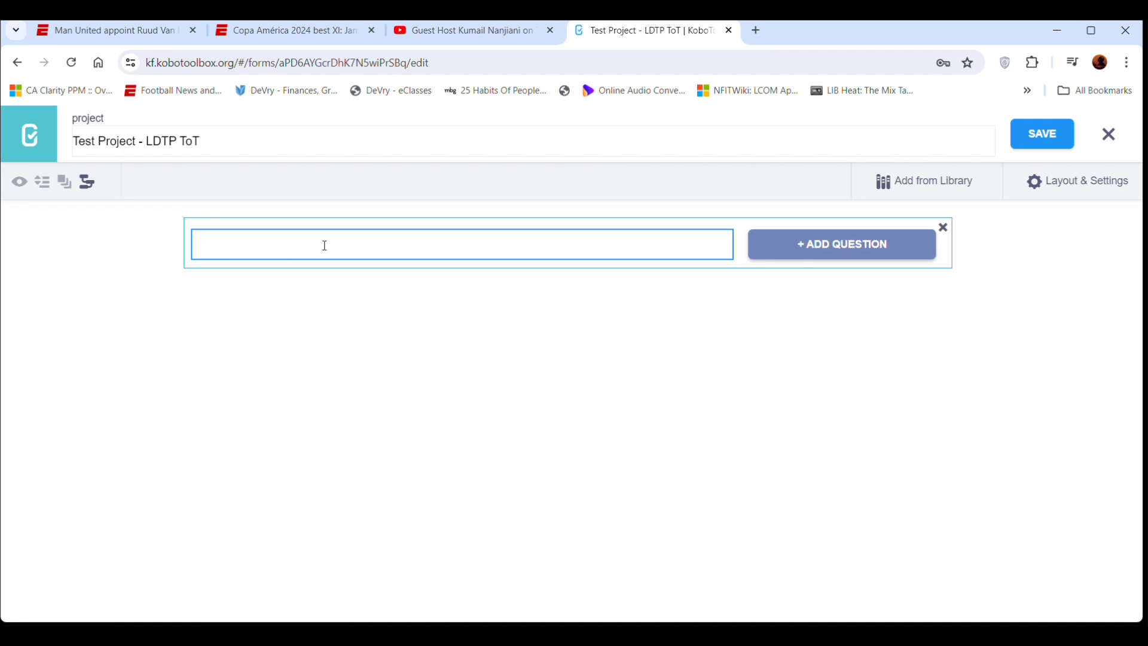
type("What is your name?")
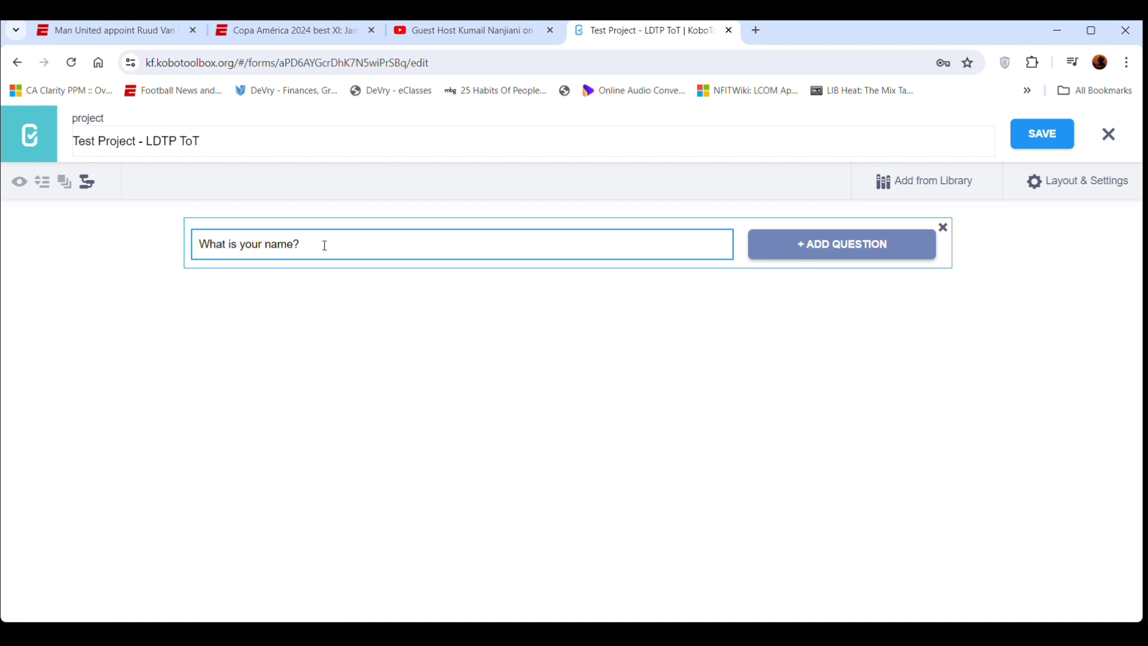
left_click(765, 256)
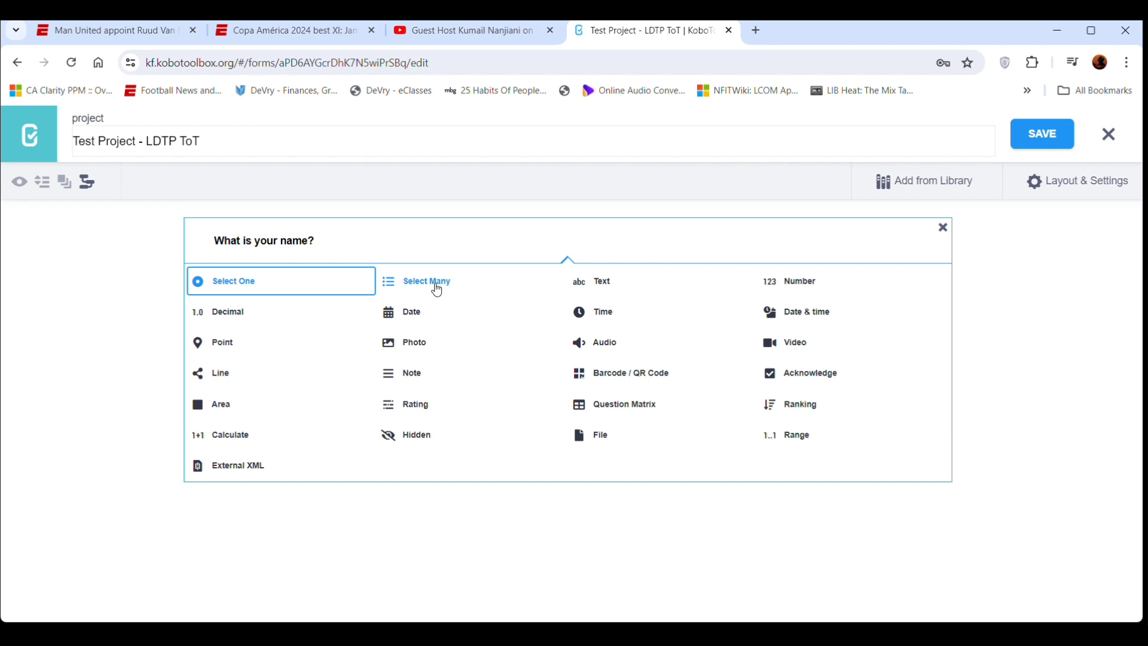
left_click(602, 283)
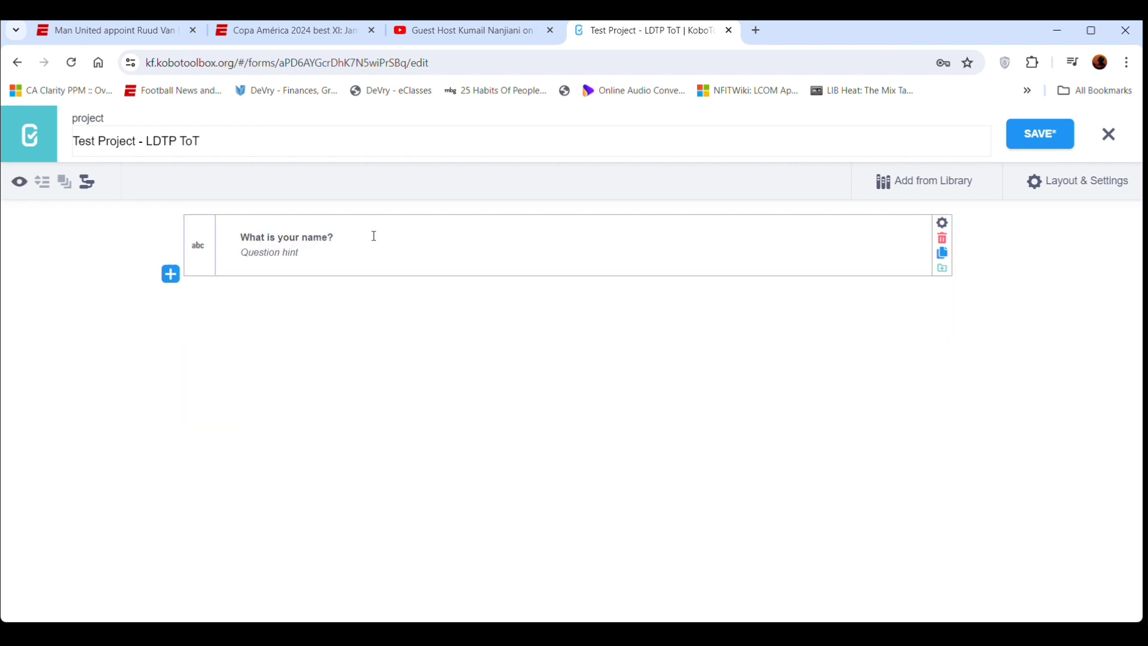
Step: Add a Select One question reading "Do you have a GSM number in Liberia?" below the name question
left_click(171, 275)
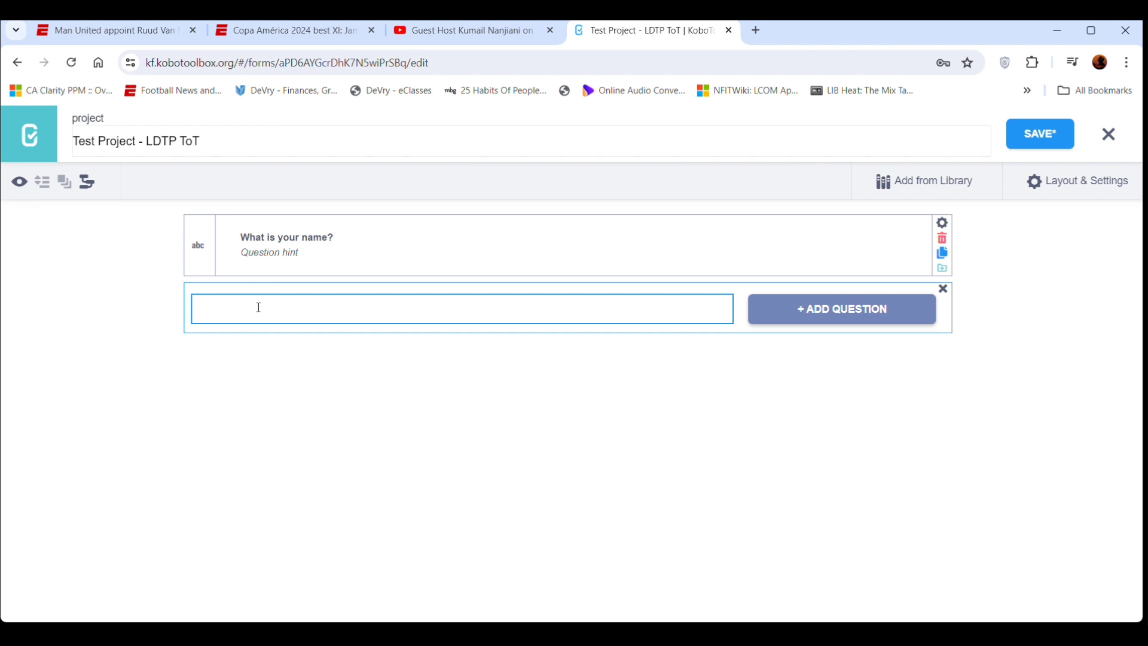
type("ou")
key("BackSpace")
key("BackSpace")
key("BackSpace")
key("BackSpace")
key("BackSpace")
type("o you have ")
type("a GSM")
type(" p")
type("h")
key("BackSpace")
key("BackSpace")
type("number in L")
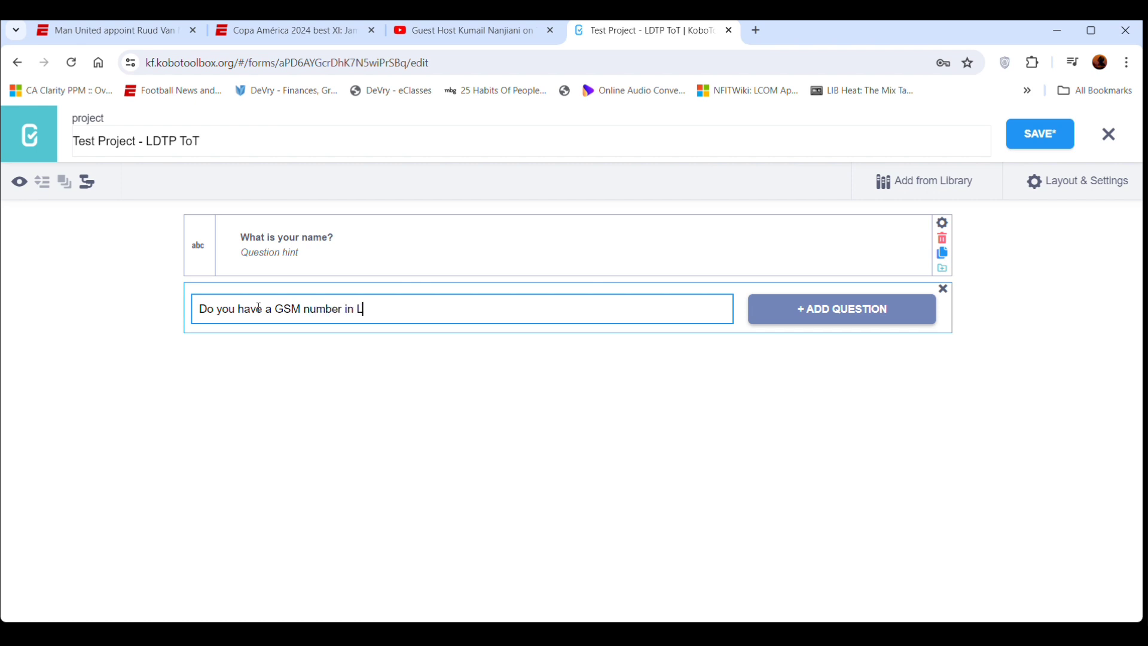
type("iberia?")
left_click(807, 309)
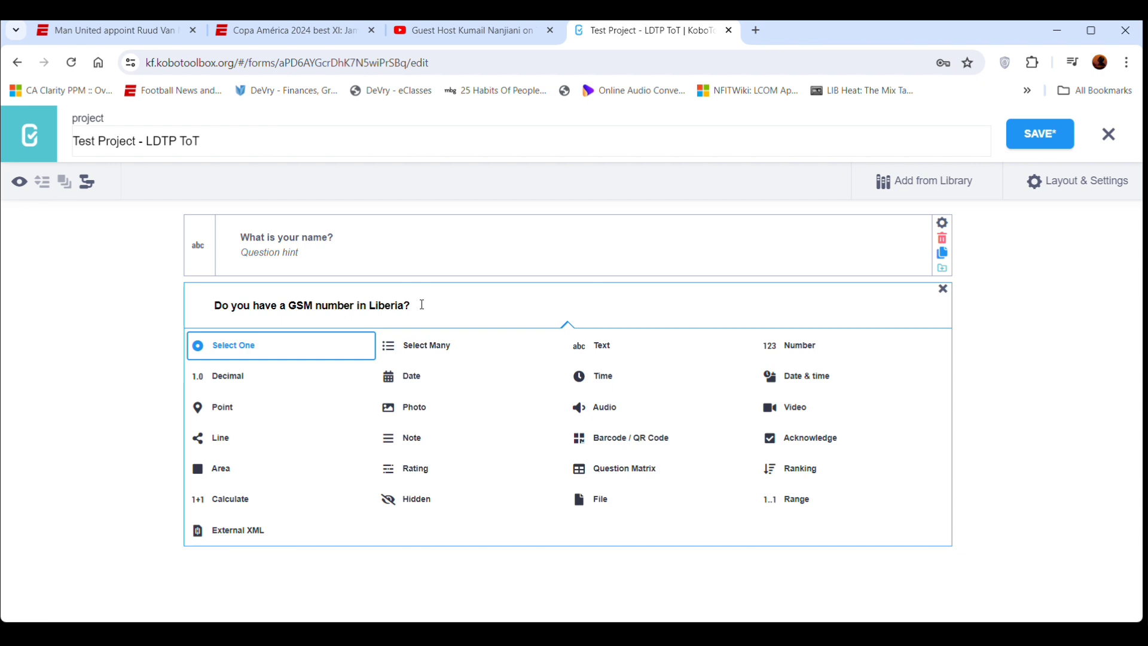
left_click(326, 354)
Step: Name the two response options of the GSM number question "Yes" and "No"
type("Y")
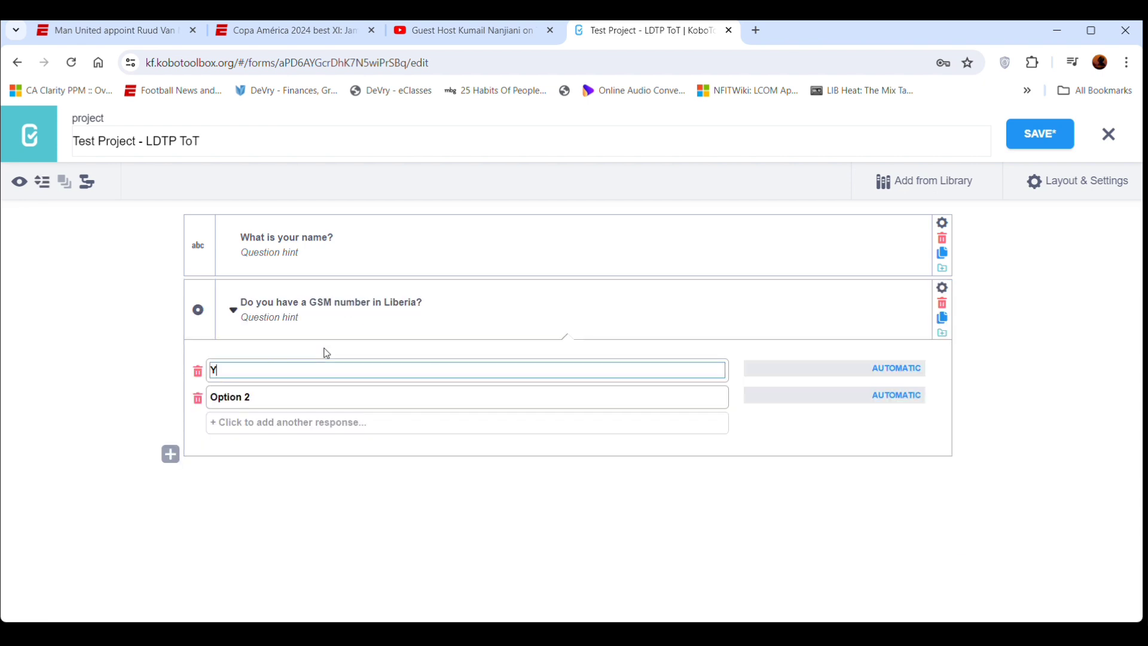
type("es")
key("Tab")
key("Tab")
type("No")
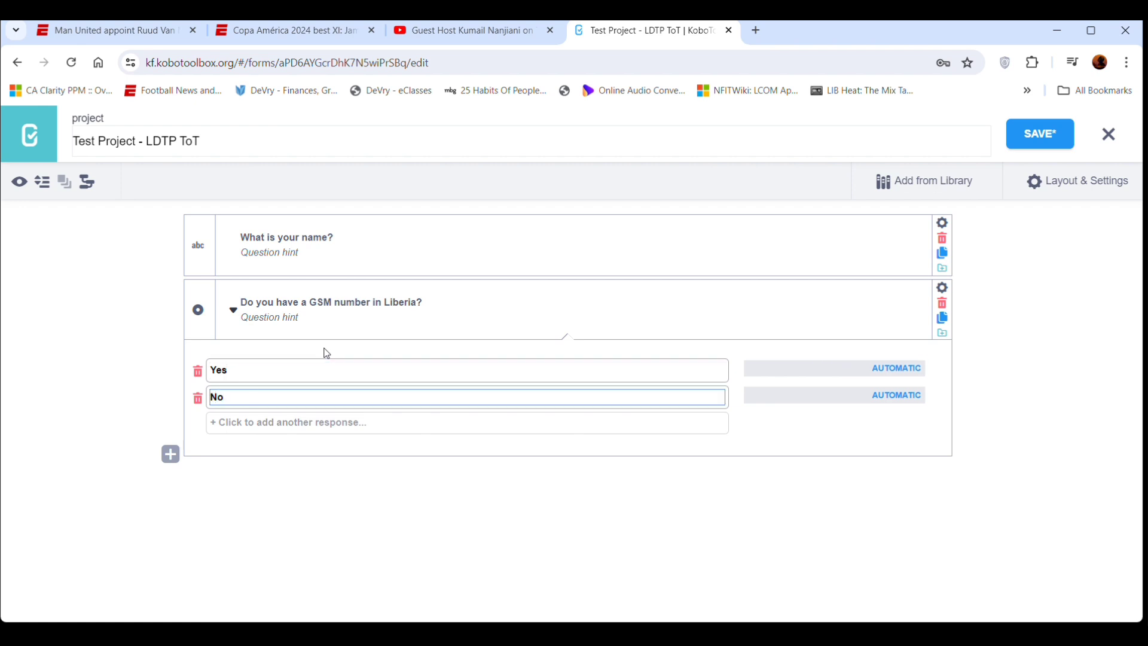
left_click(134, 386)
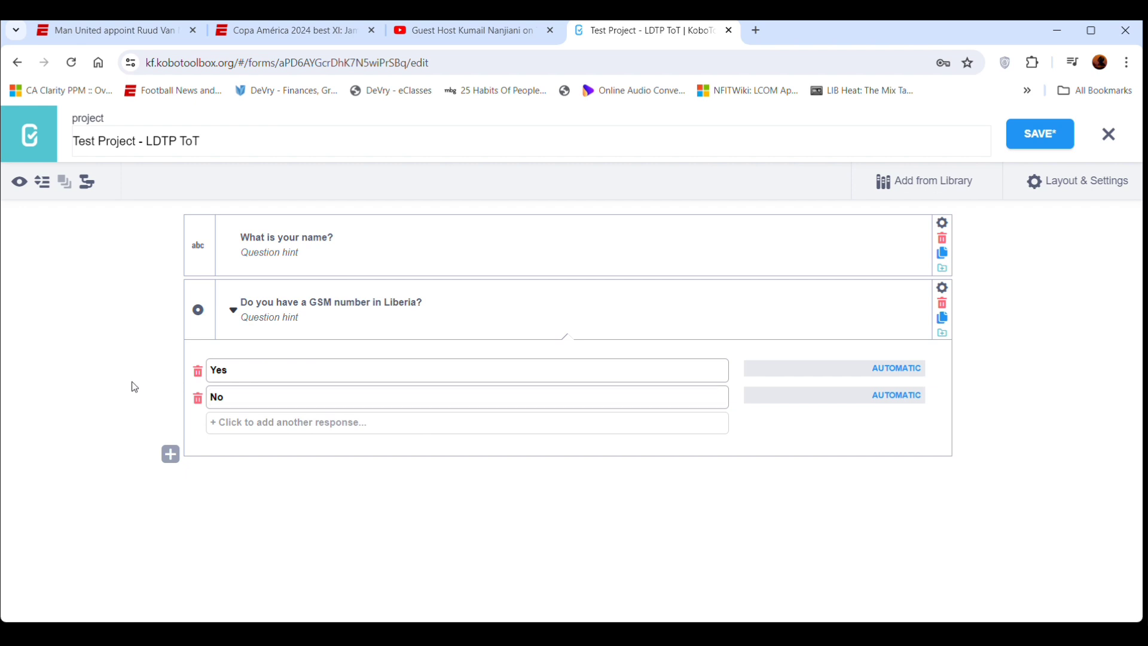
left_click(397, 318)
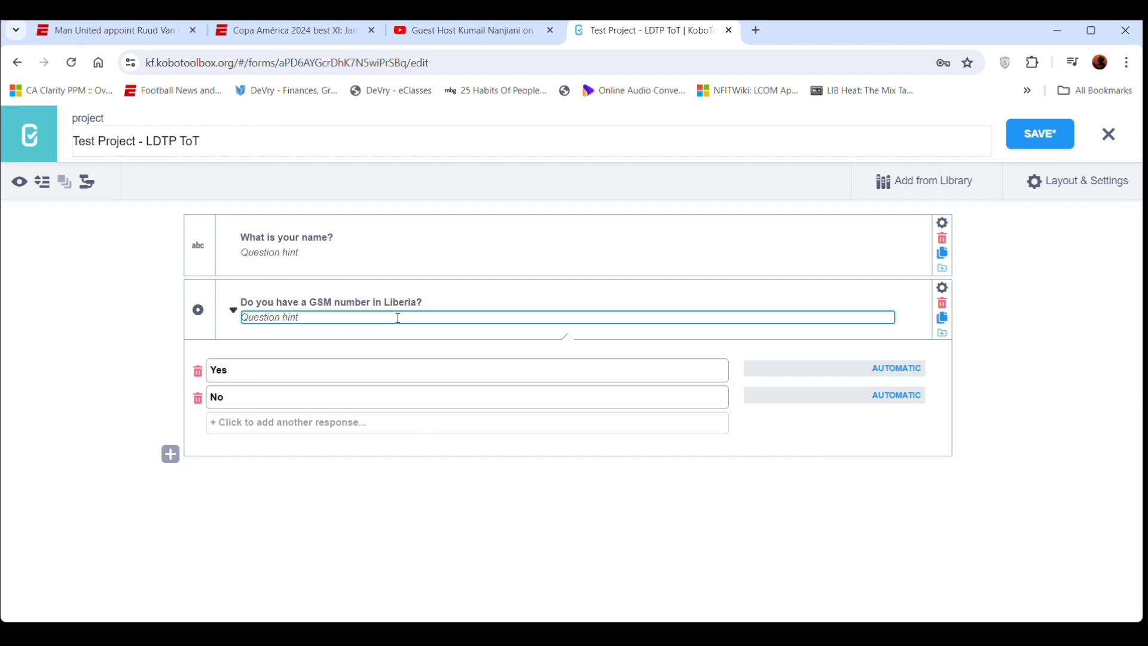
Step: Add a Select Many question reading "Which company do you use?" below the GSM number question
left_click(170, 454)
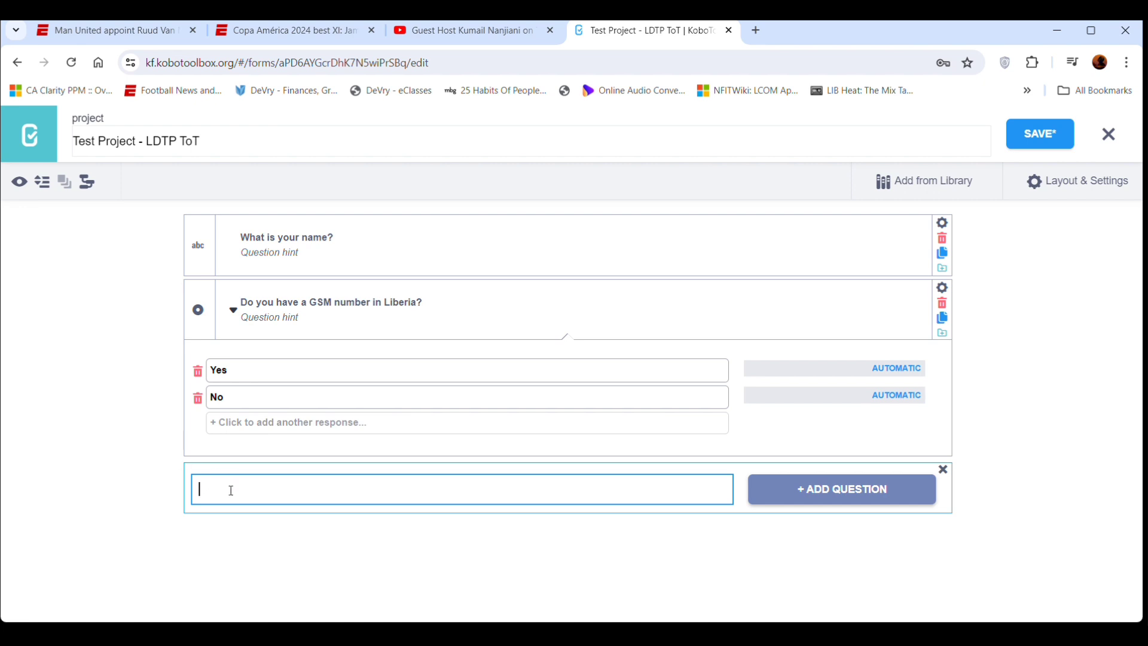
type("Which company do you use?")
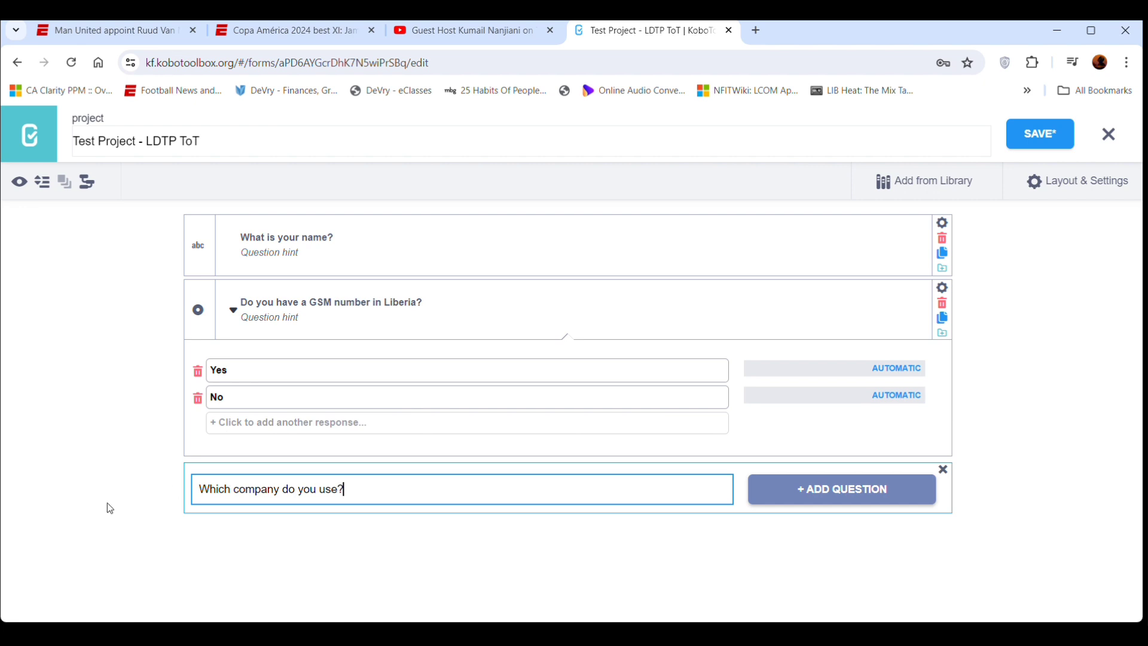
left_click(788, 501)
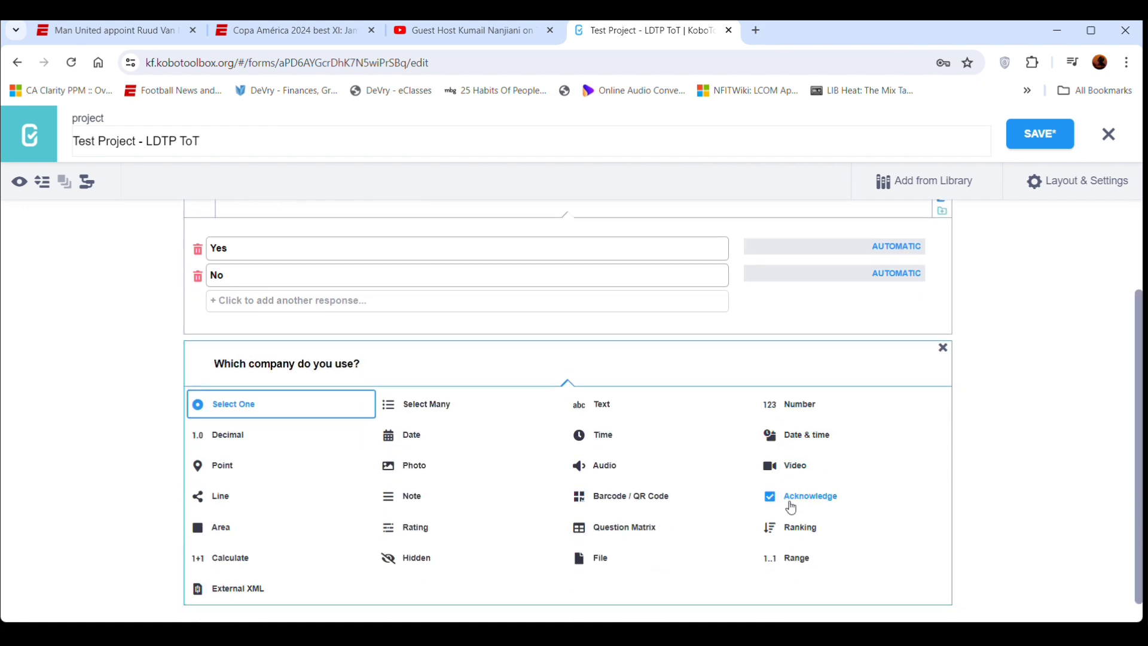
scroll(787, 506, "down", 2)
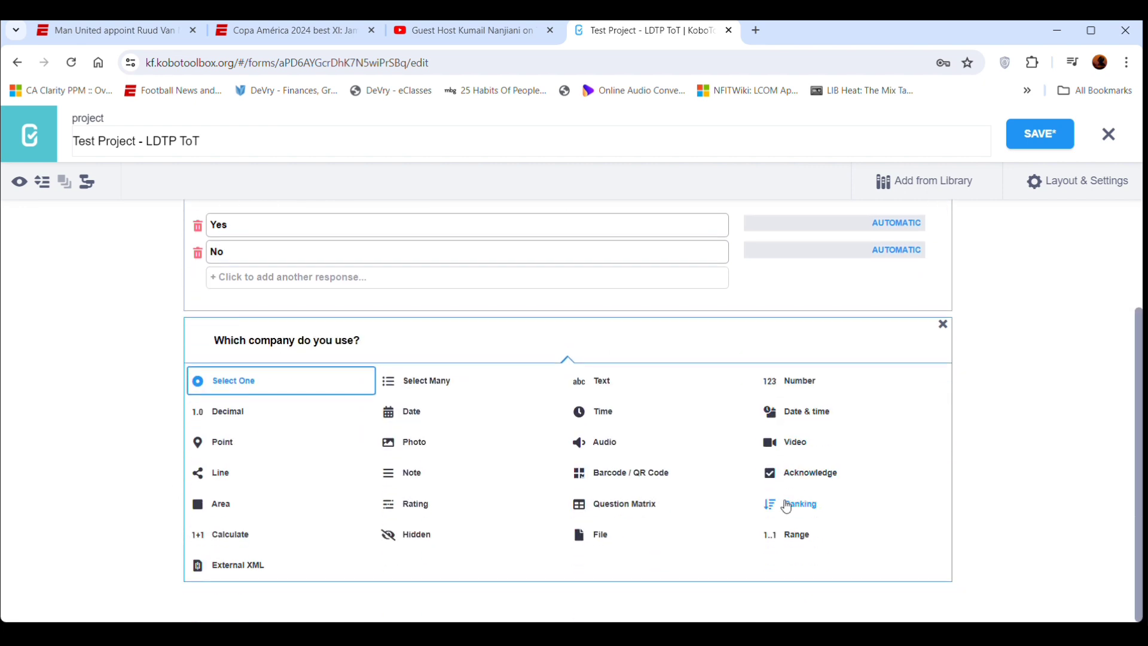
left_click(409, 388)
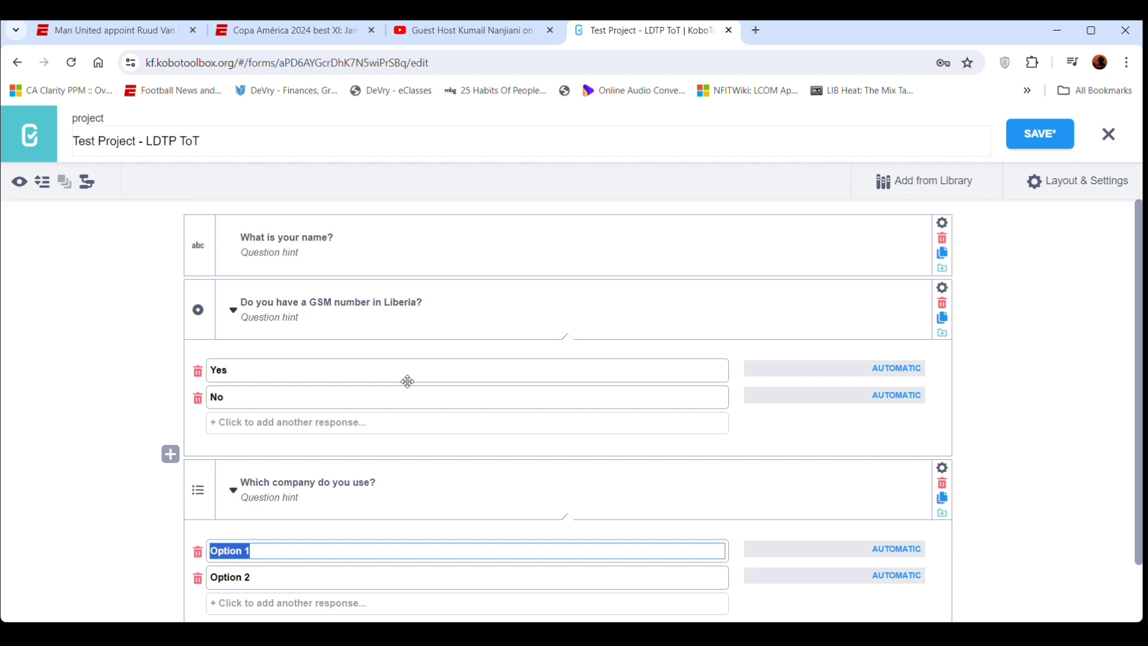
Step: Name the company question's first two responses "Lonestarcell MTN" and "Orange LBR", and add a third response "Other"
scroll(407, 381, "down", 2)
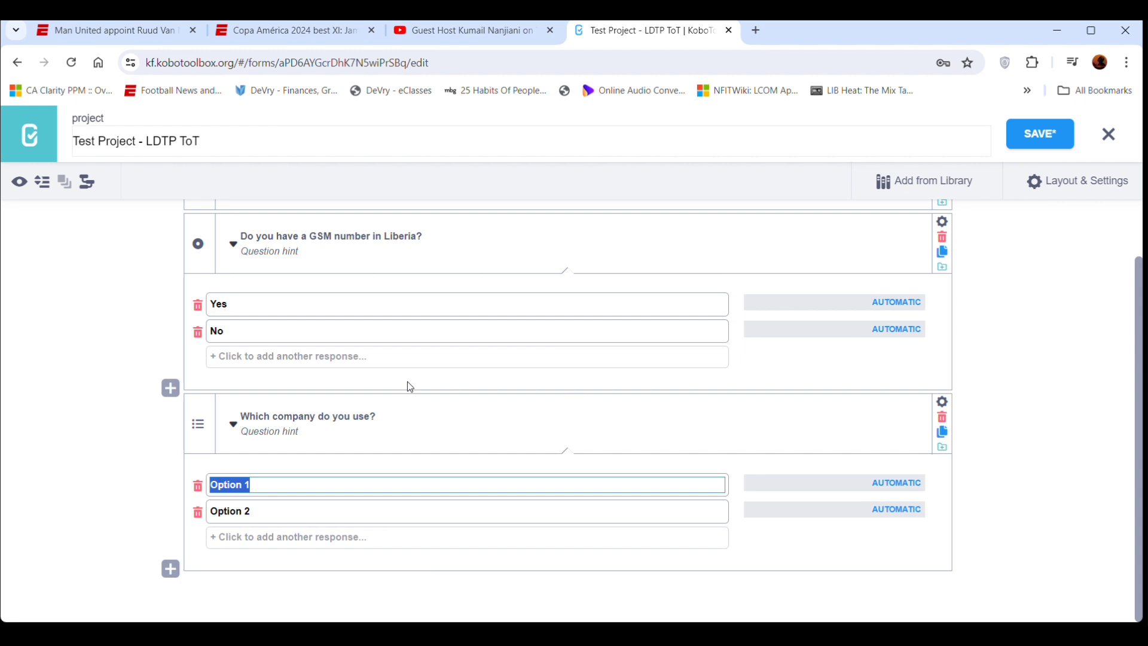
type("MTN")
key("Home")
type("Lonestarce")
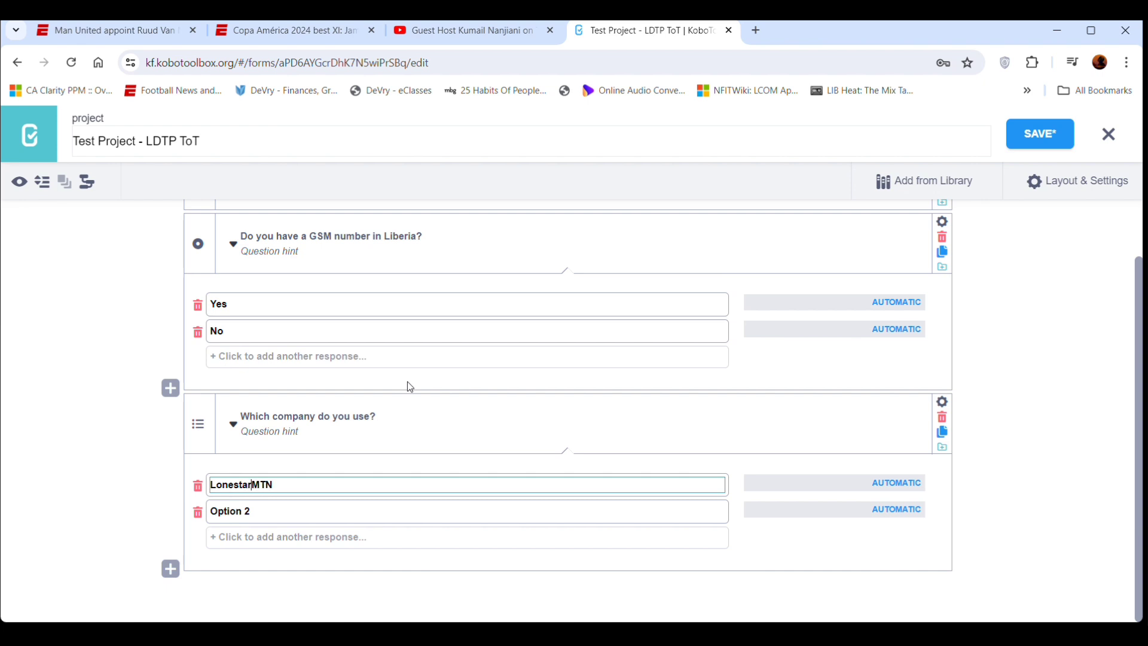
type("ll")
key("Tab")
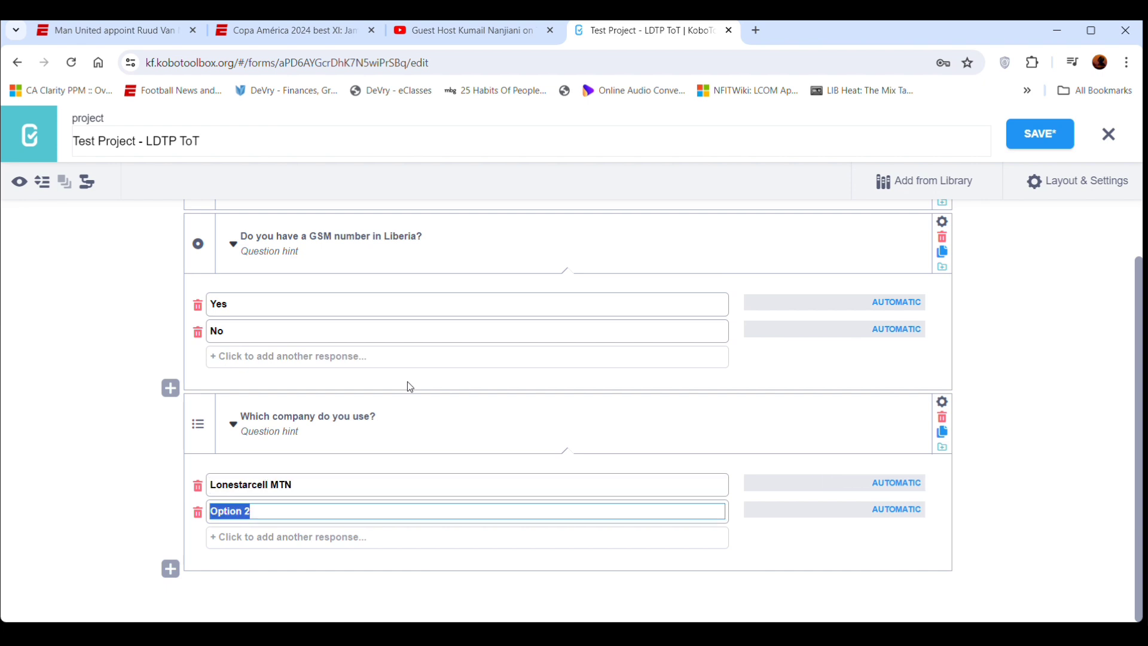
type("Orange LBR")
key("Tab")
key("Tab")
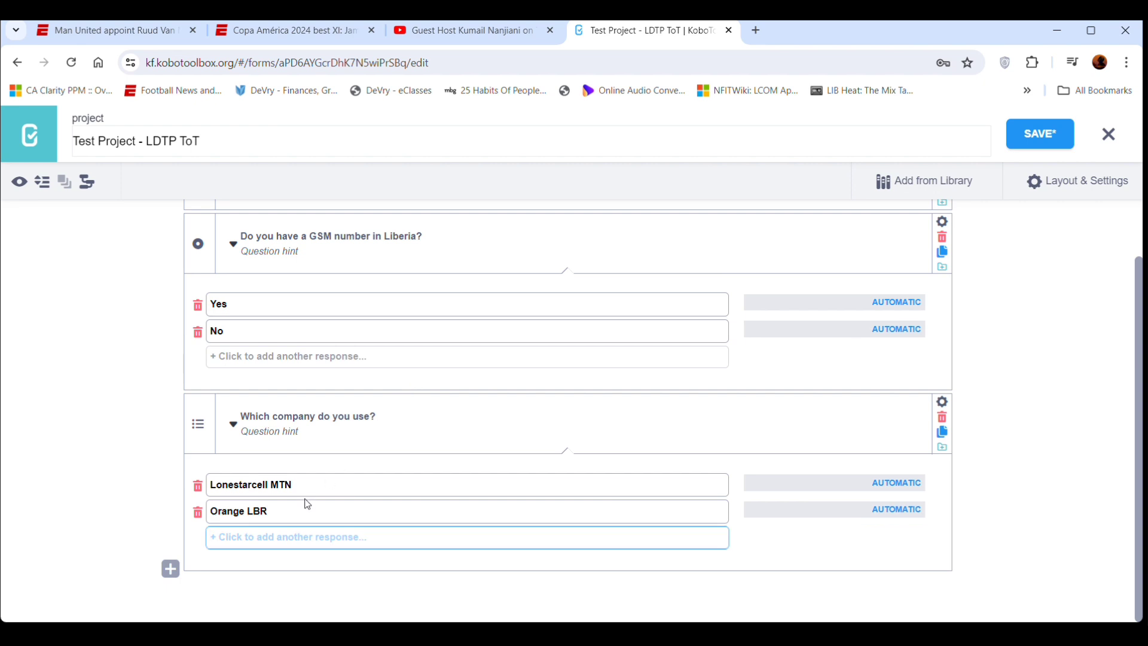
left_click(260, 538)
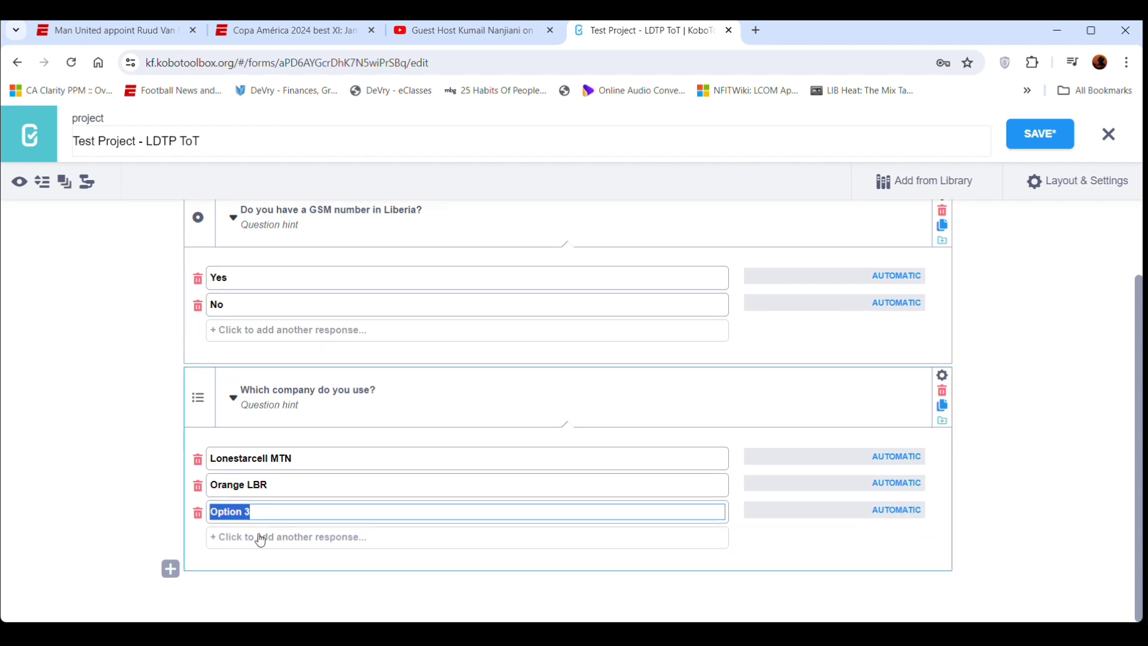
type("Other")
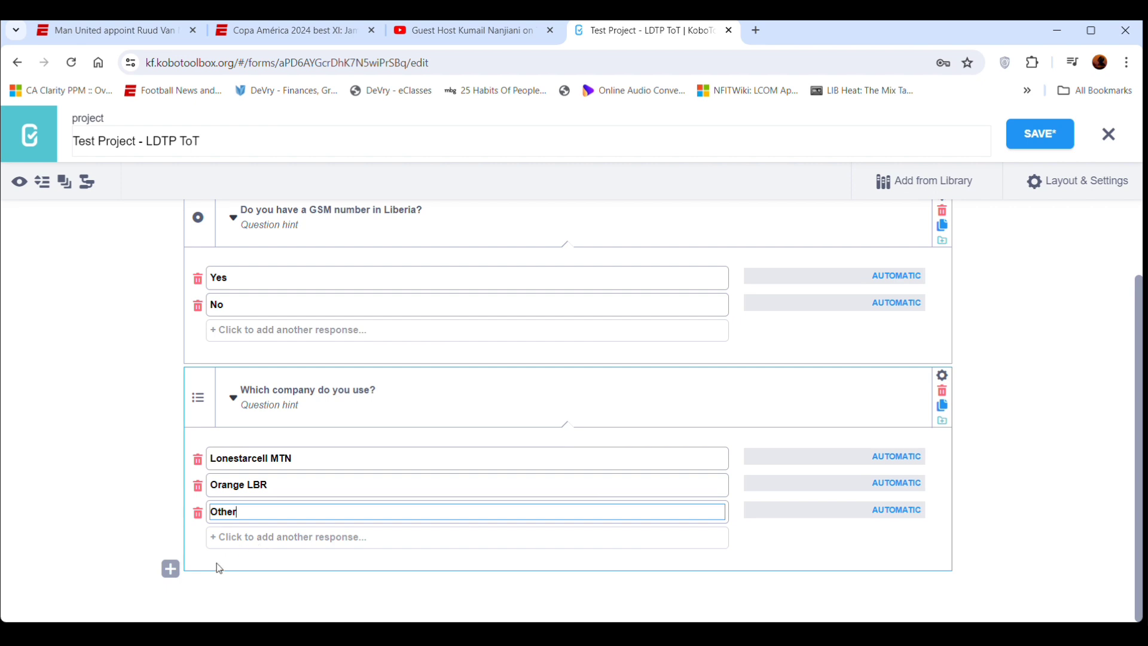
scroll(130, 509, "up", 2)
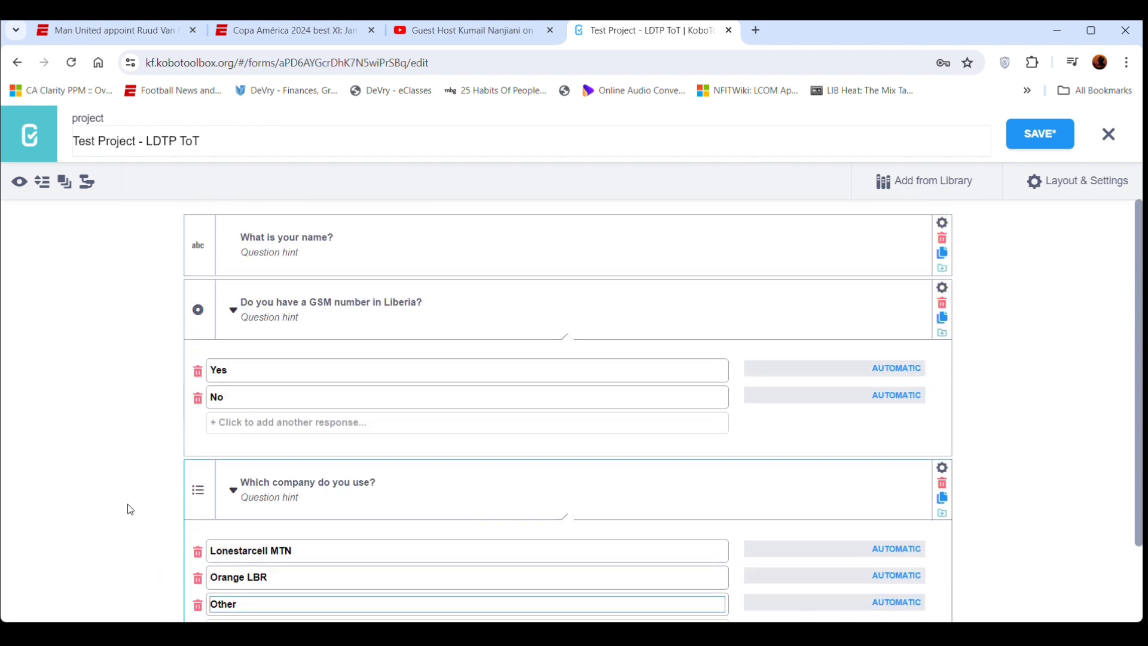
scroll(131, 508, "down", 2)
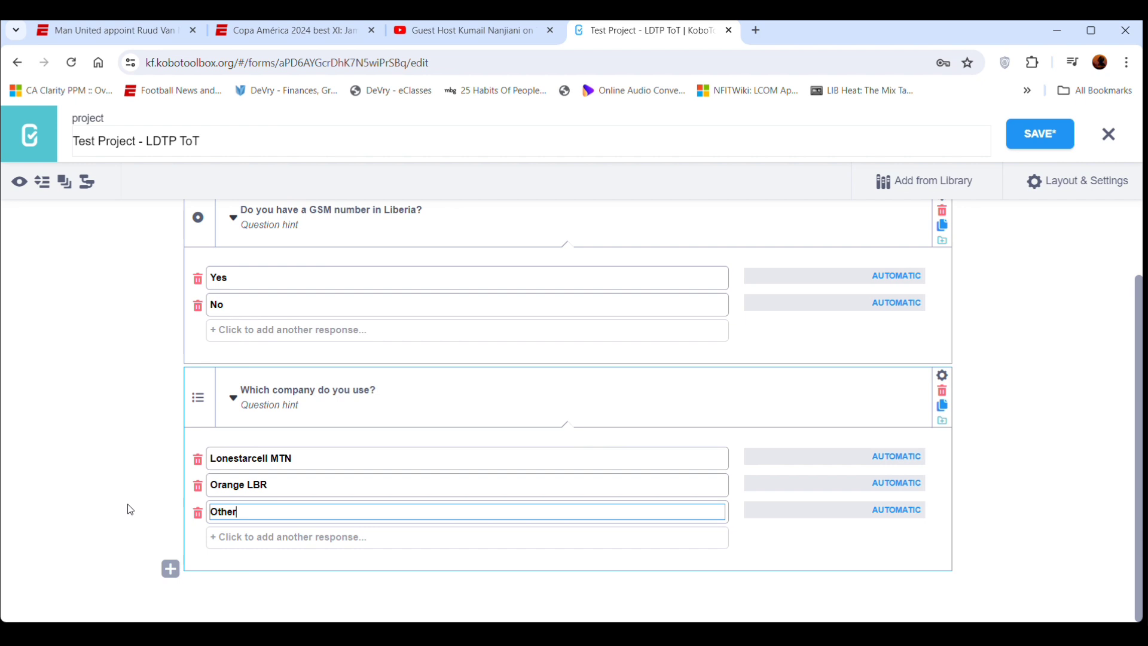
scroll(131, 509, "up", 2)
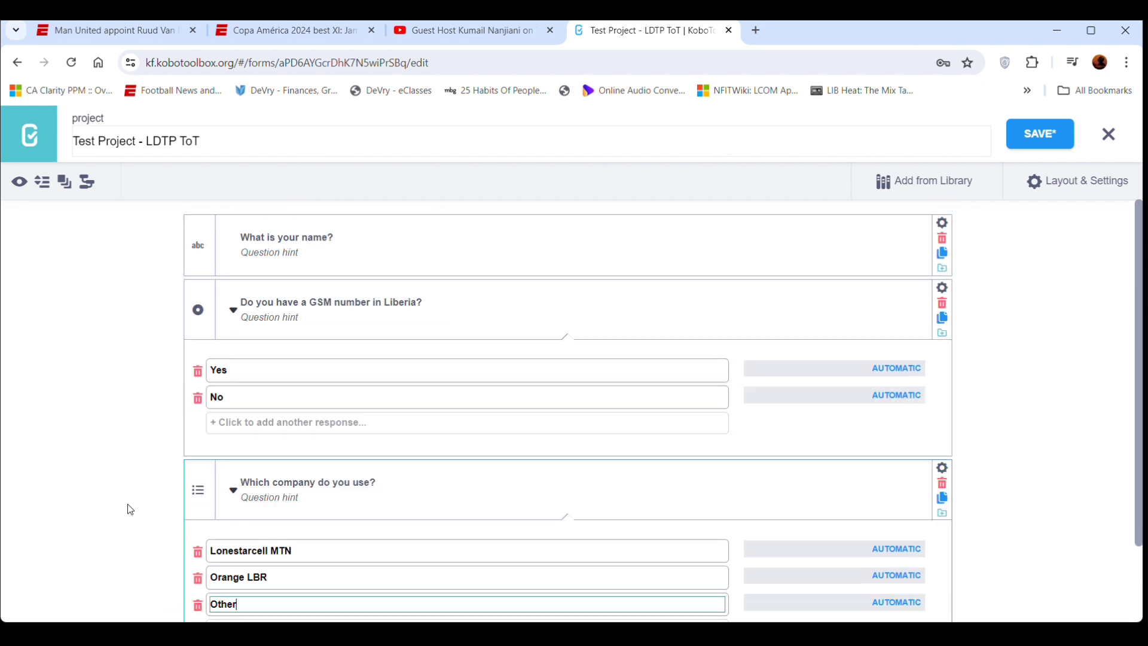
scroll(130, 509, "down", 2)
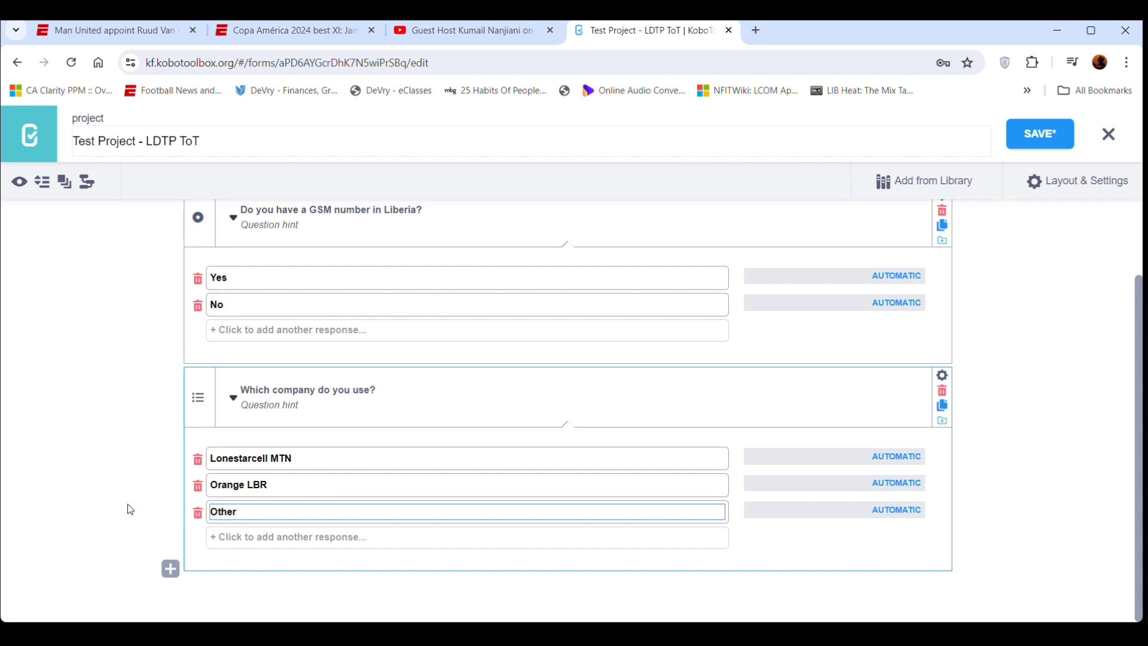
Step: Add a Number question reading "If Lonestar, please enter MTN number:" below the company question
left_click(171, 570)
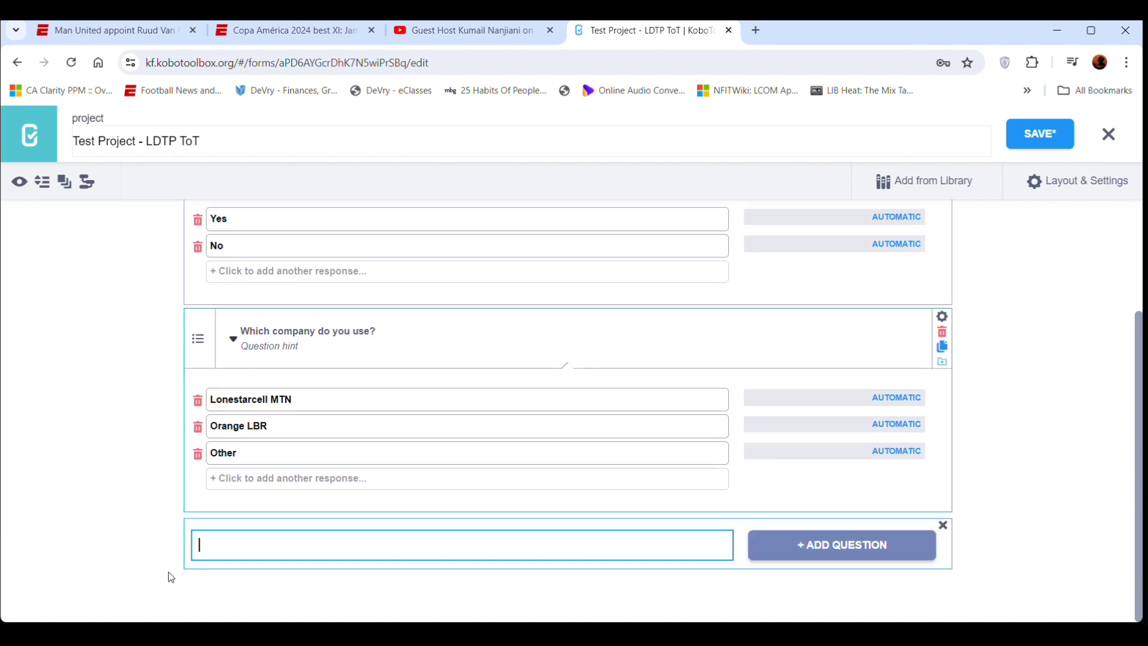
type("If Lonestar, please en")
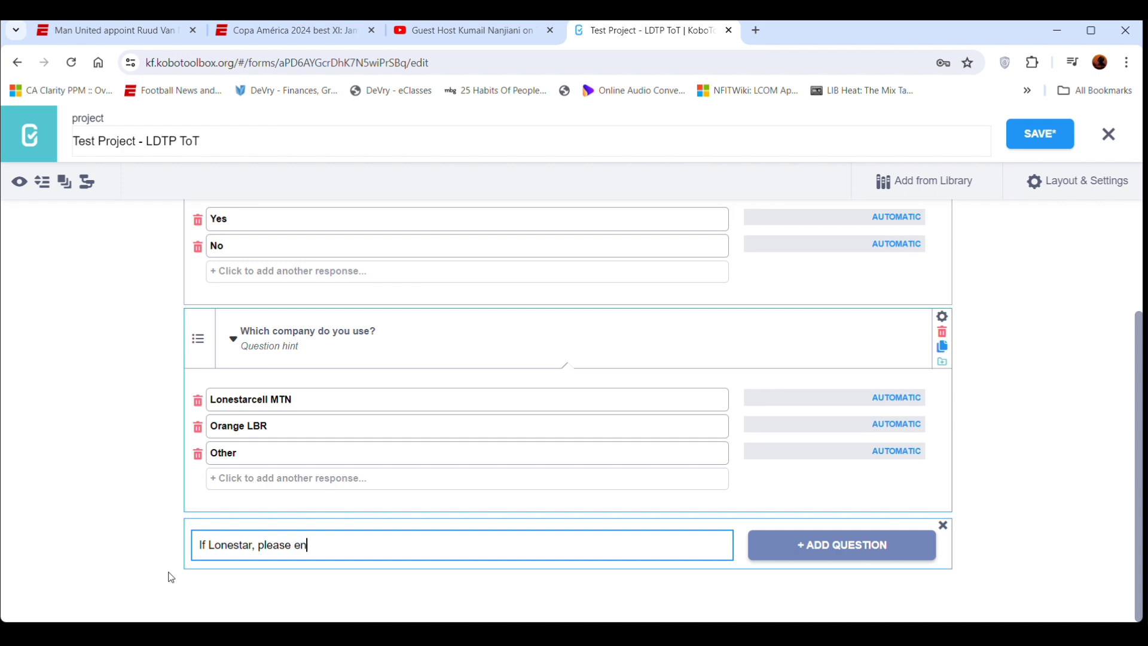
type("ter MTN number:")
left_click(840, 546)
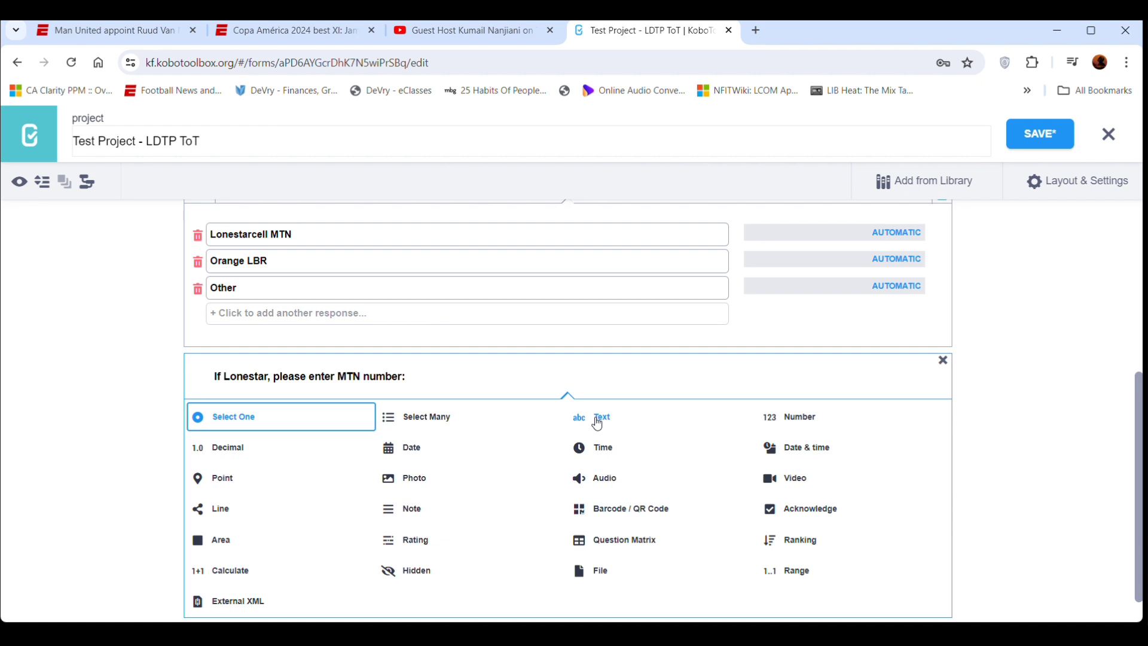
left_click(801, 418)
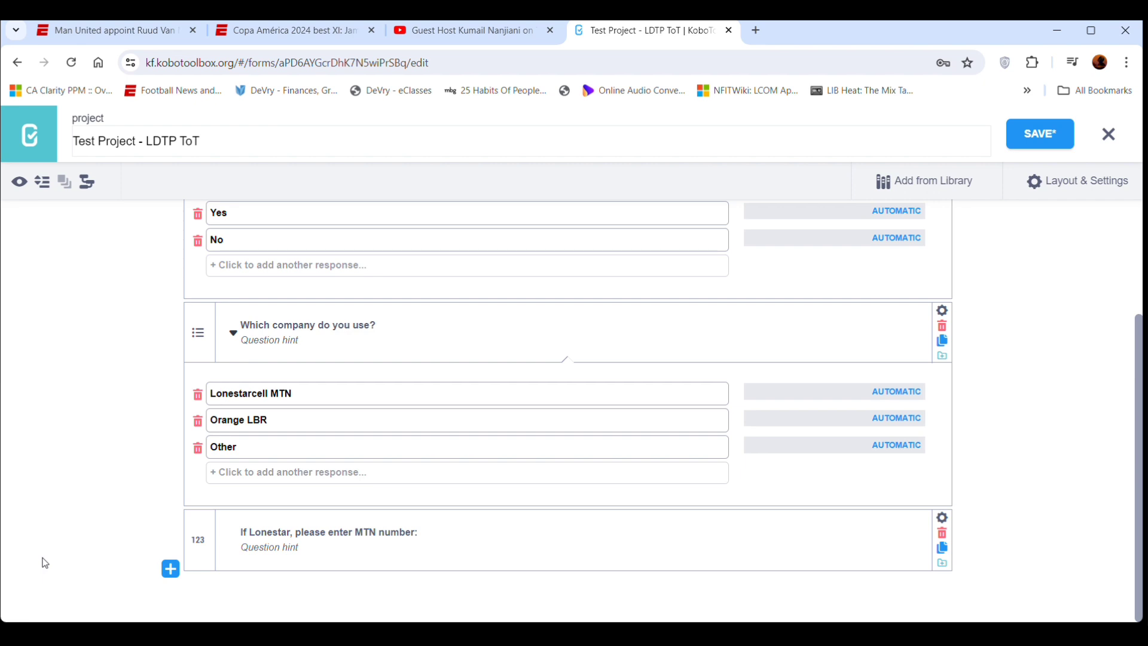
Step: Add a Number question reading "If Orange, please enter Orange LBR number" below the MTN number question
left_click(170, 571)
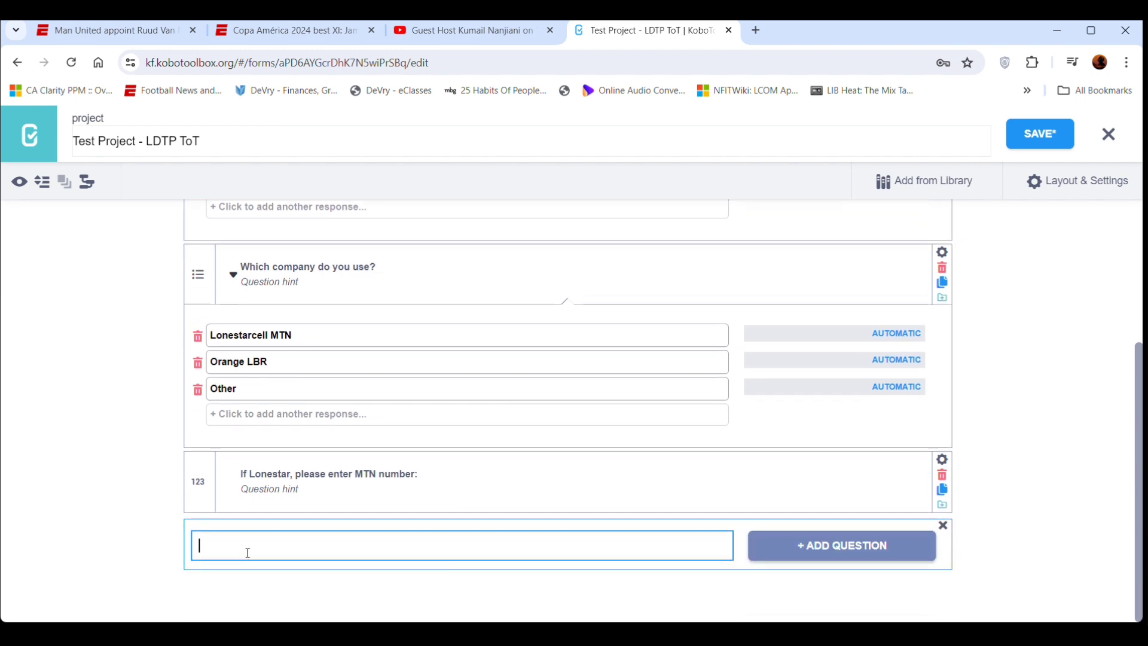
type("If Orange, please enter Orange ")
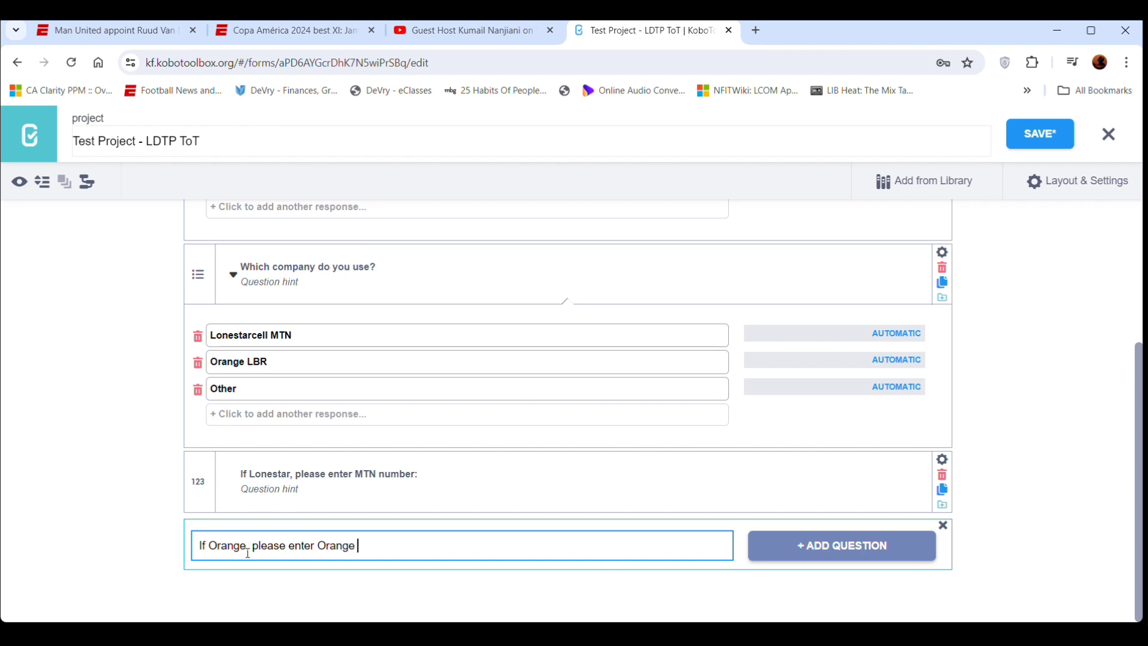
type("LBR number")
left_click(784, 564)
left_click(785, 417)
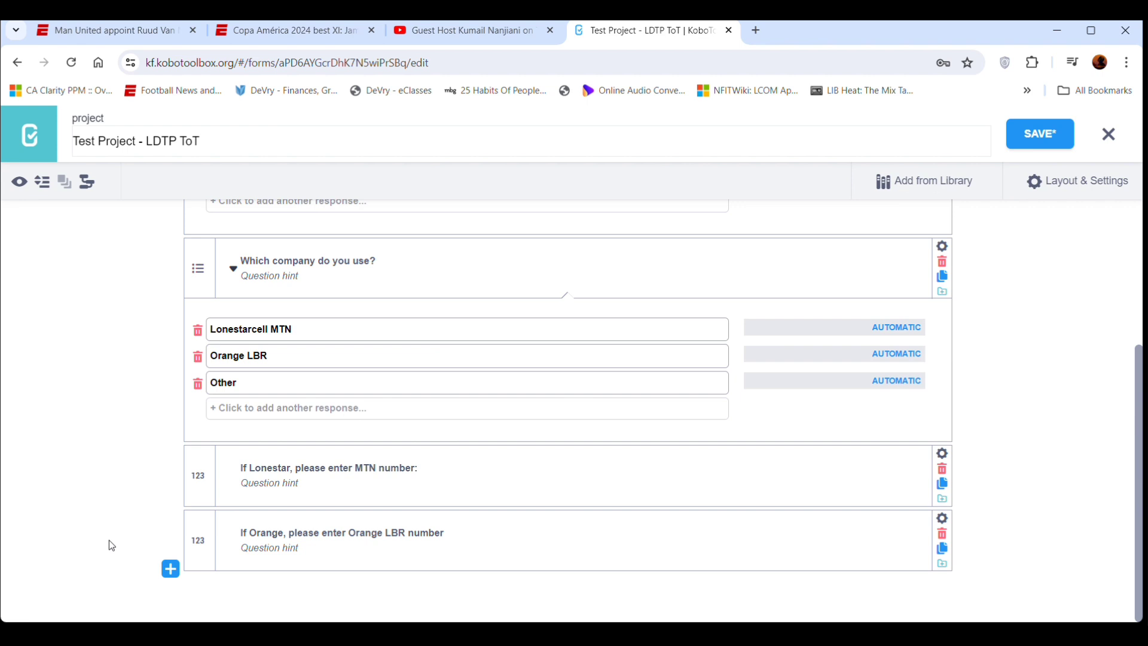
Step: Add a Text question reading "Specify Other" and move it directly below the company question, above the MTN number question
left_click(171, 570)
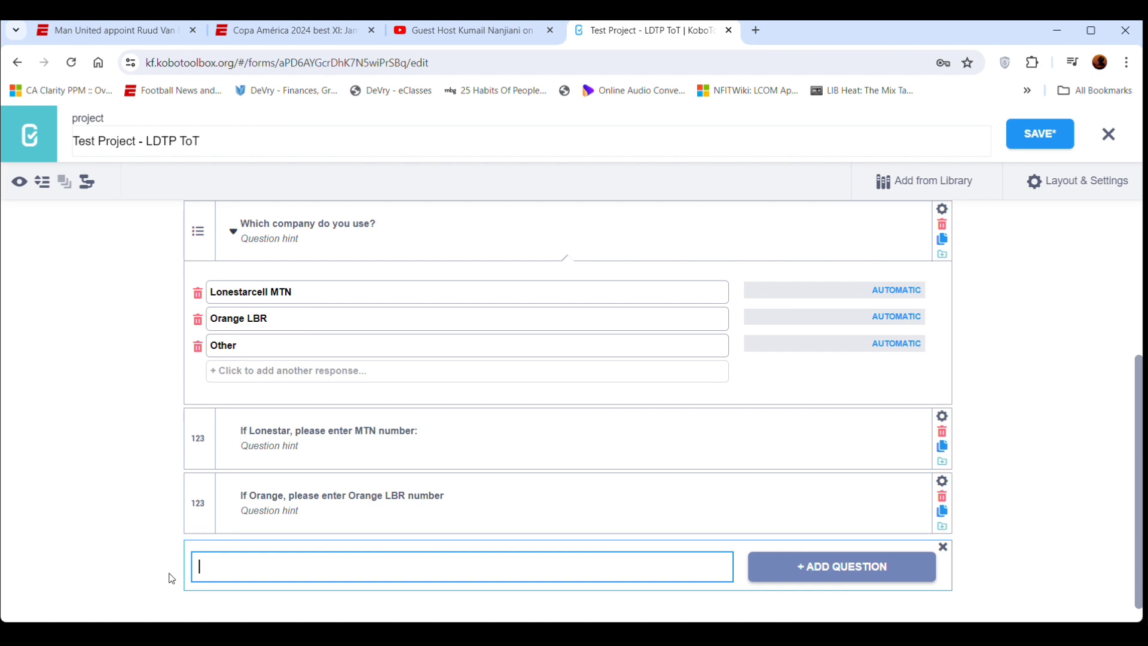
type("Specify Other")
key("Return")
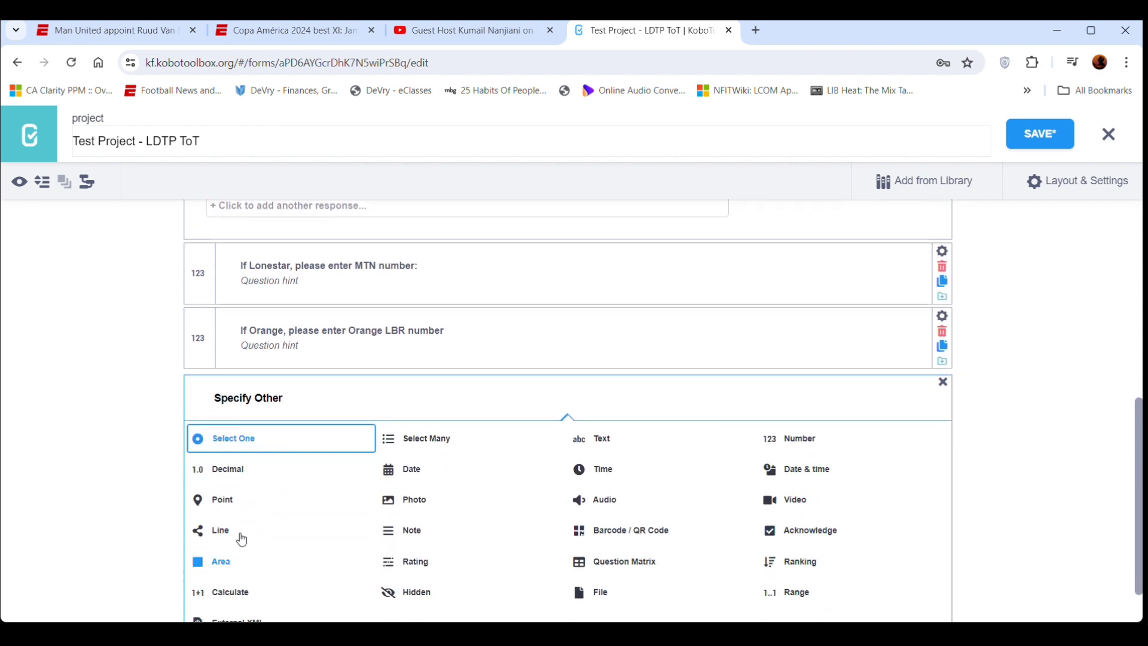
left_click(604, 441)
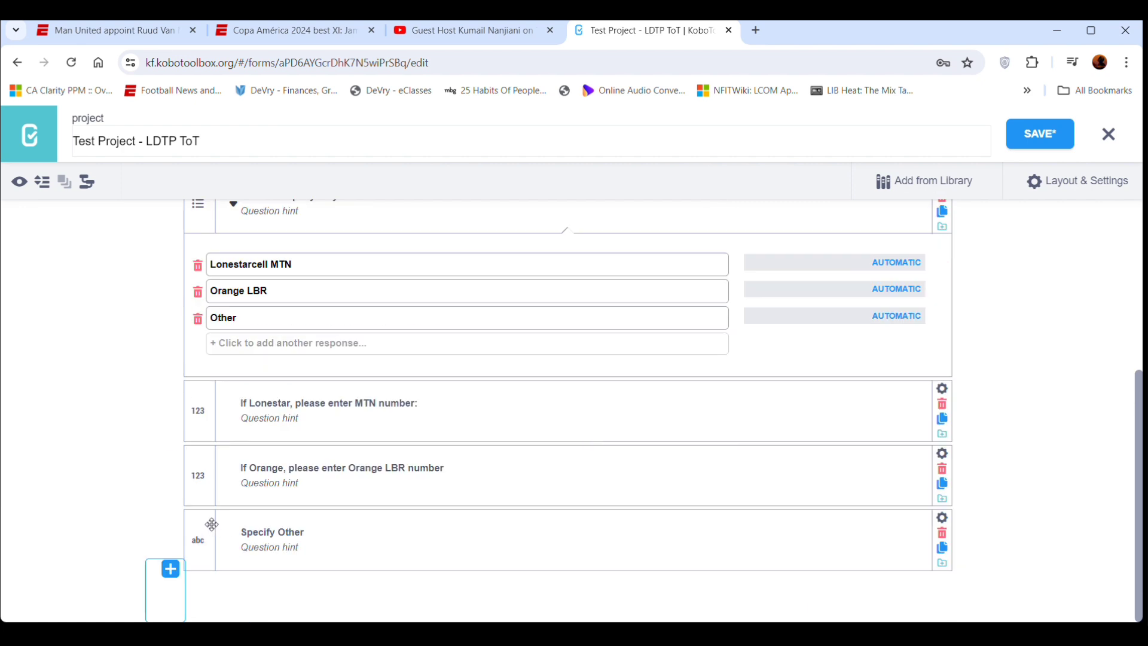
left_click_drag(211, 526, 229, 407)
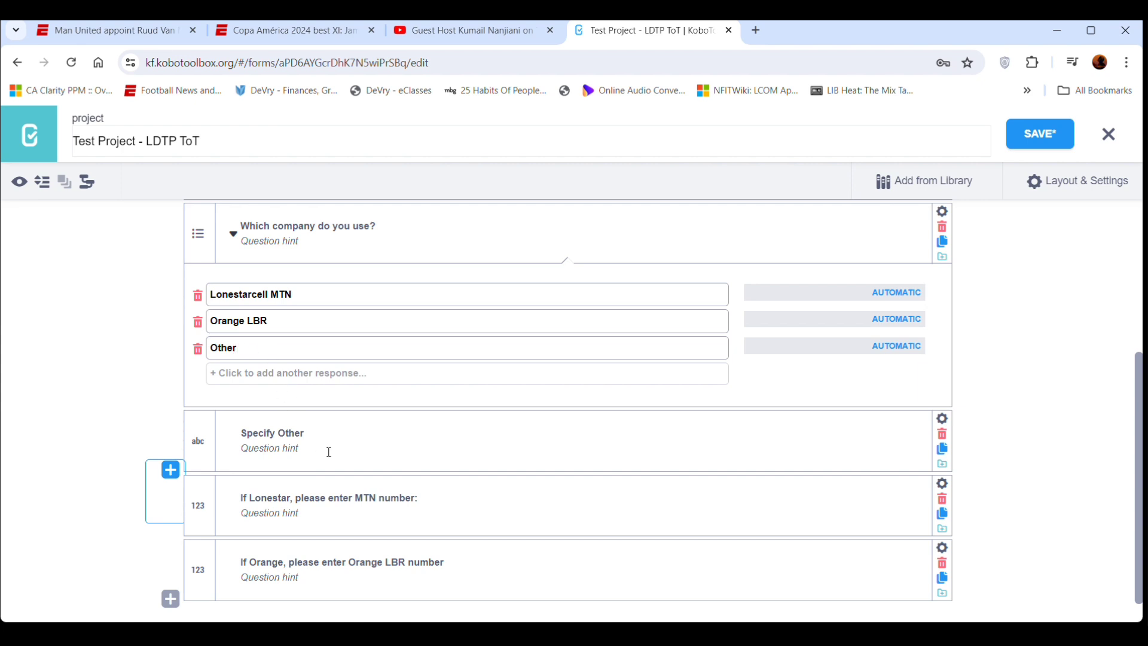
scroll(334, 444, "down", 1)
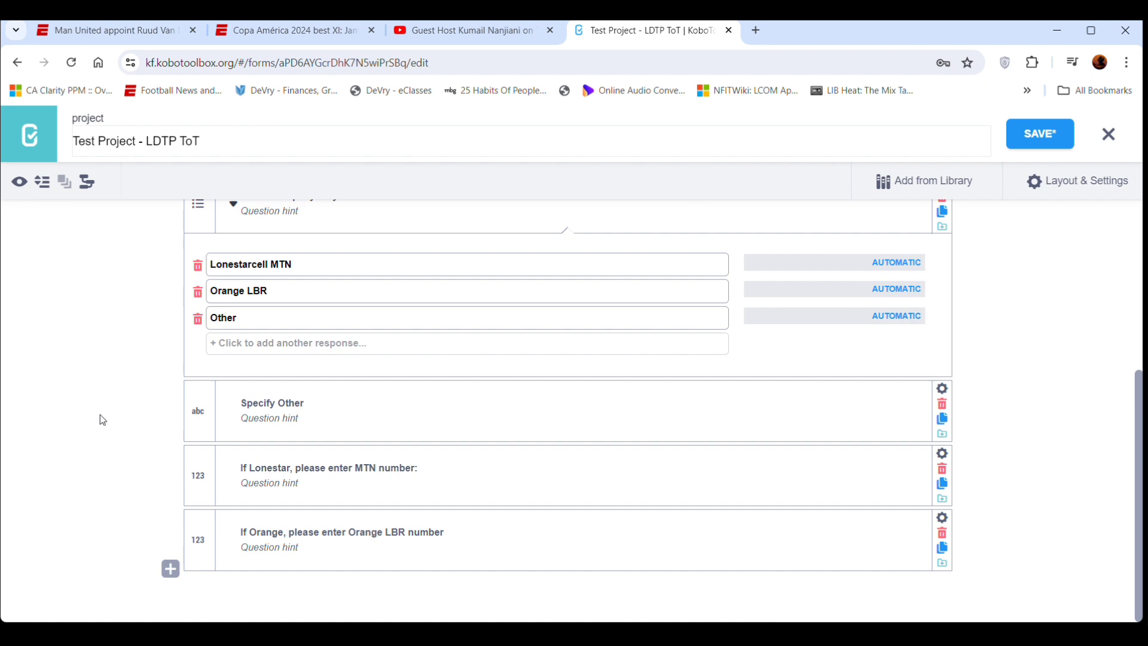
Step: Start a new blank question below the Orange LBR number question
left_click(171, 569)
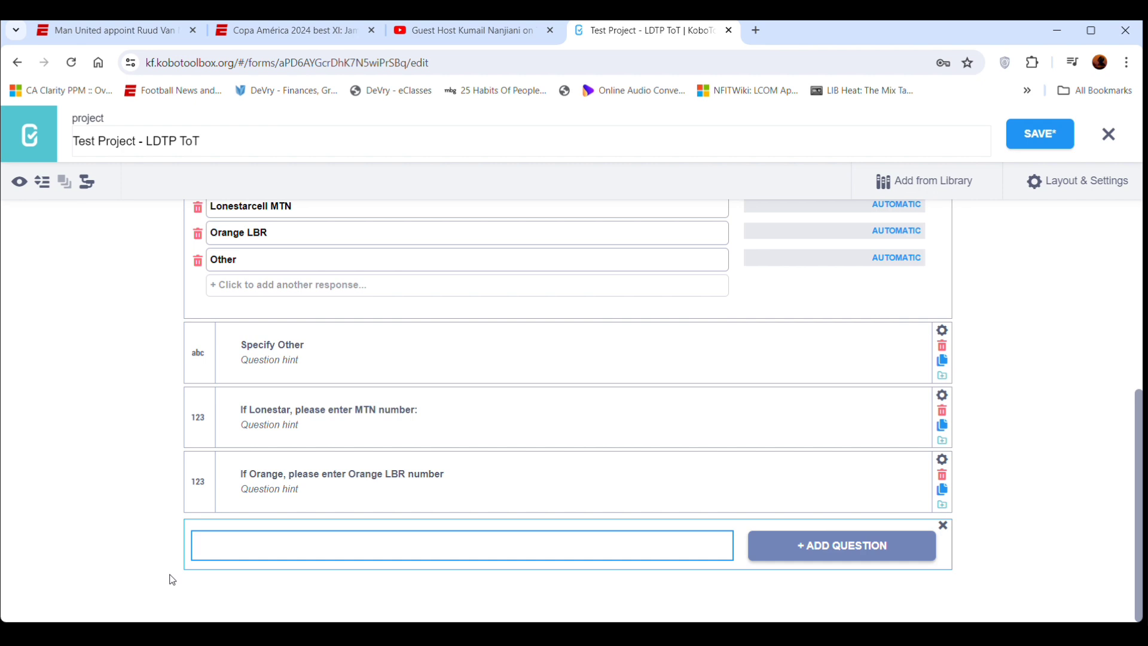
type("Are you a Monrovia use")
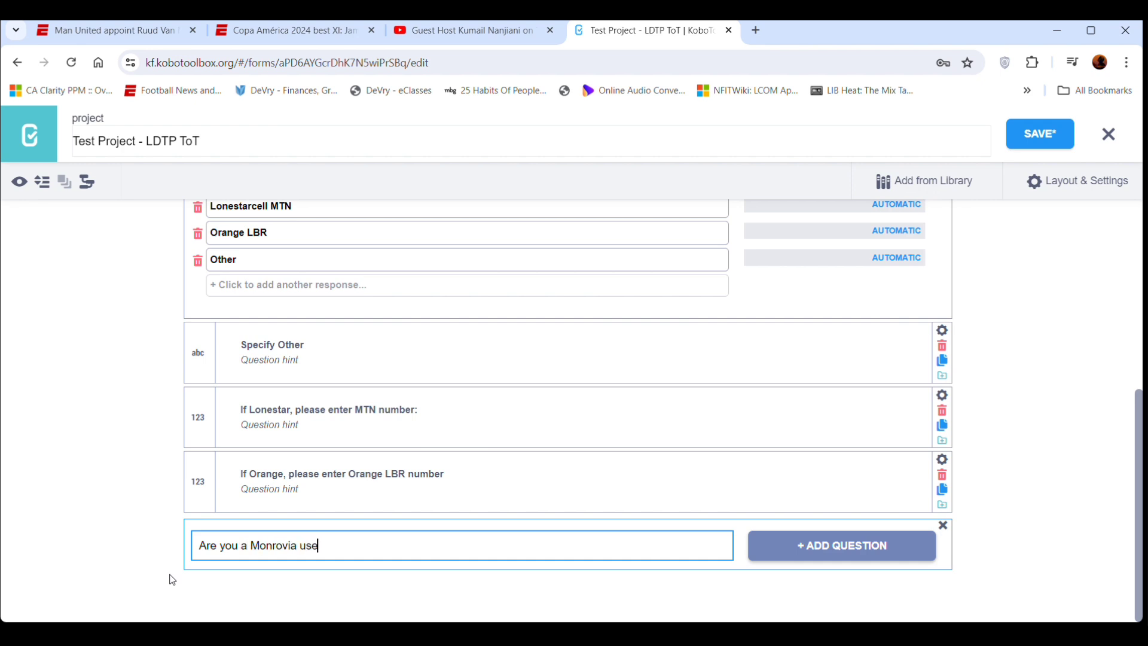
type("r")
type(", or")
key("BackSpace")
key("BackSpace")
key("BackSpace")
key("BackSpace")
type("or")
key("BackSpace")
key("BackSpace")
key("BackSpace")
key("BackSpace")
key("BackSpace")
key("BackSpace")
key("BackSpace")
key("BackSpace")
key("BackSpace")
key("BackSpace")
key("BackSpace")
key("BackSpace")
key("BackSpace")
key("BackSpace")
key("BackSpace")
key("BackSpace")
key("BackSpace")
key("BackSpace")
key("BackSpace")
key("BackSpace")
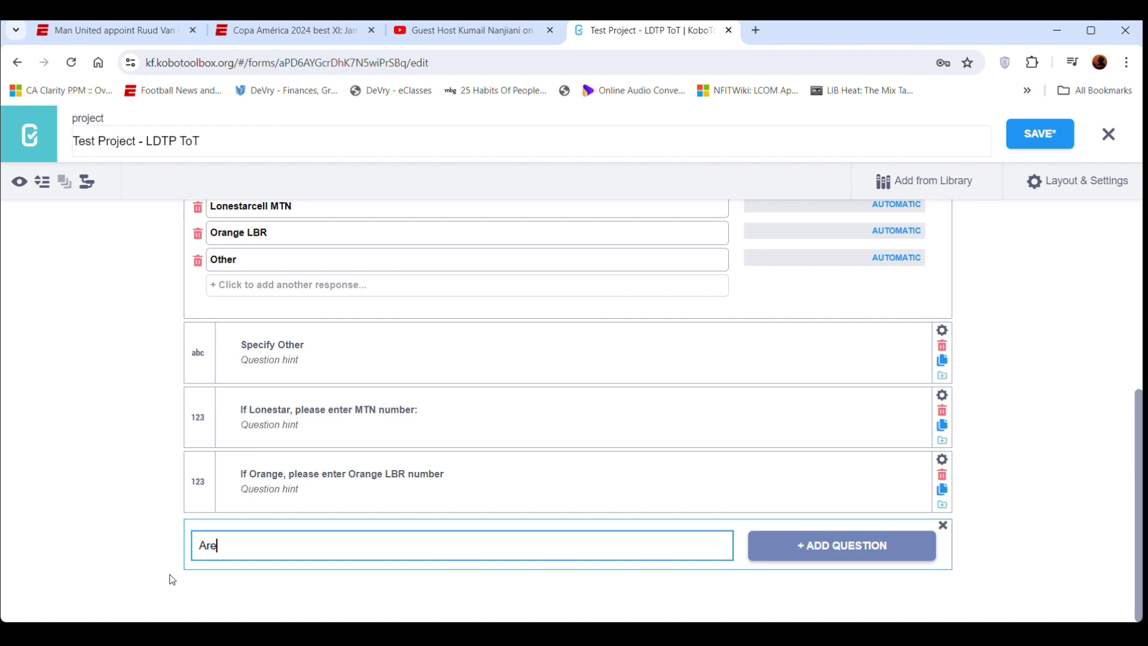
key("BackSpace")
key("BackSpace")
key("BackSpace")
Step: Word the new question "Are you an urban area user or rural area?" and add it as a Select Many question
type("Are you an urban area ")
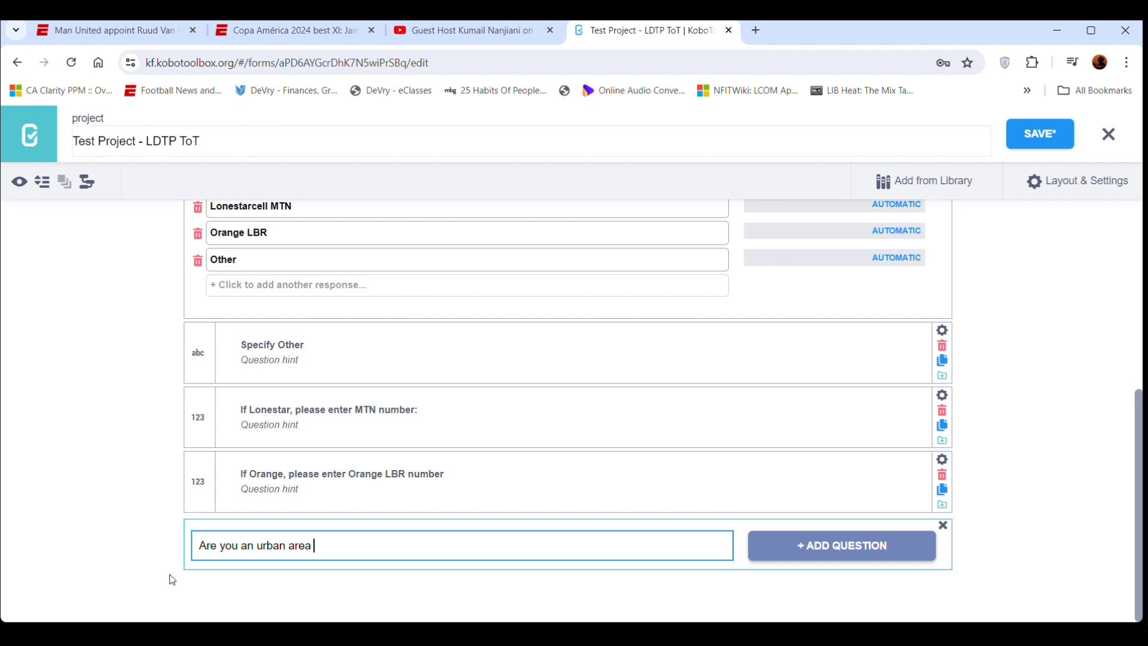
type("user or rural area?")
left_click(858, 555)
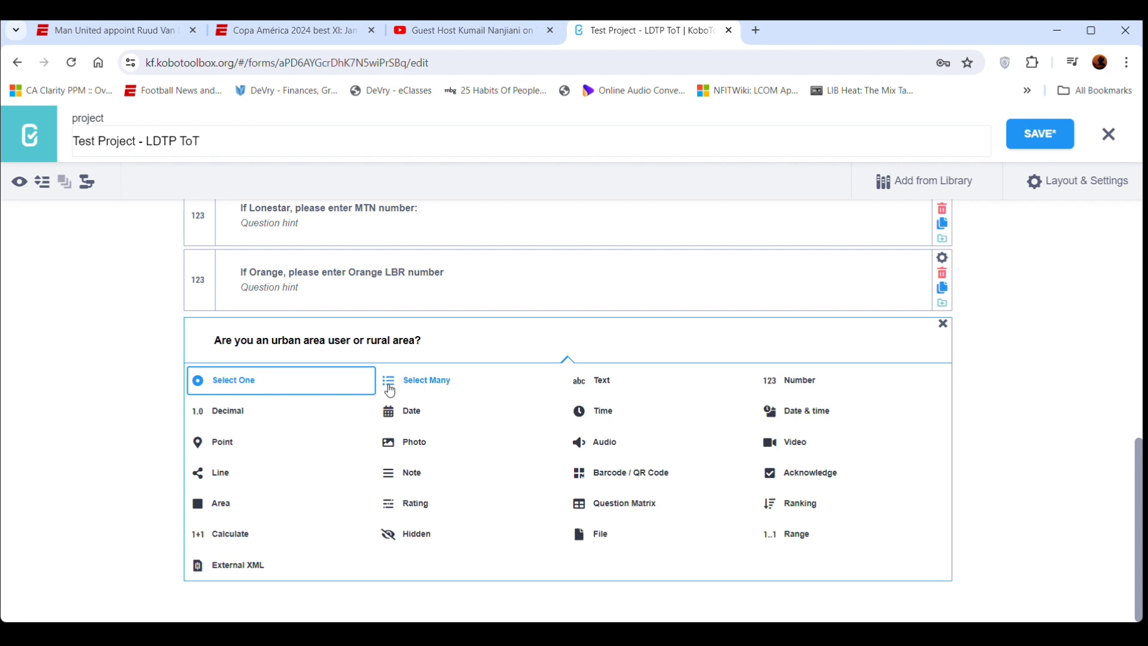
left_click(389, 390)
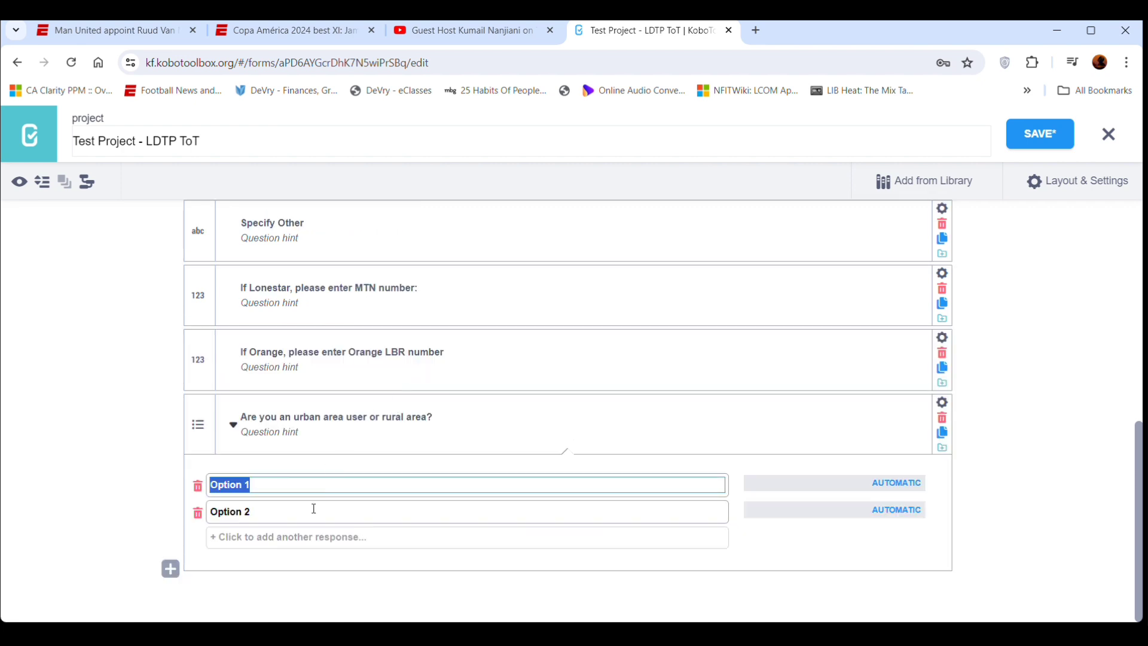
Step: Name the area question's first two responses "Urban" and "Rural", and add a third response "Both"
type("Urban")
key("Tab")
type("Rural")
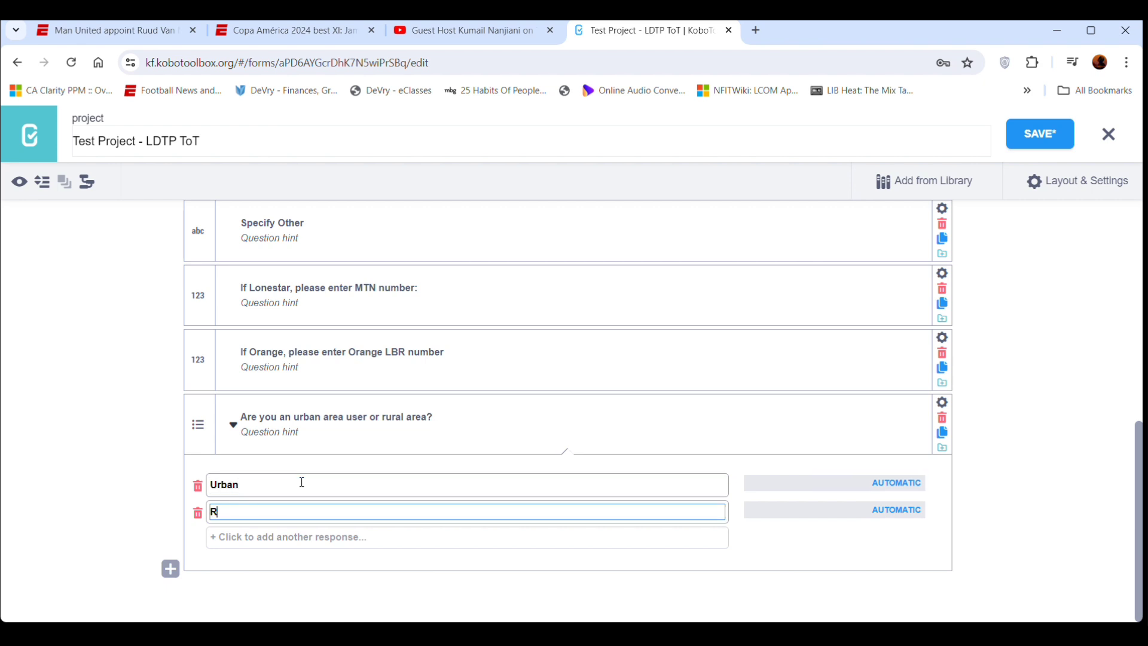
key("Tab")
key("Tab")
key("Return")
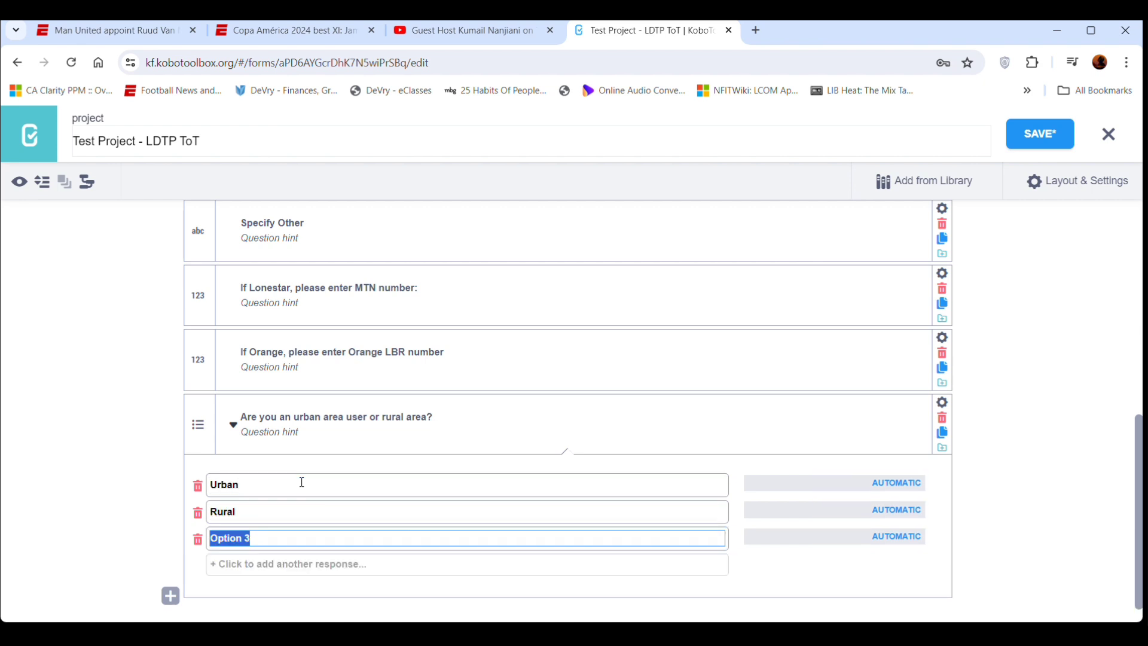
type("Both")
scroll(302, 482, "down", 1)
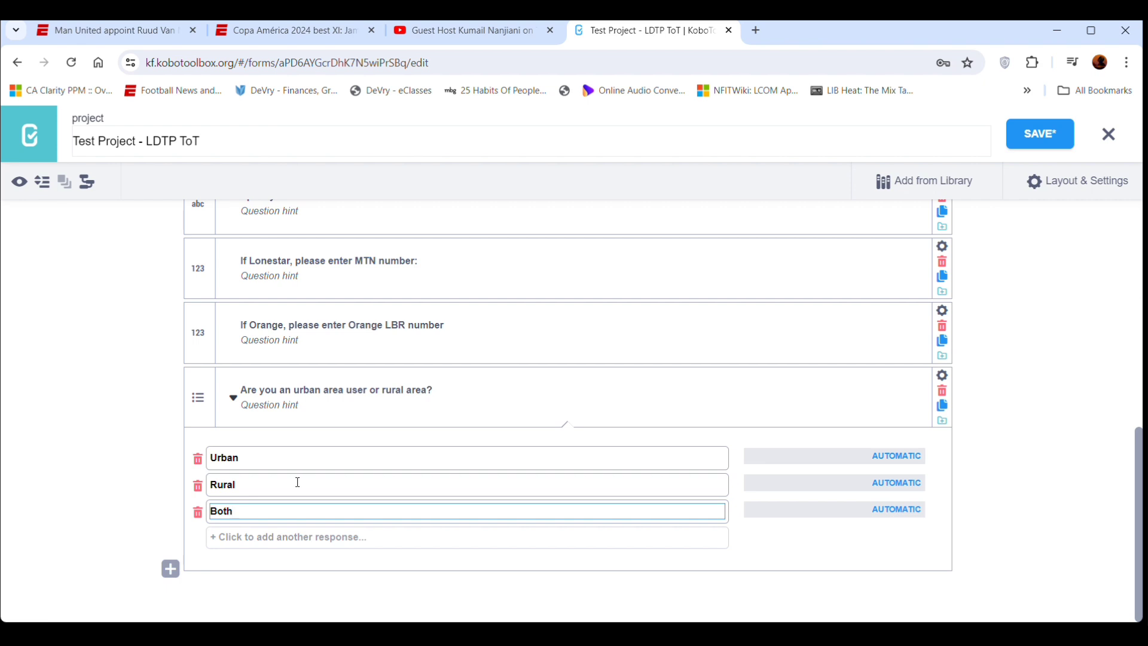
left_click(125, 483)
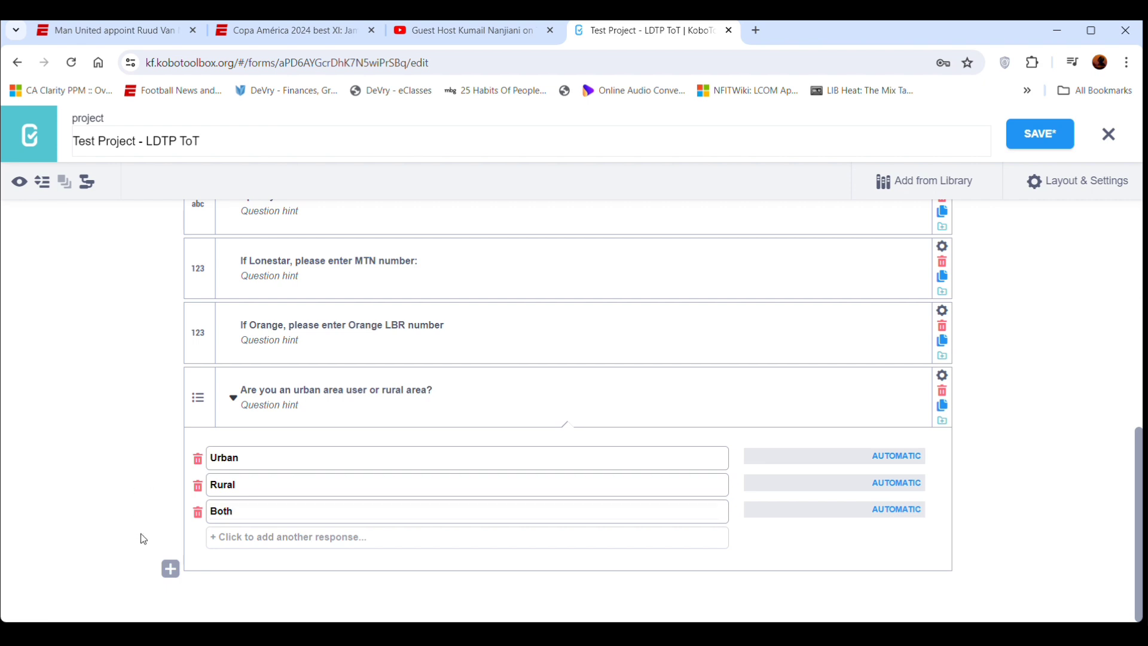
Step: Add a Select One question reading "Can we disclose your current location for our research purposes?" below the urban or rural area question
left_click(168, 573)
scroll(167, 577, "down", 1)
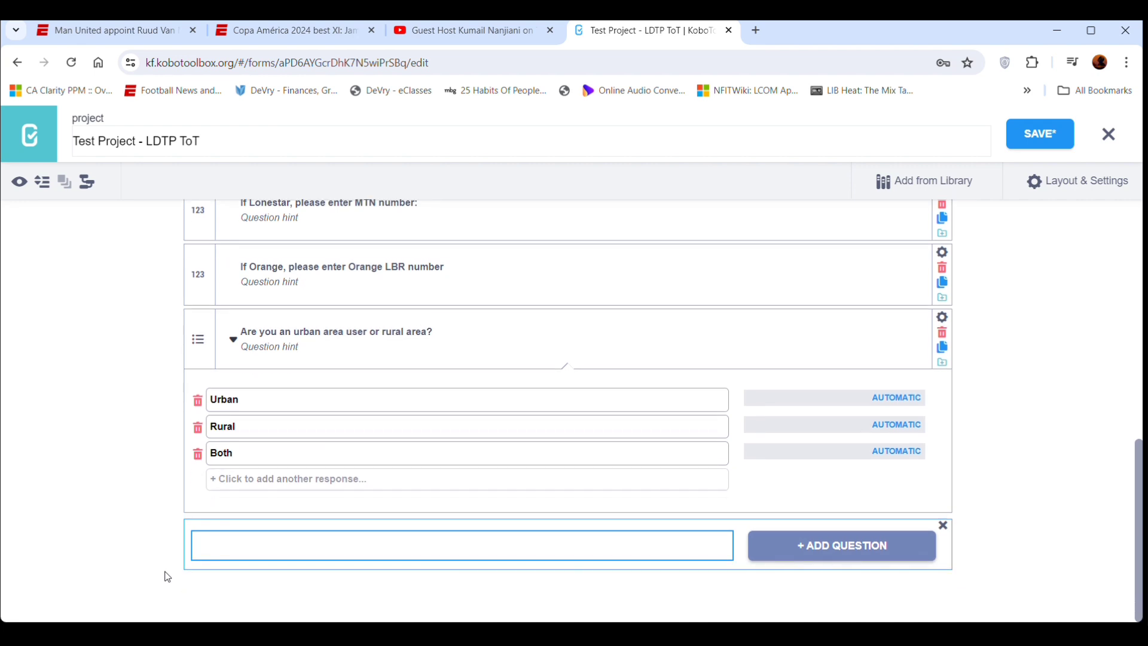
type("Can we disclose yo")
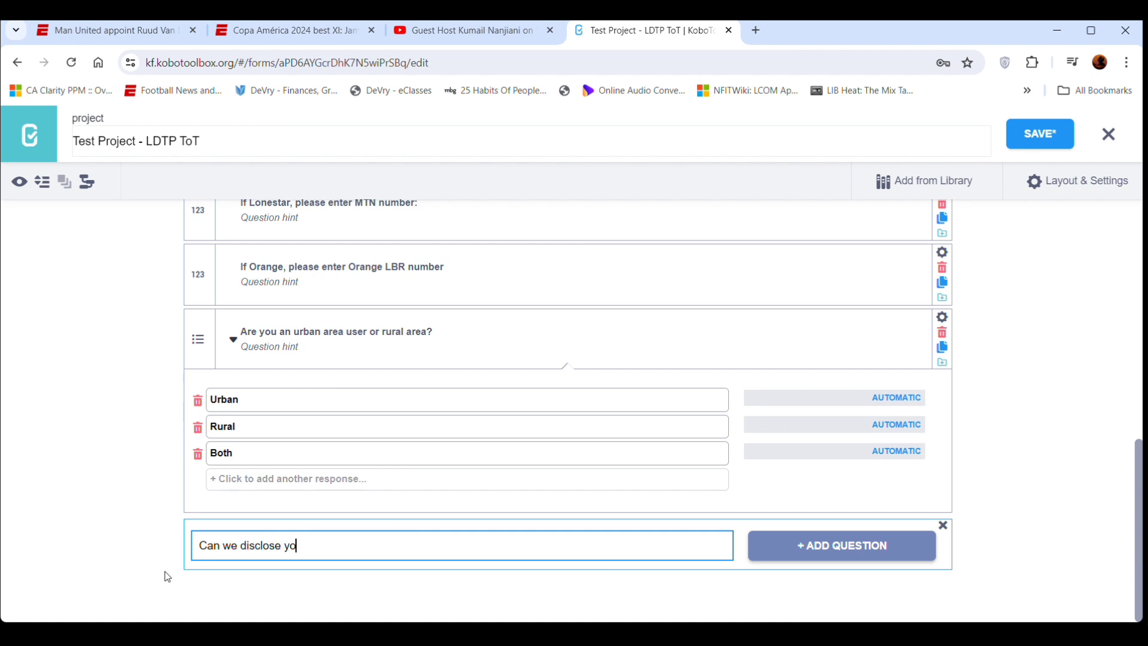
type("ur current location fo")
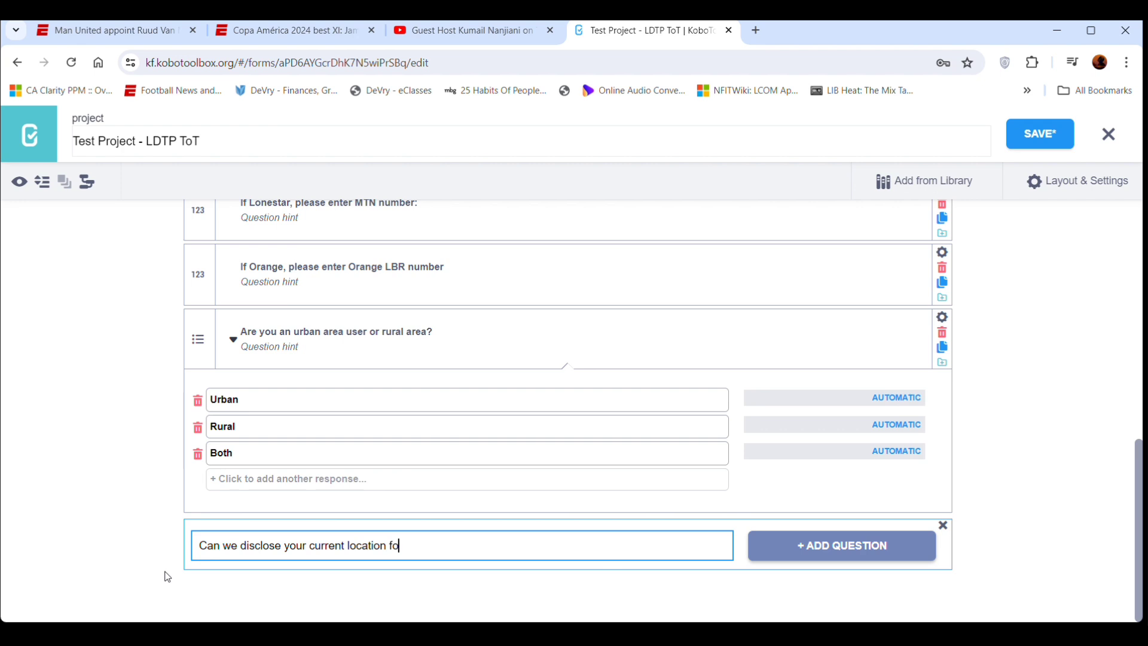
type("r our research purposes?")
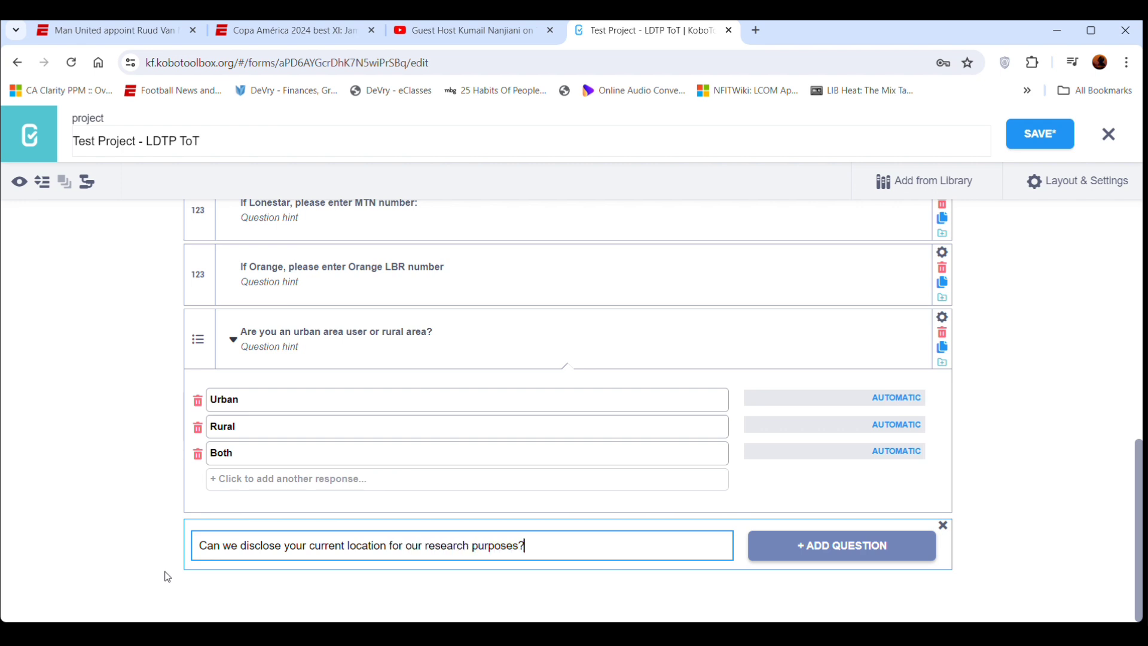
key("Tab")
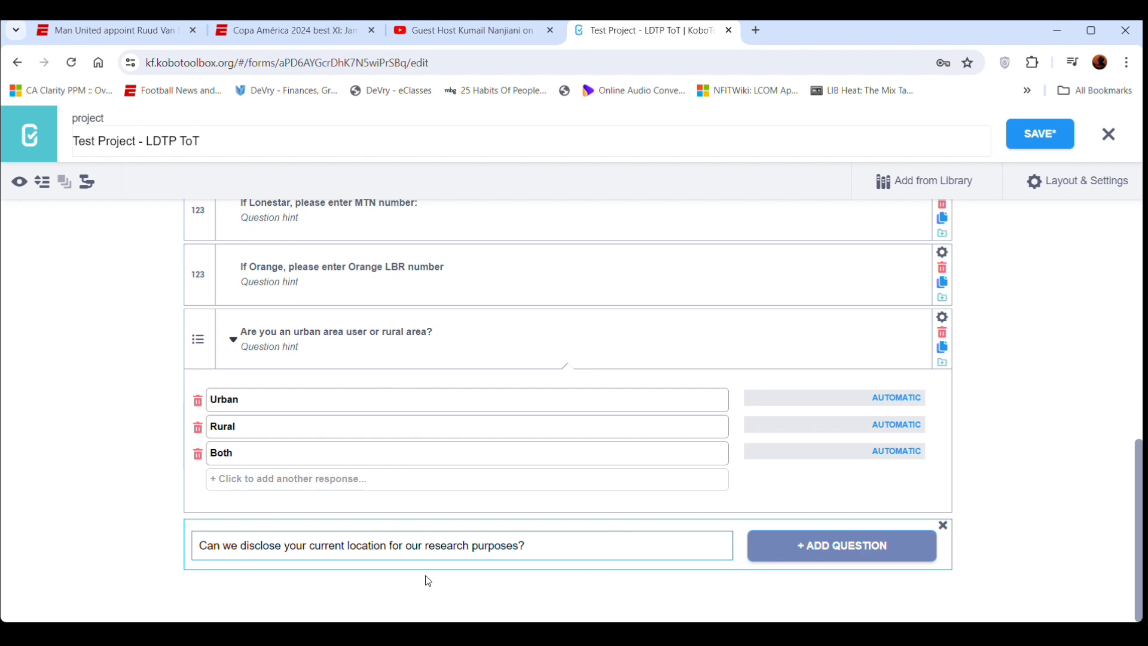
left_click(802, 545)
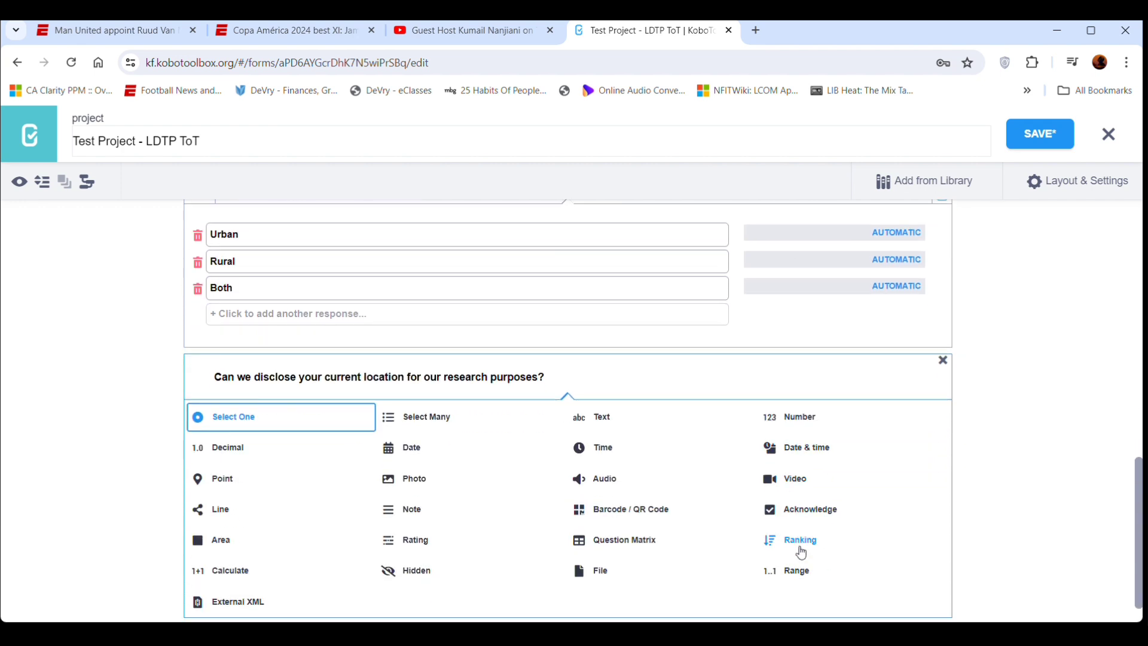
left_click(268, 422)
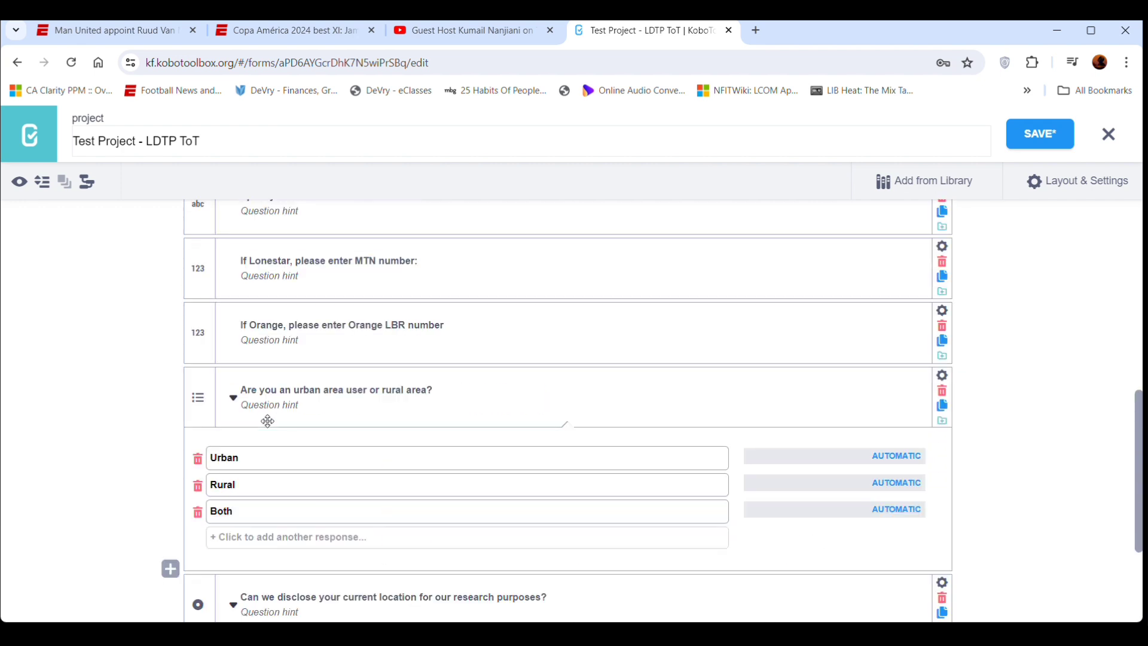
Step: Name the two response options of the location disclosure question "Yes" and "No"
type("Yes")
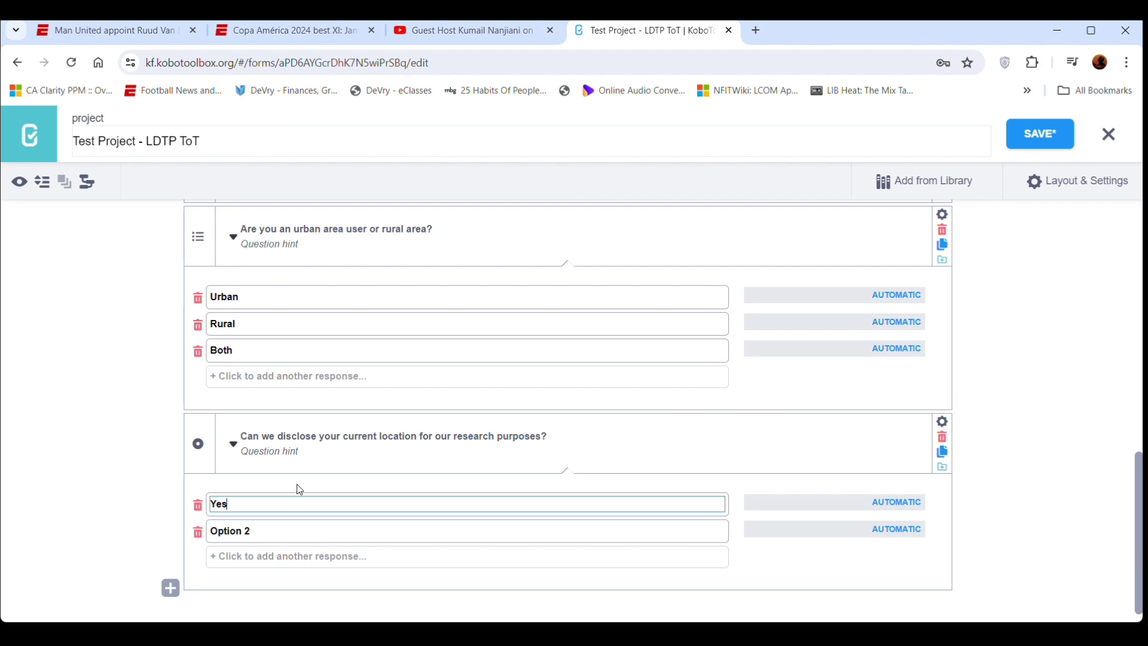
key("Tab")
type("No")
scroll(298, 488, "down", 1)
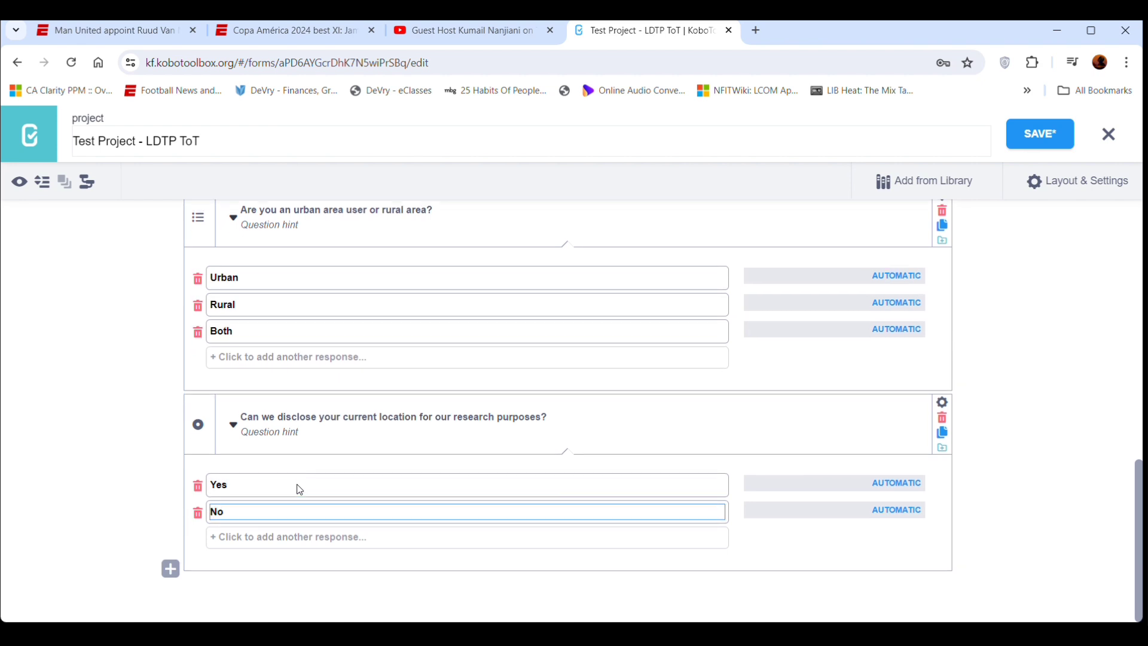
Step: Add a Point question reading "Collect GPS Coordinates" below the location disclosure question
left_click(170, 569)
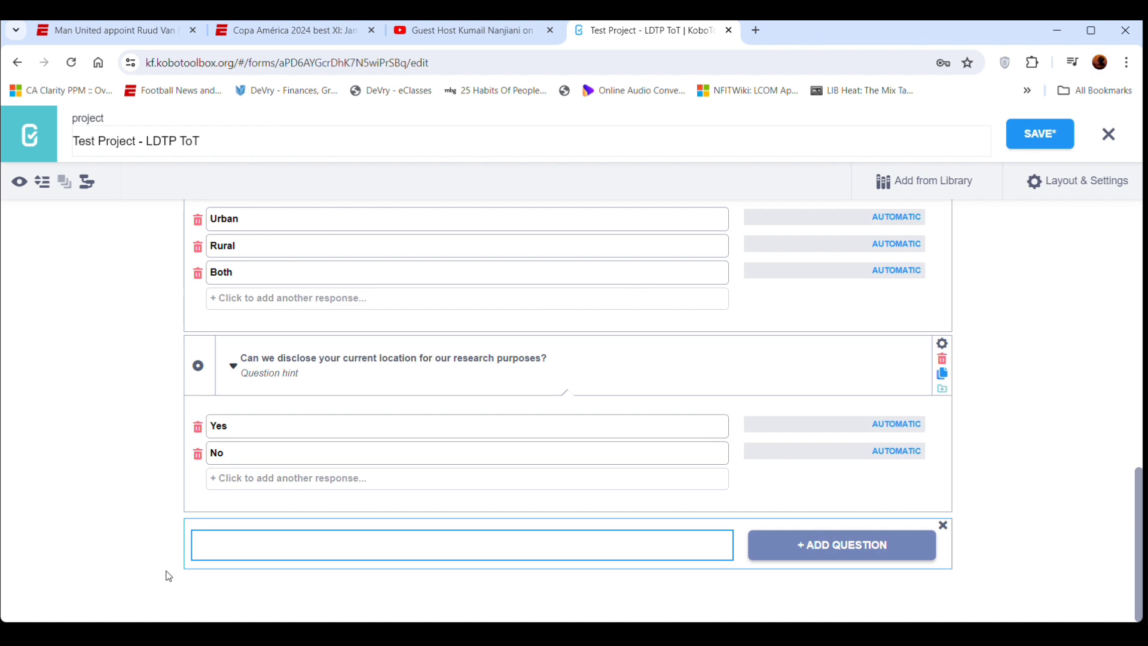
type("Collect GPS Coordinates")
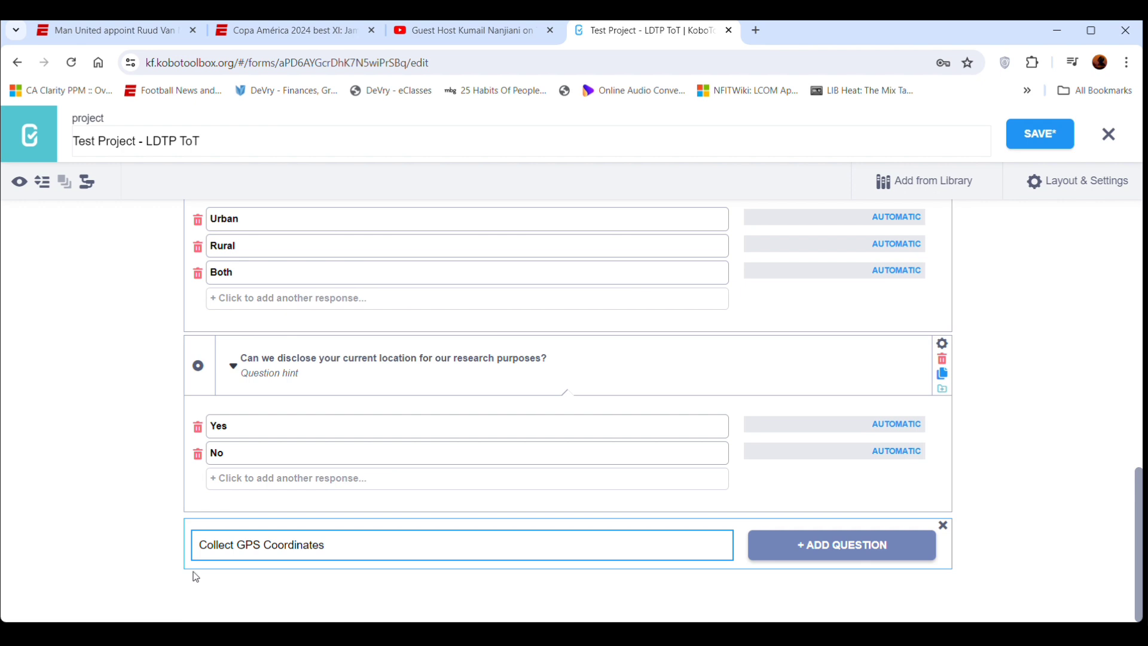
left_click(810, 544)
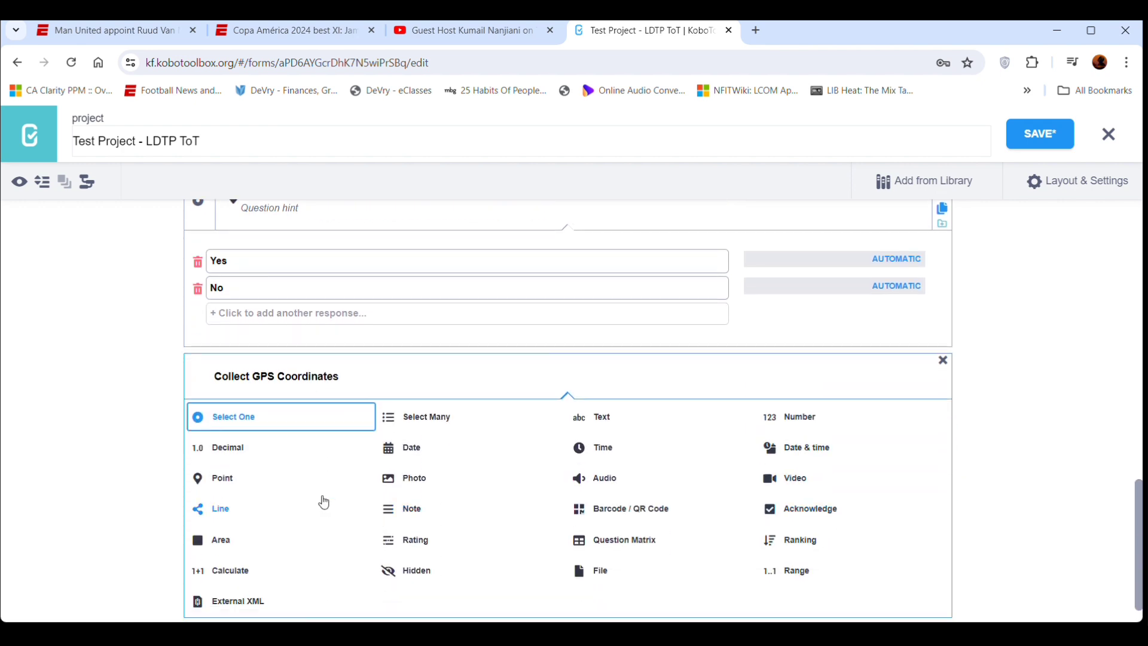
left_click(220, 481)
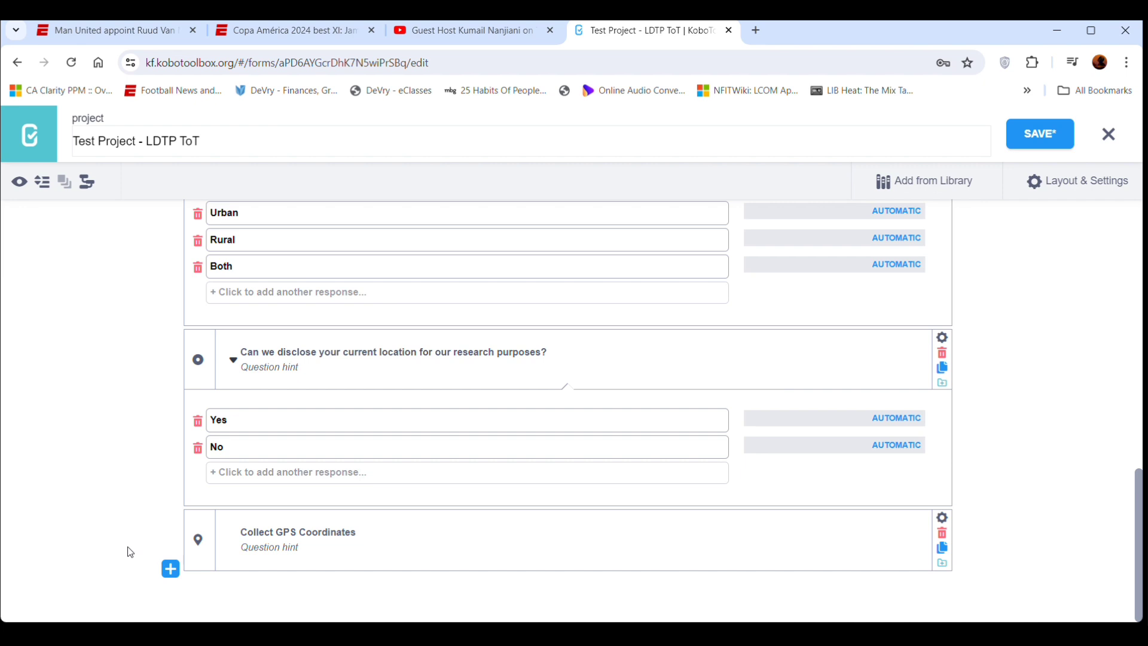
Step: Review the form's questions and response options, from the name question down to the GPS coordinates question
scroll(130, 552, "up", 4)
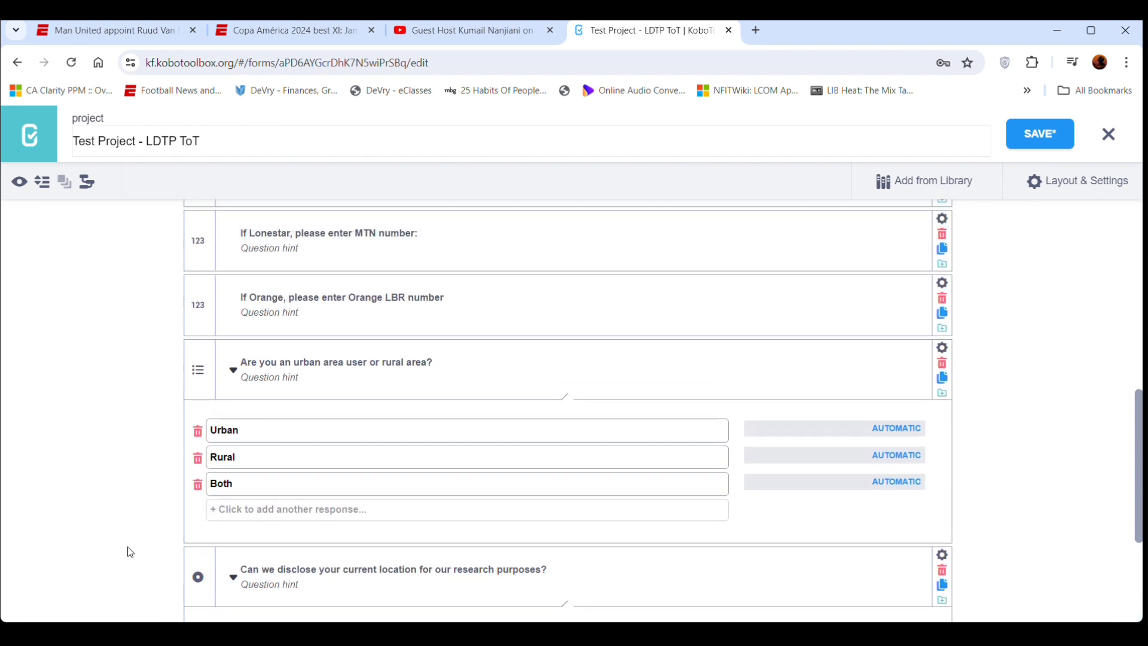
scroll(130, 552, "up", 9)
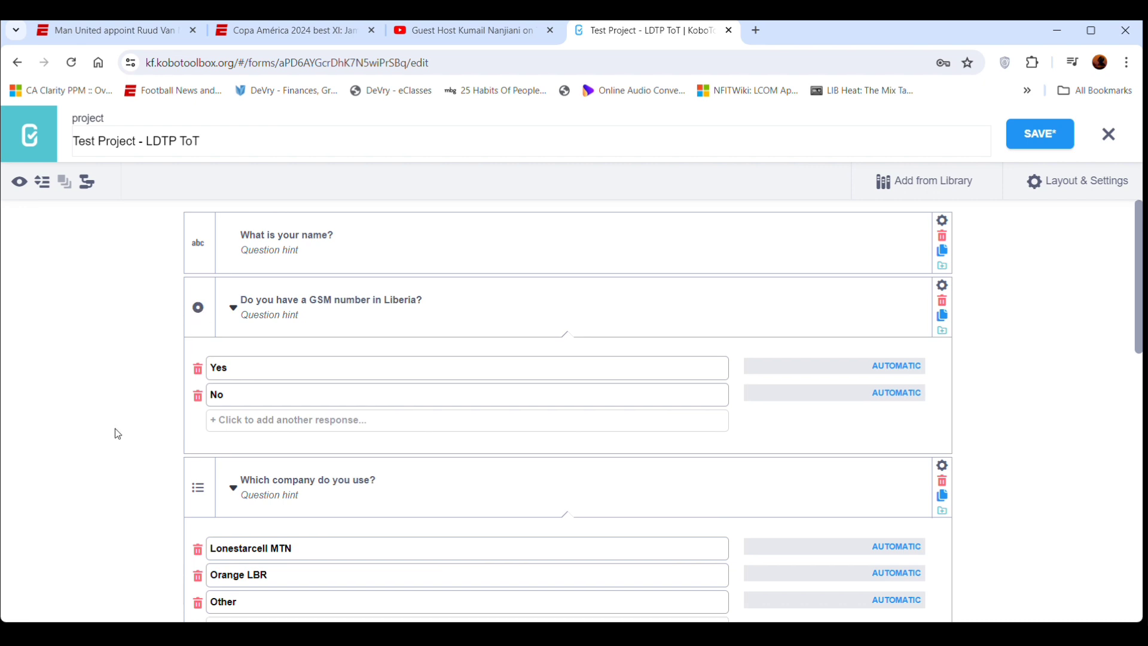
scroll(115, 428, "down", 3)
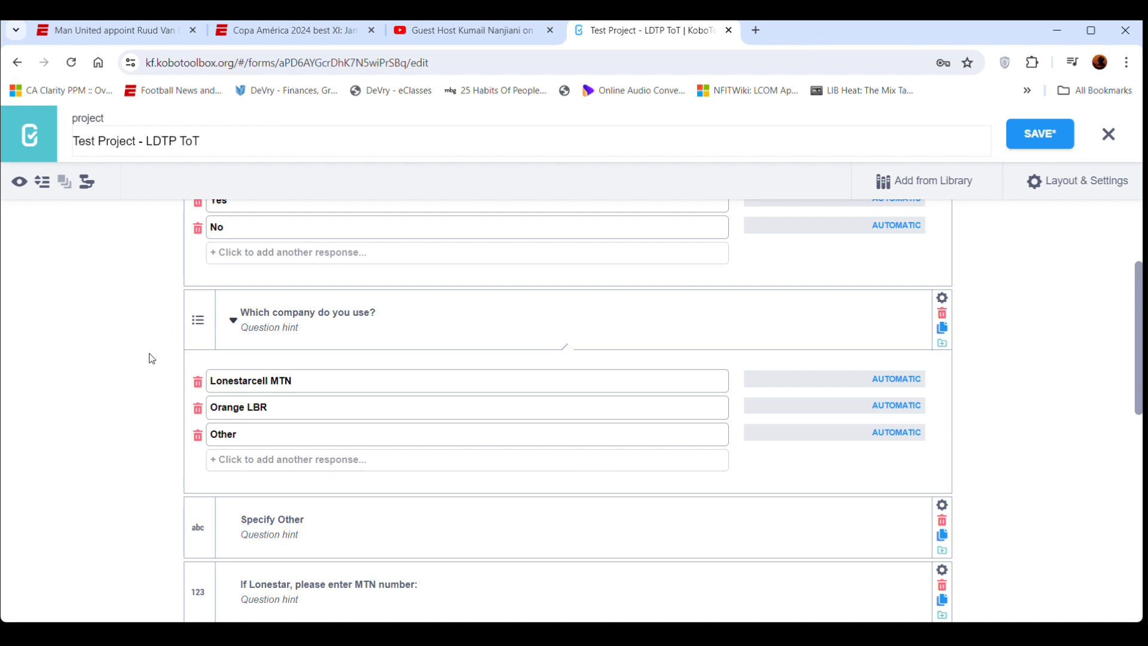
scroll(107, 472, "down", 3)
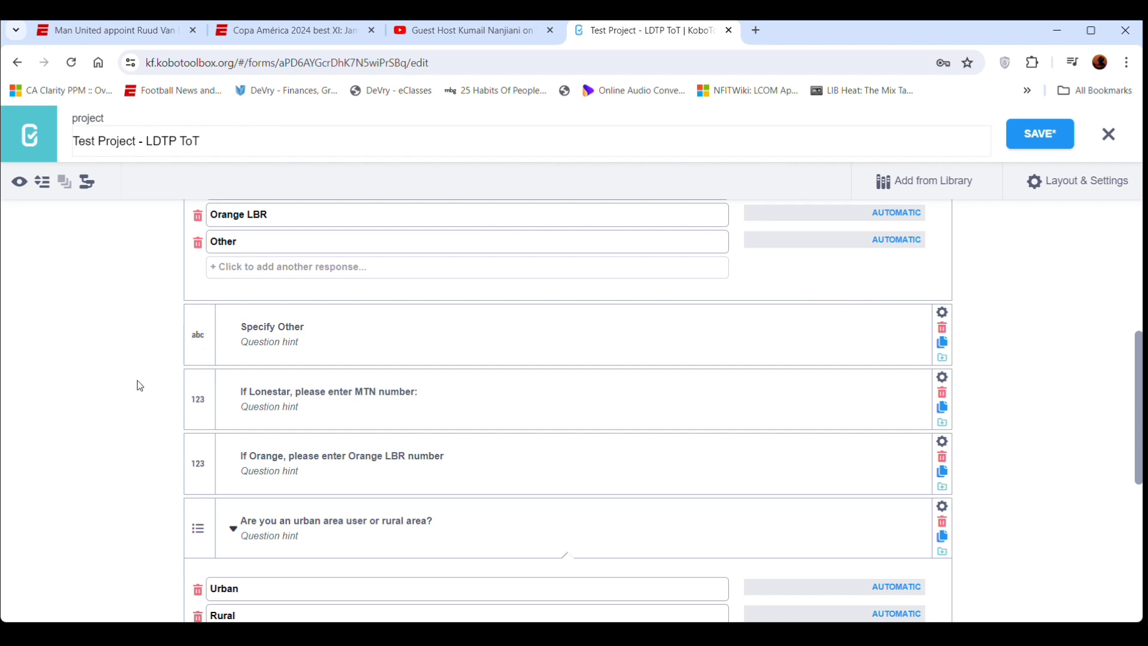
scroll(118, 500, "down", 1)
scroll(117, 499, "down", 6)
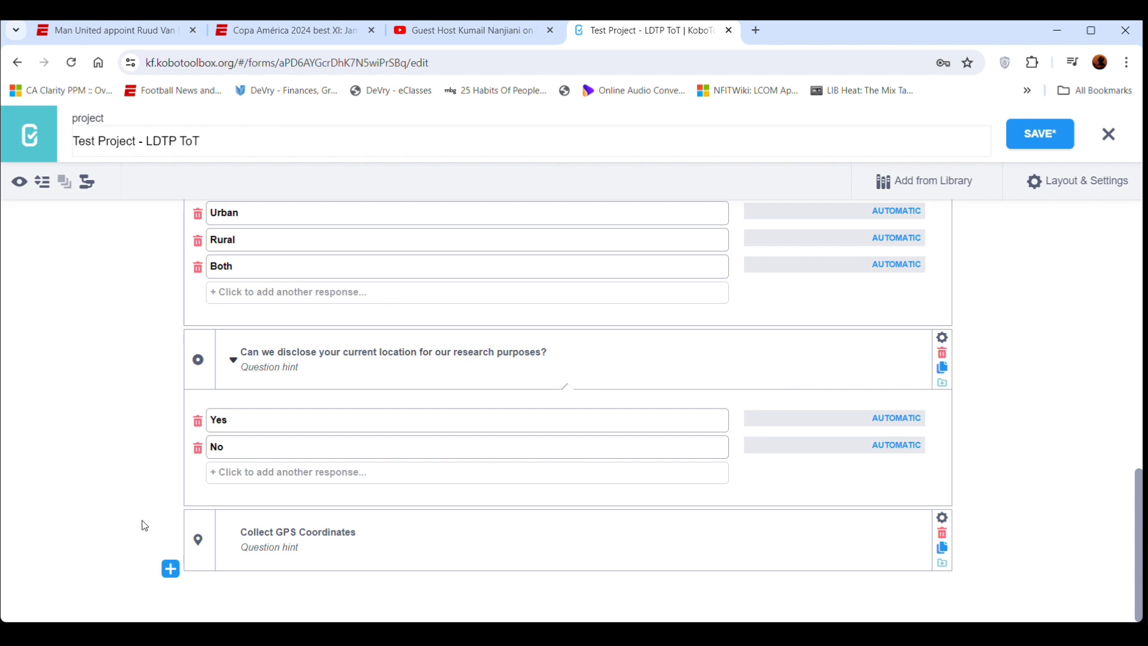
scroll(145, 526, "up", 1)
scroll(144, 525, "up", 6)
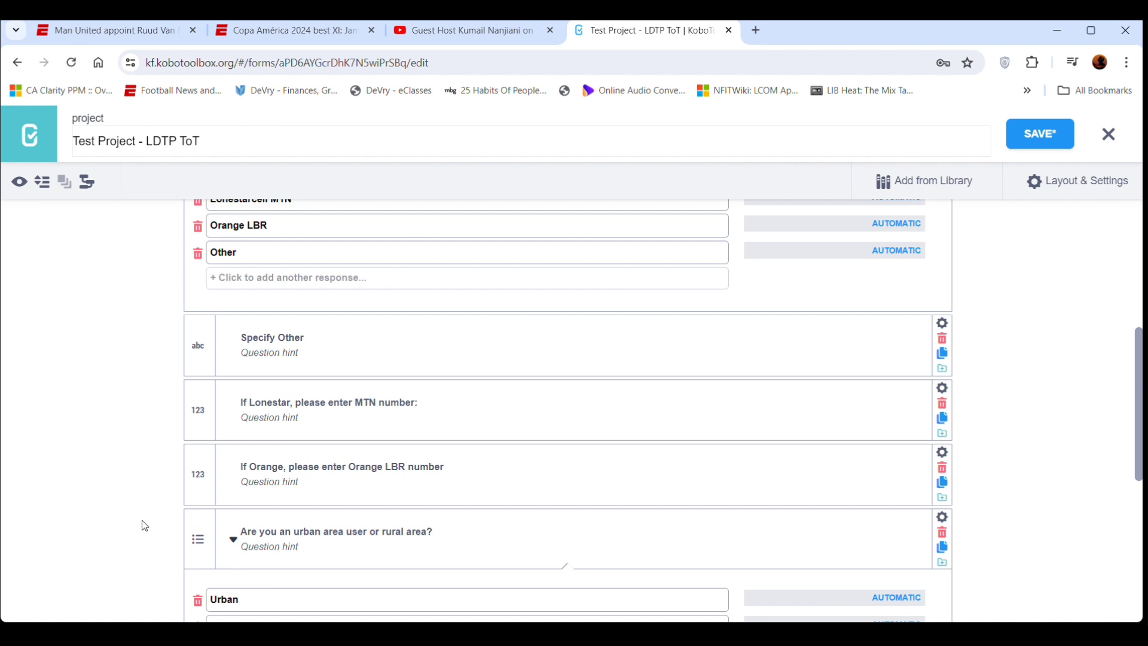
scroll(110, 475, "up", 6)
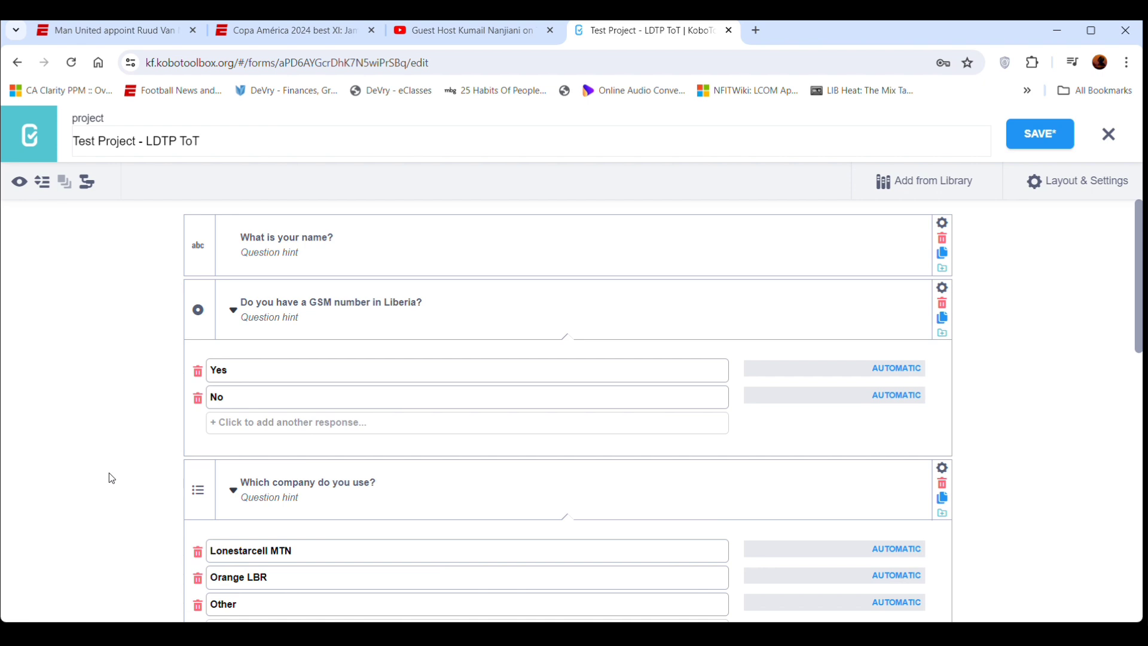
scroll(108, 472, "down", 1)
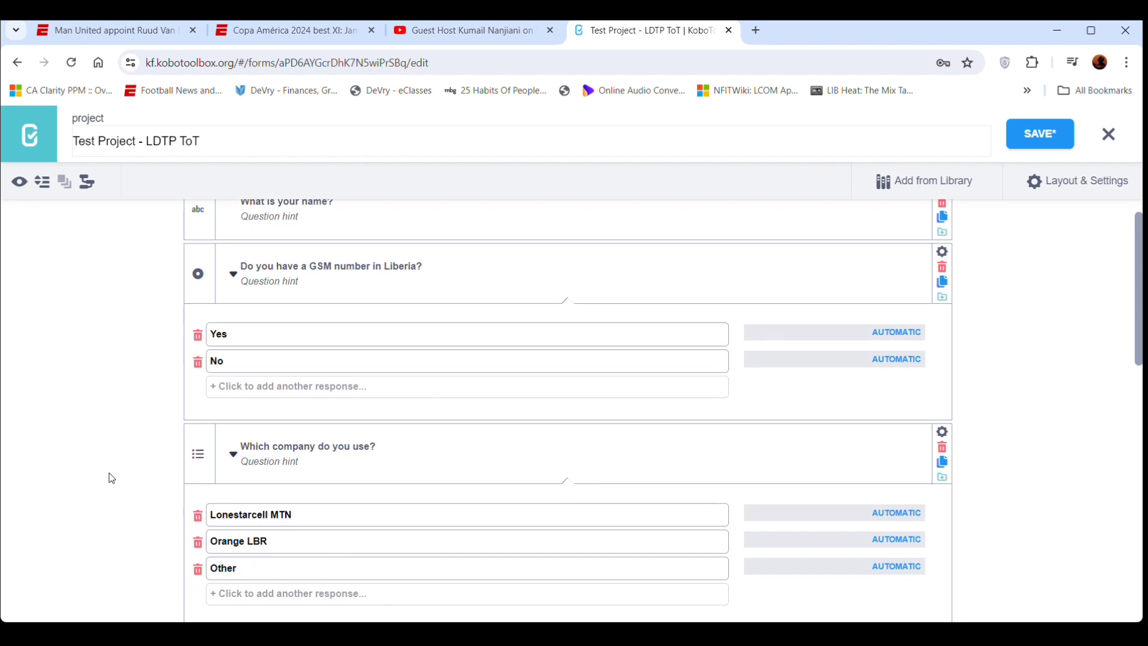
scroll(109, 472, "down", 1)
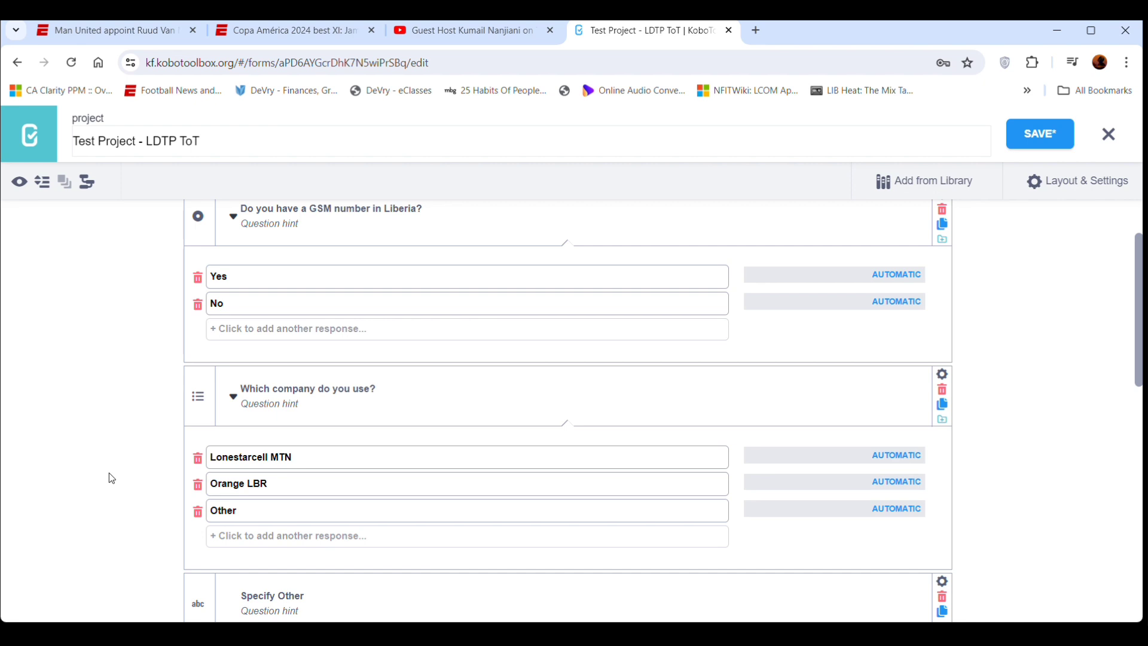
scroll(109, 477, "down", 1)
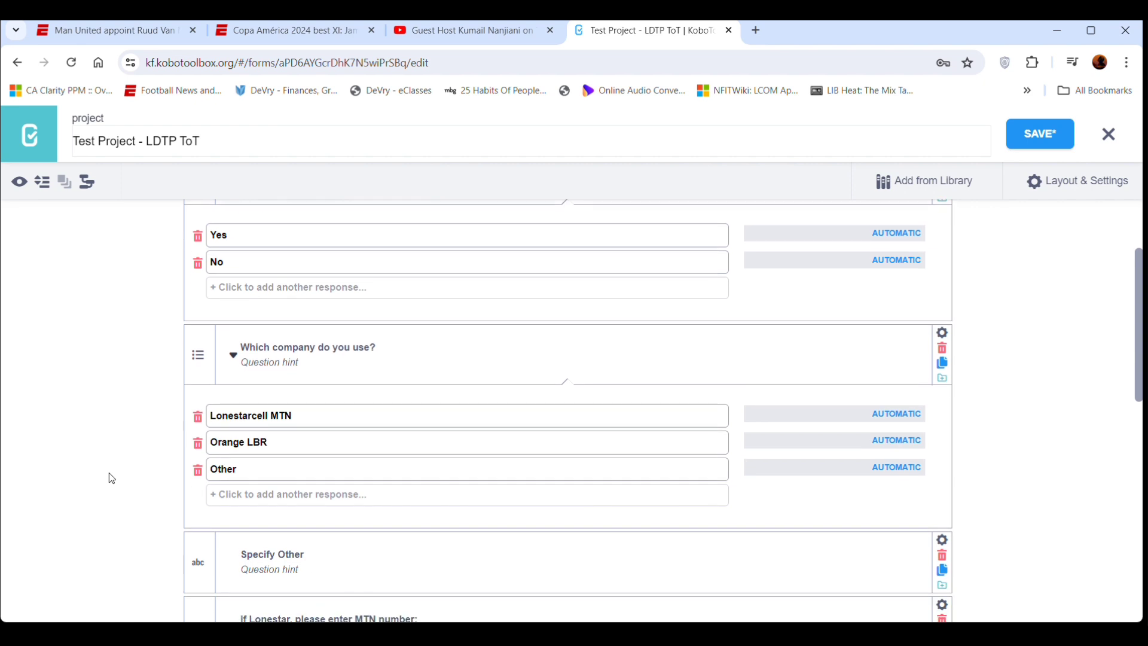
scroll(109, 473, "down", 2)
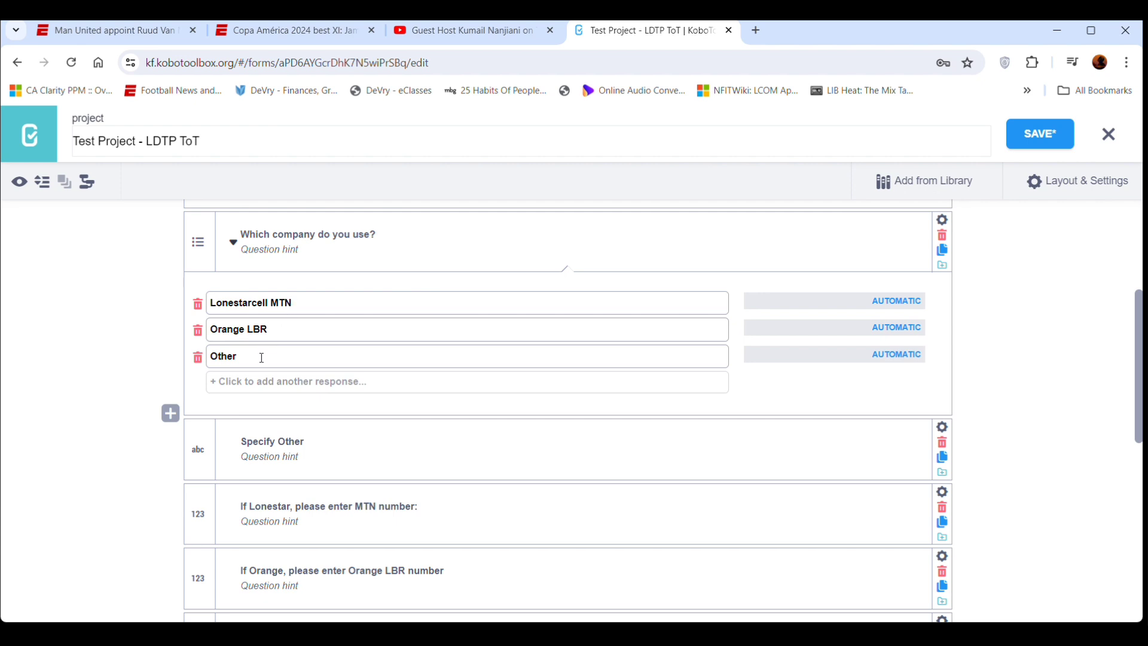
scroll(114, 465, "down", 1)
scroll(114, 468, "down", 2)
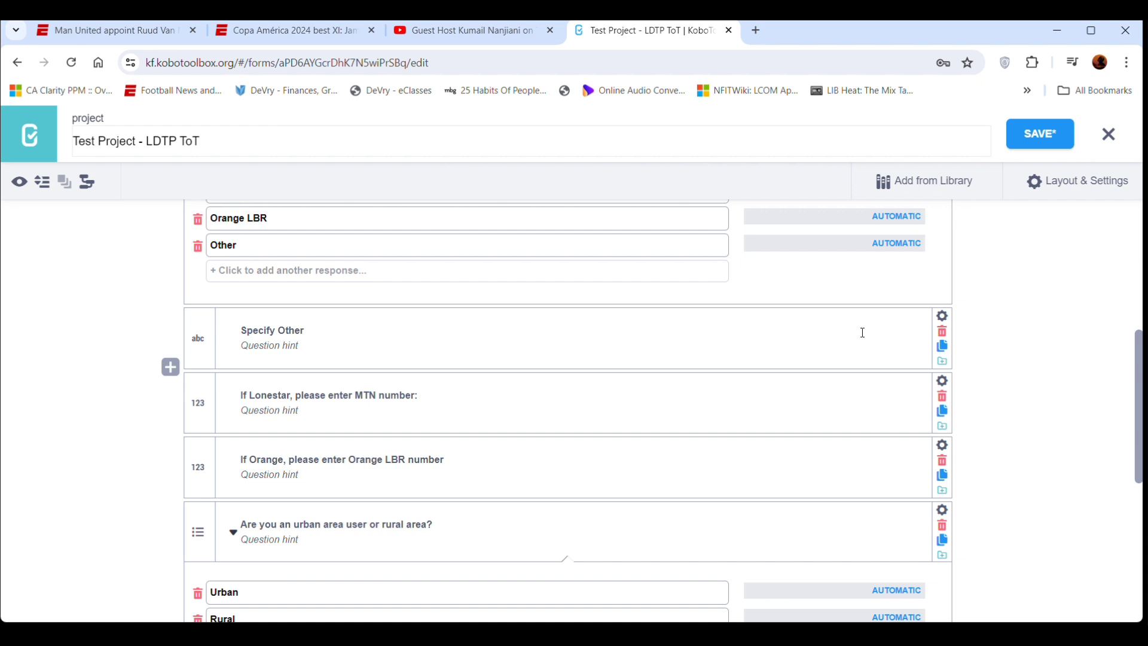
scroll(858, 333, "up", 1)
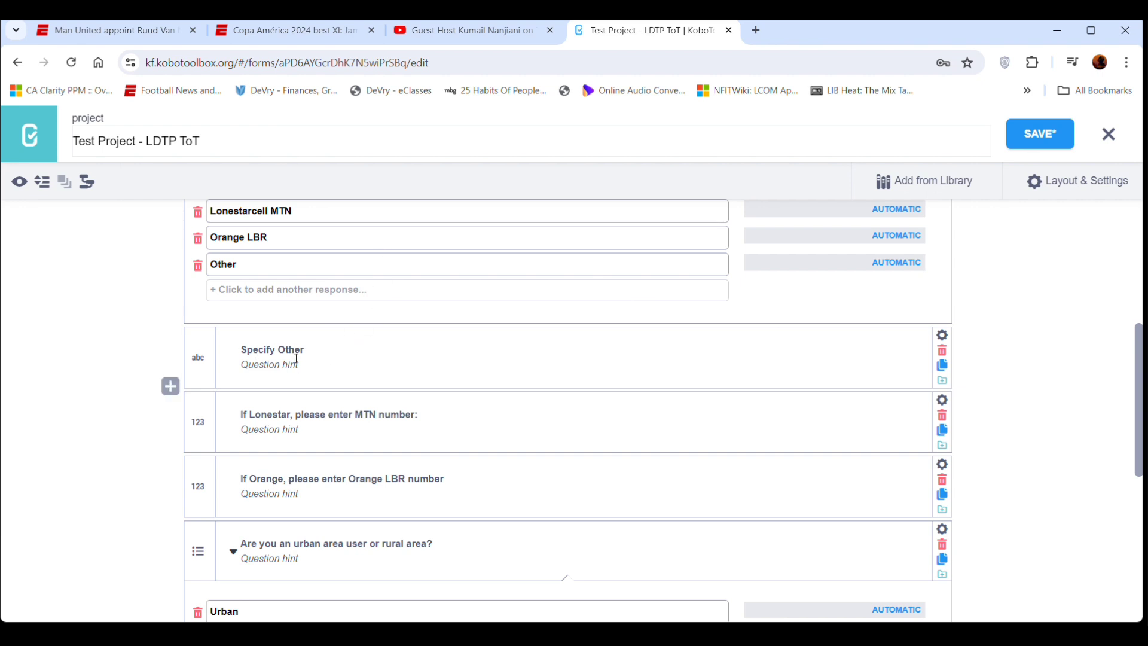
Step: Save the form and open its preview
left_click(1033, 139)
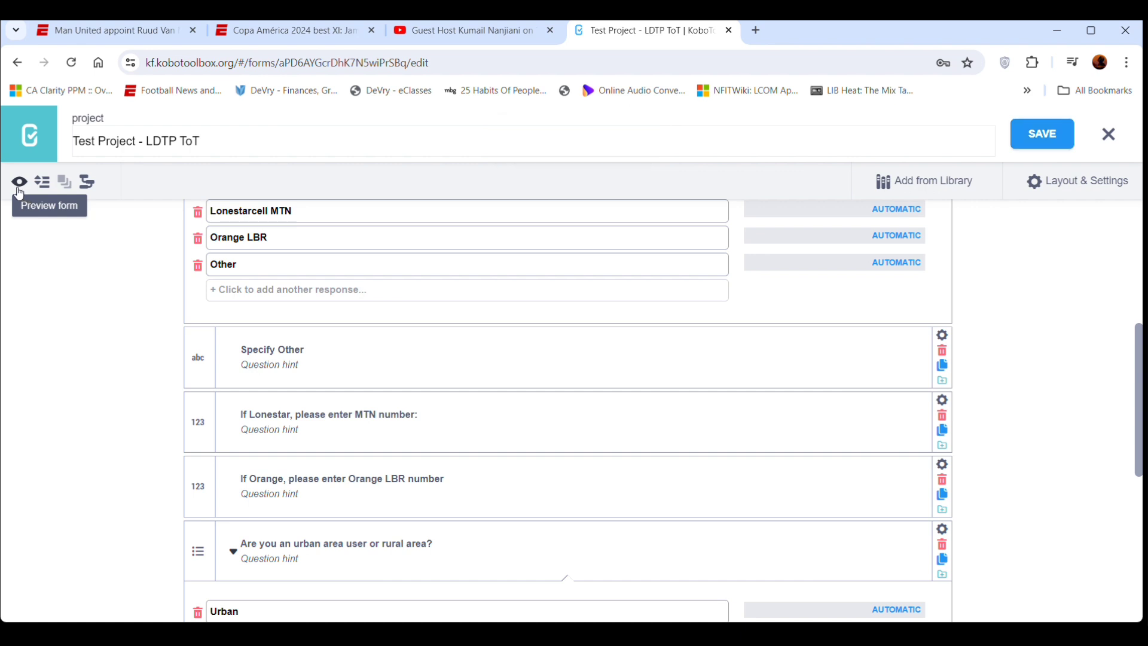
left_click(18, 189)
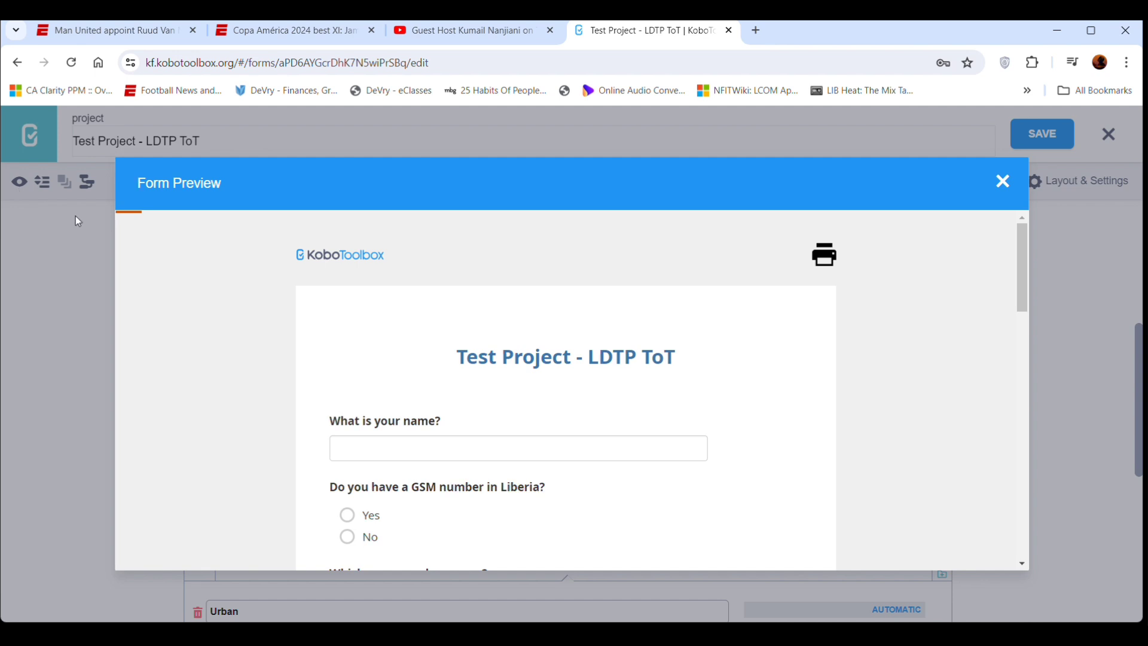
Step: In the form preview, enter a full name for the name question and answer the Liberia GSM number question with Yes
scroll(242, 382, "down", 2)
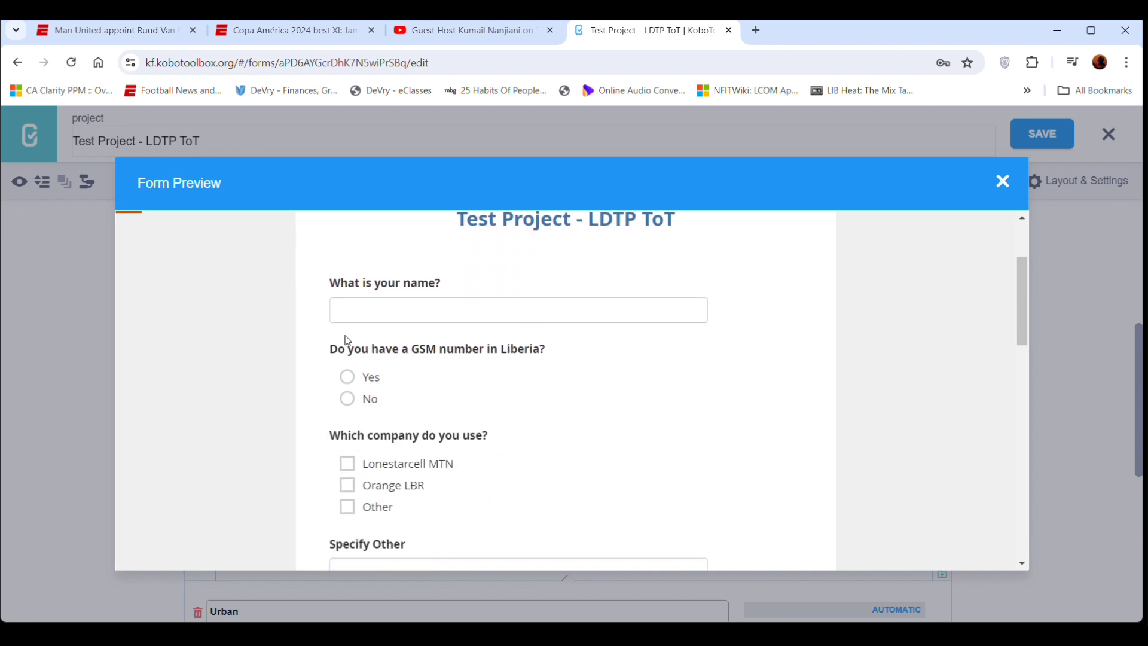
left_click(361, 320)
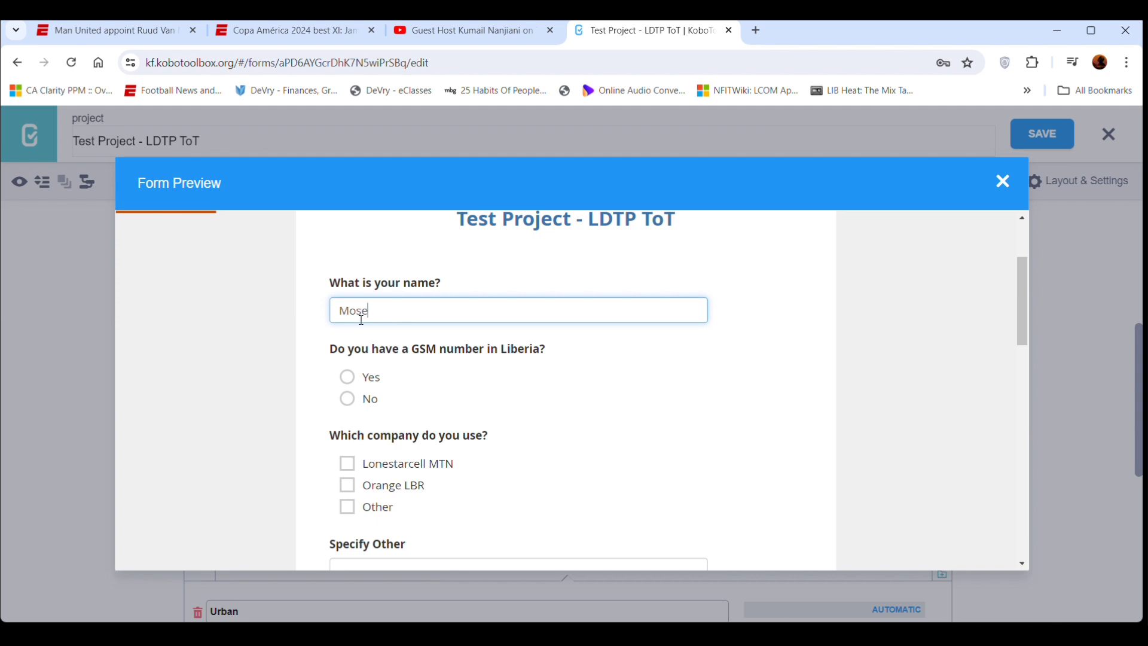
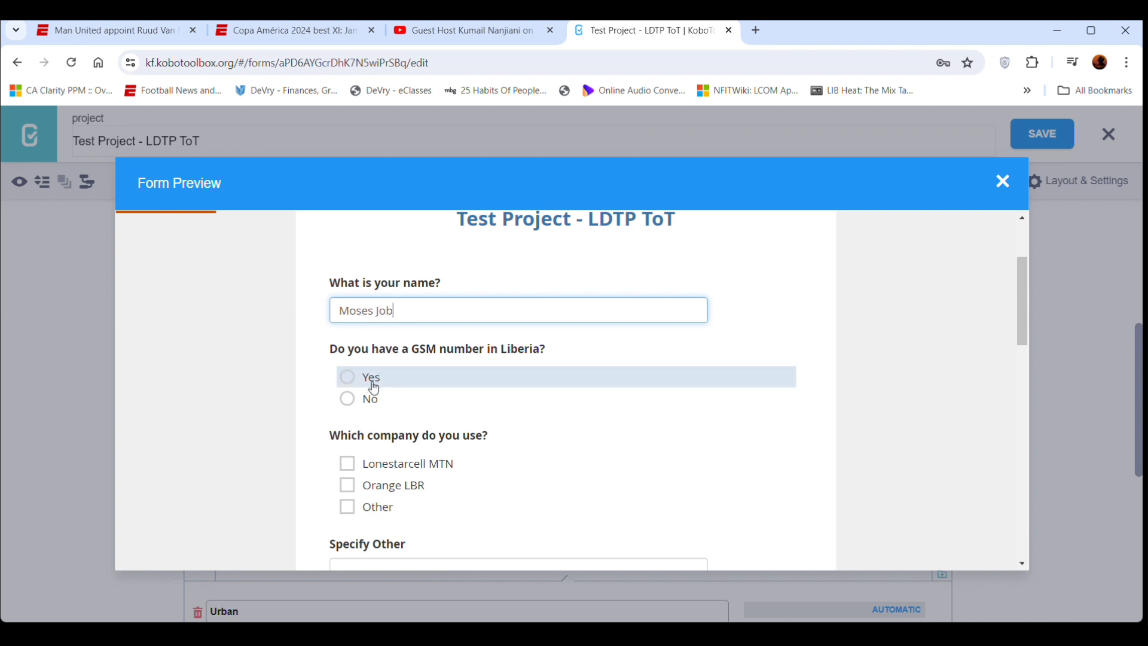
scroll(384, 371, "down", 1)
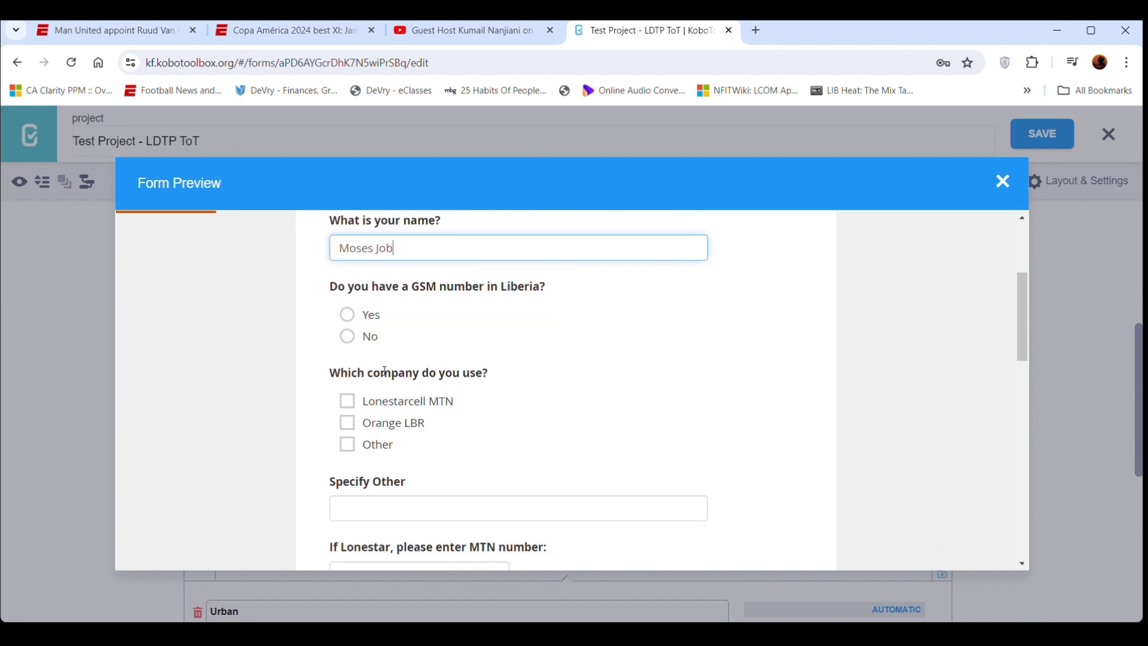
scroll(385, 371, "down", 1)
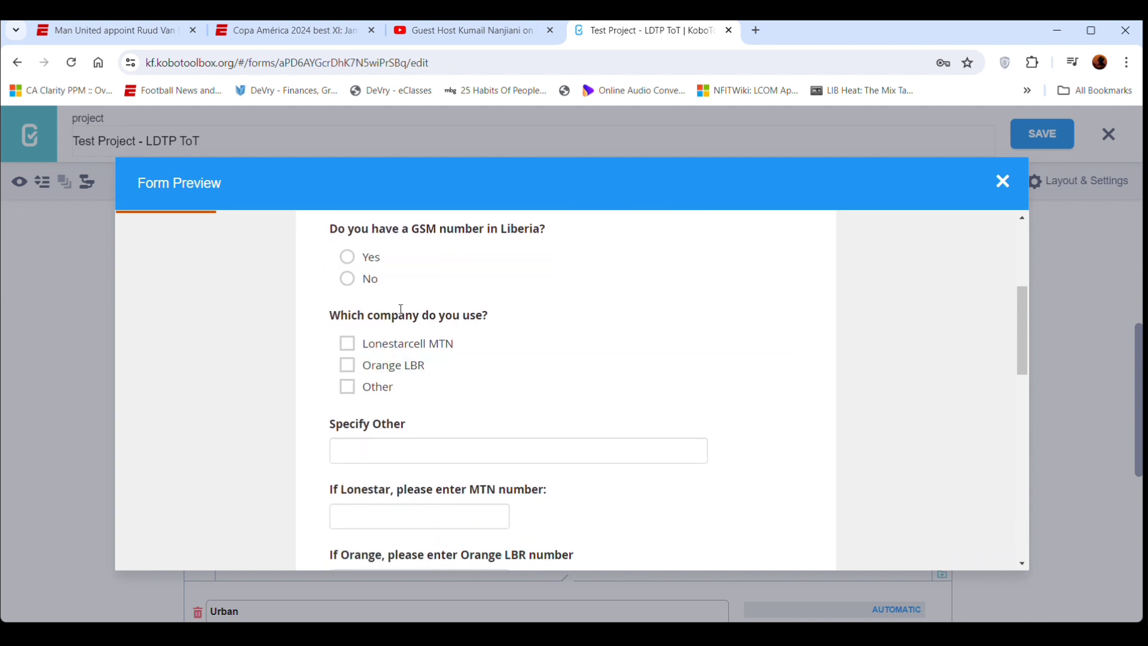
left_click(370, 285)
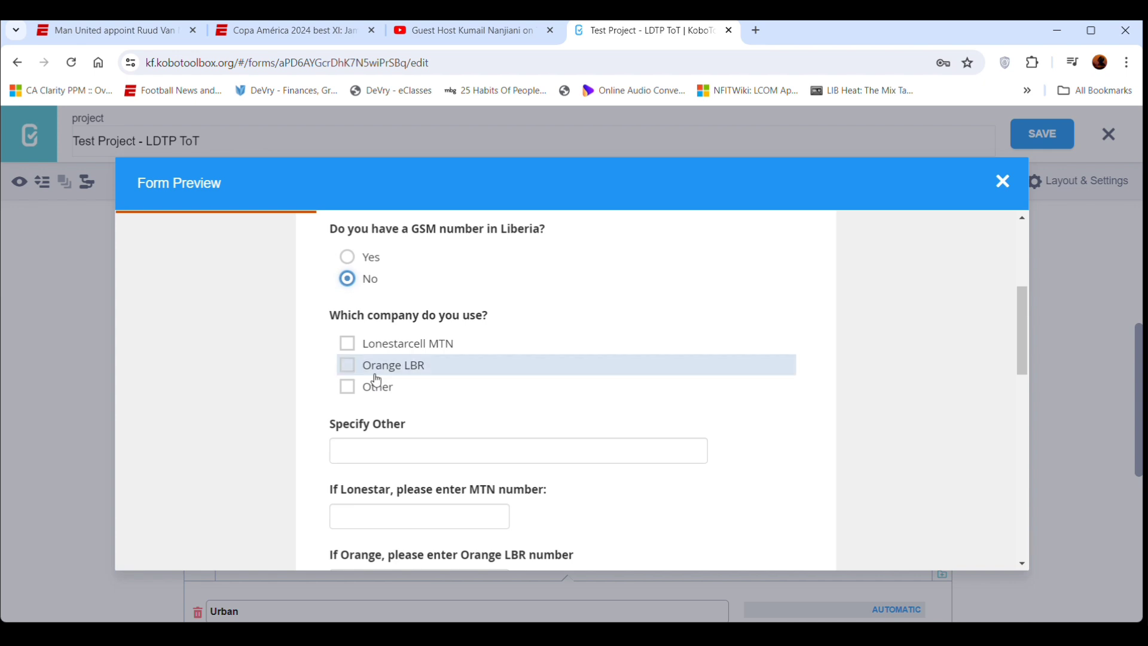
left_click(351, 262)
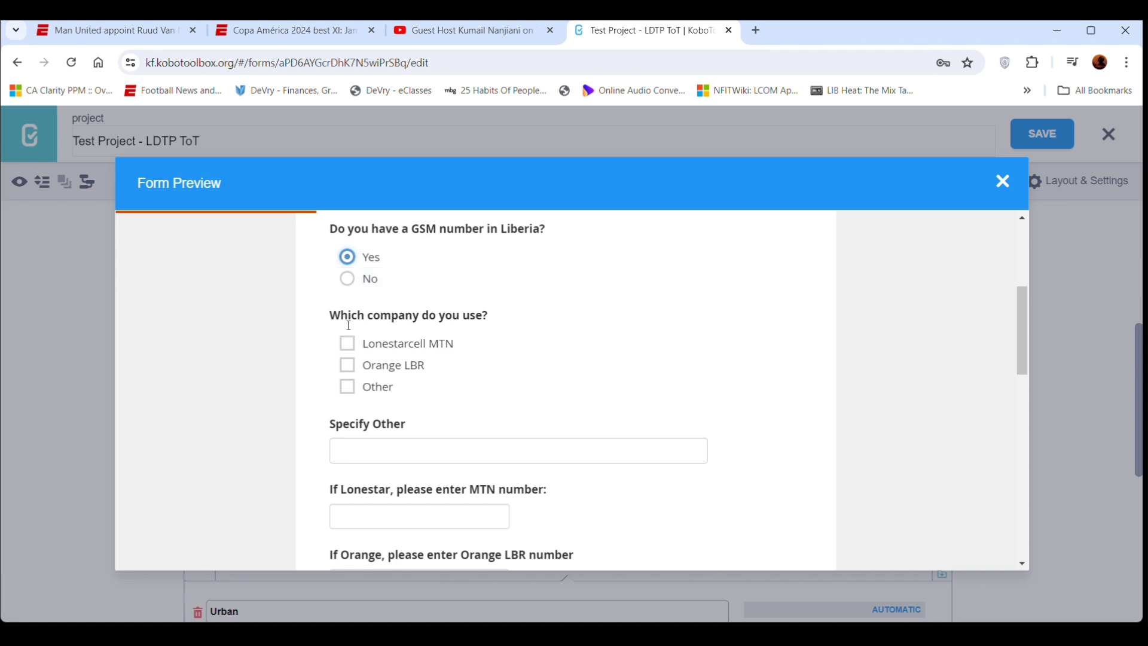
Step: Select both Lonestarcell MTN and Orange LBR for the question on which company is used
left_click(349, 351)
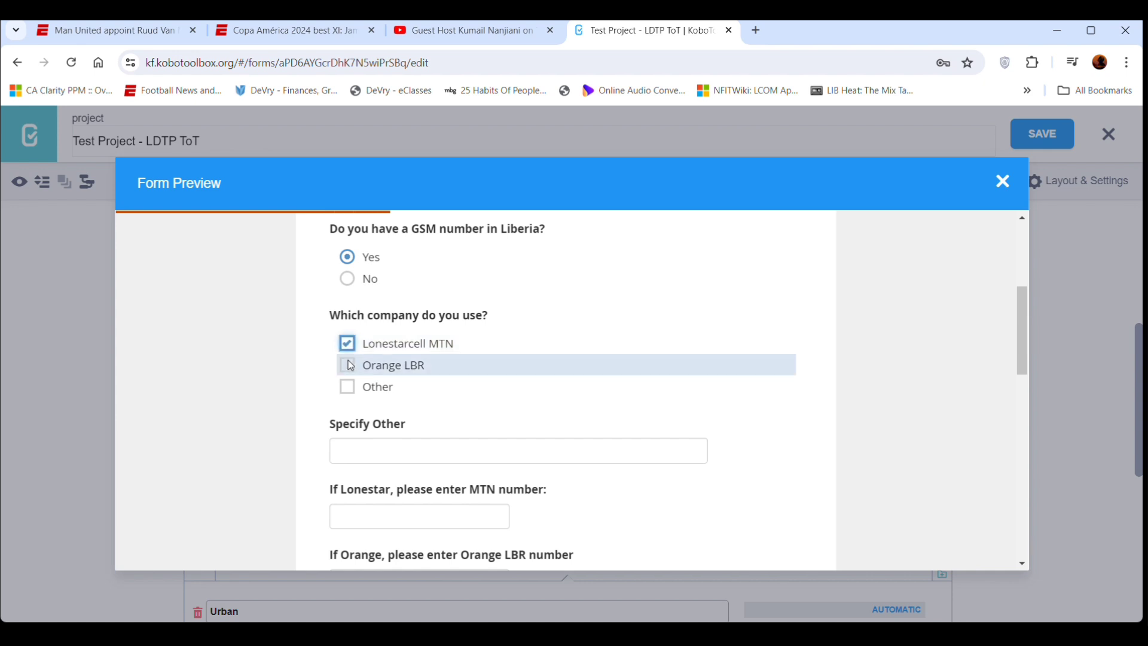
left_click(352, 371)
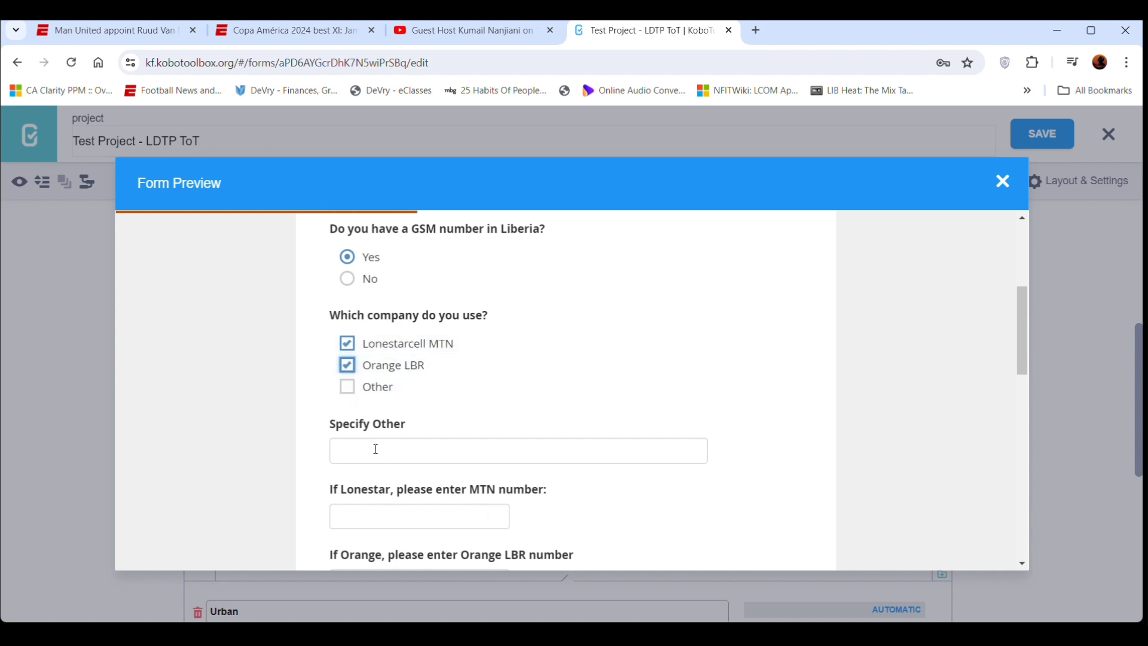
scroll(375, 449, "down", 2)
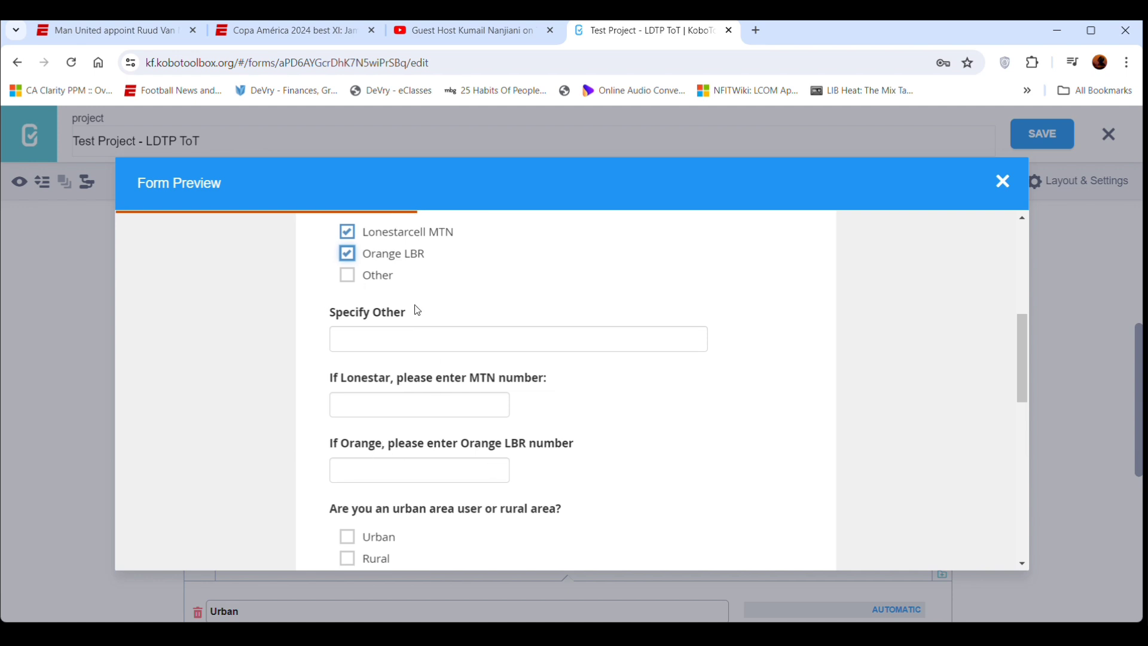
Step: Try entering a phone number in the Orange LBR number question while only Lonestarcell MTN is selected as the company
scroll(396, 259, "up", 1)
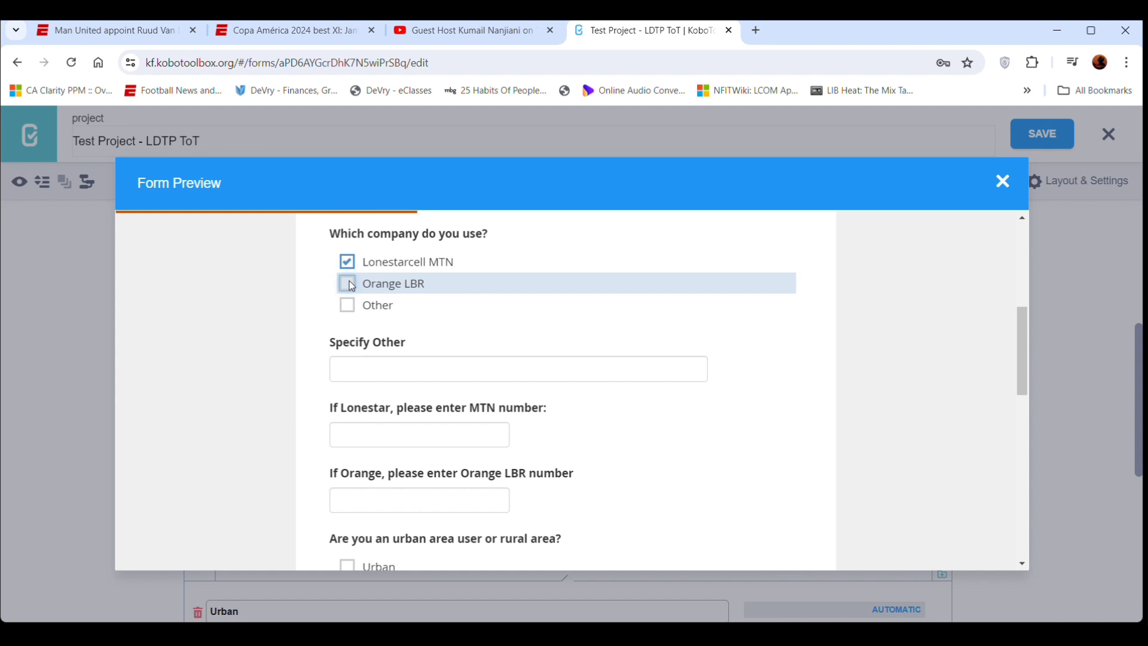
left_click(352, 504)
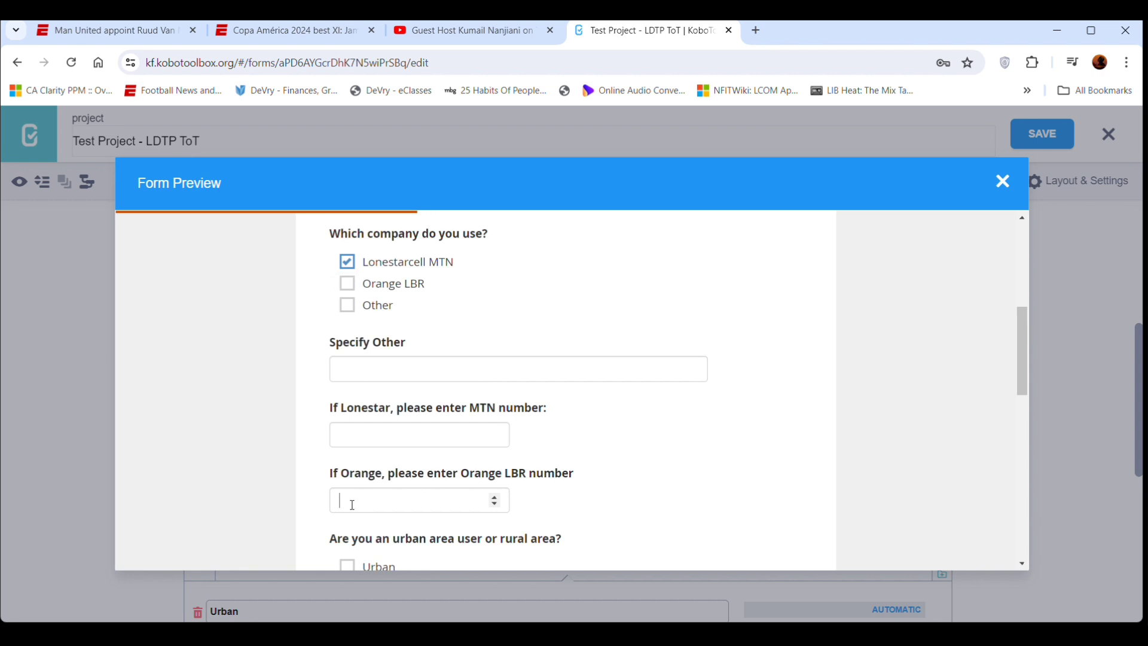
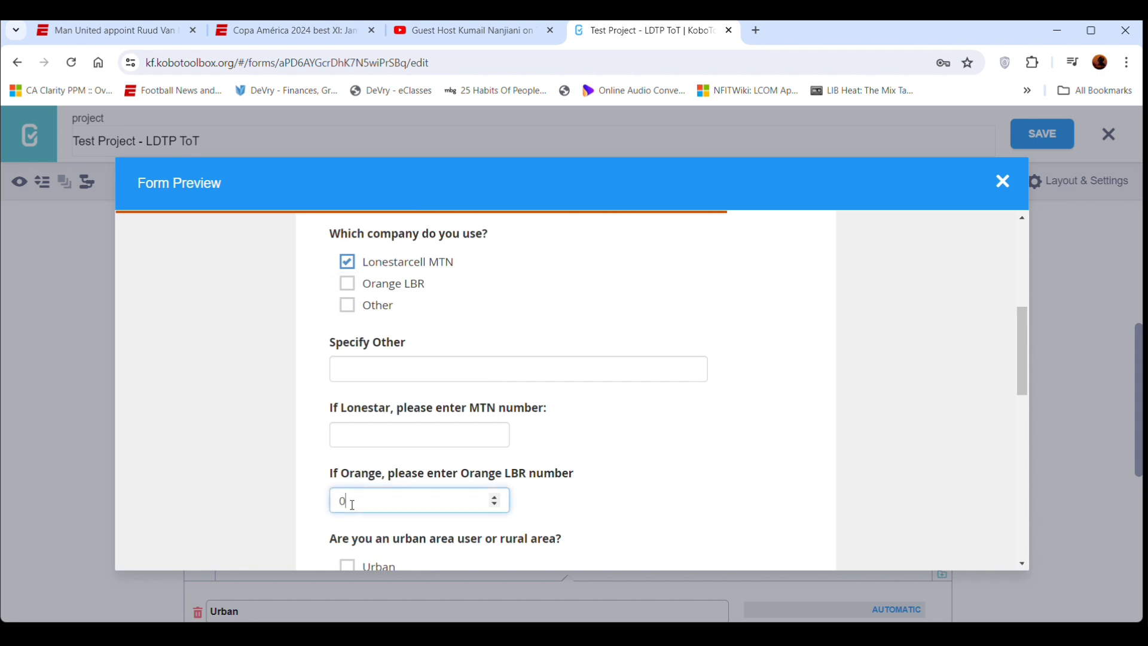
double_click(411, 500)
key("BackSpace")
left_click(368, 434)
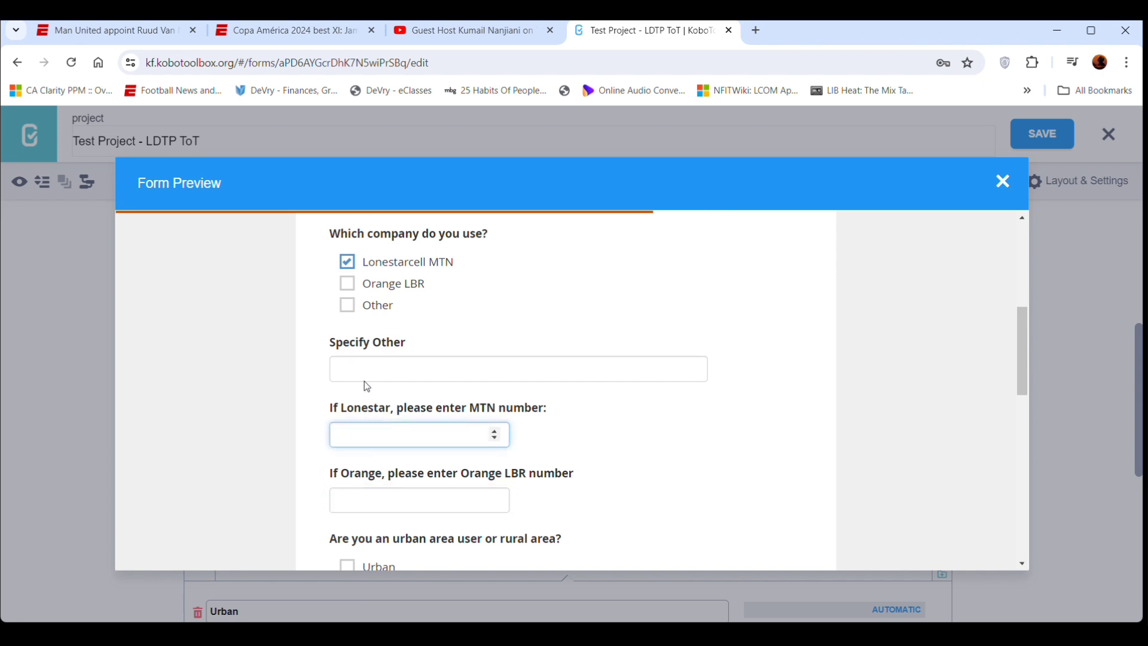
left_click(347, 283)
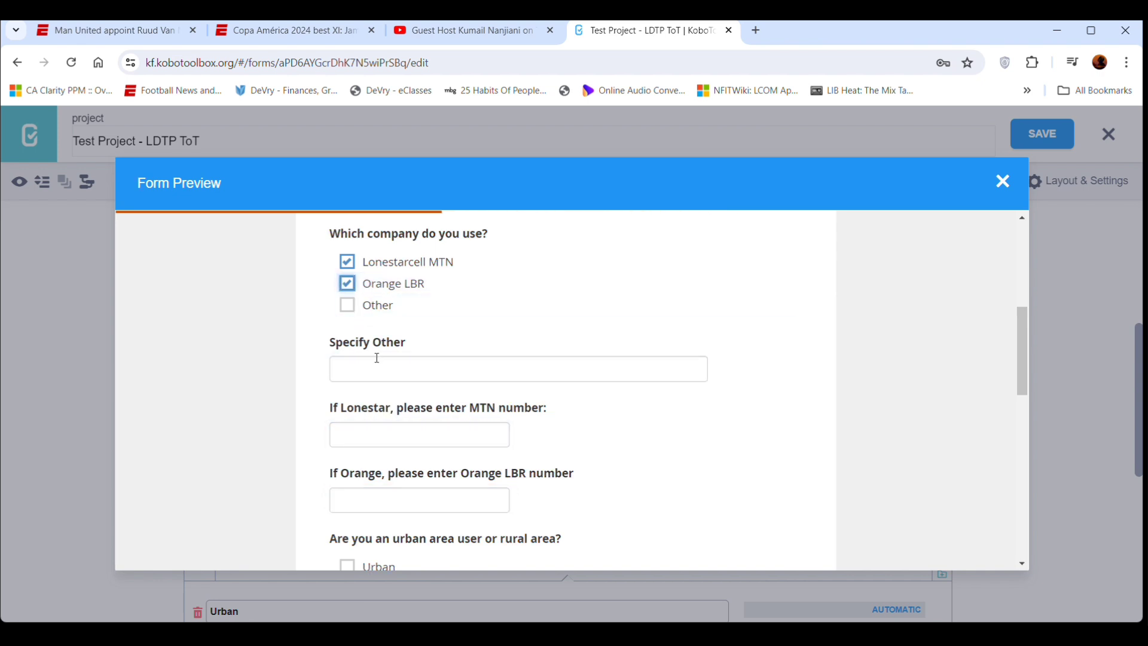
Step: Answer the urban or rural area question with Both and look over the location disclosure and GPS coordinates questions
scroll(371, 414, "down", 2)
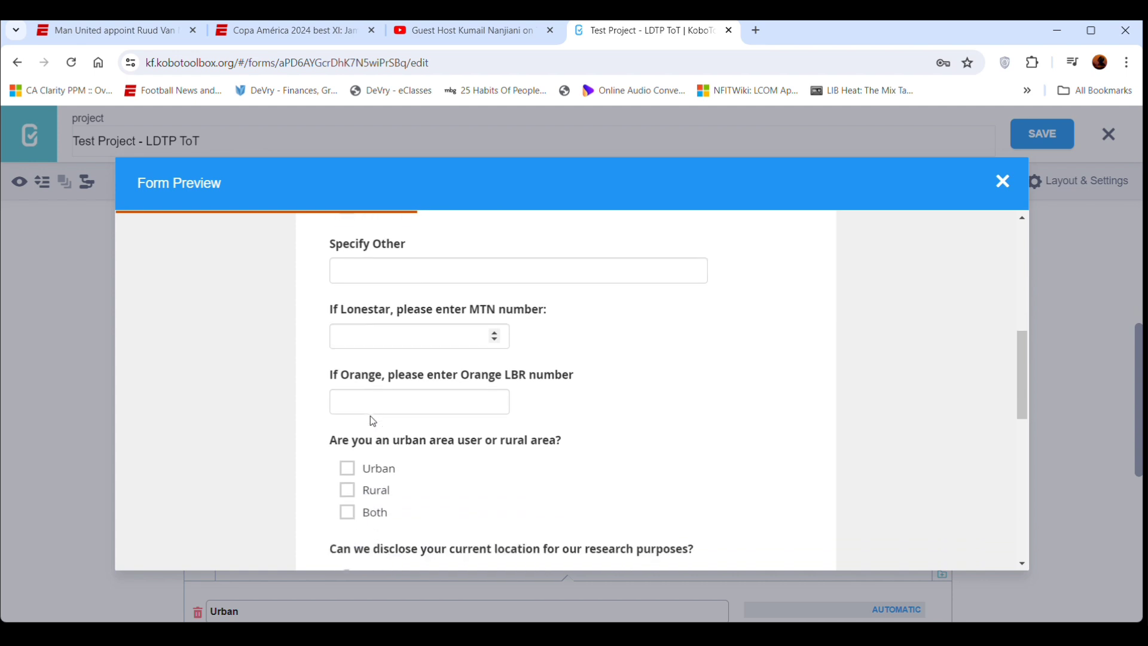
scroll(371, 415, "down", 2)
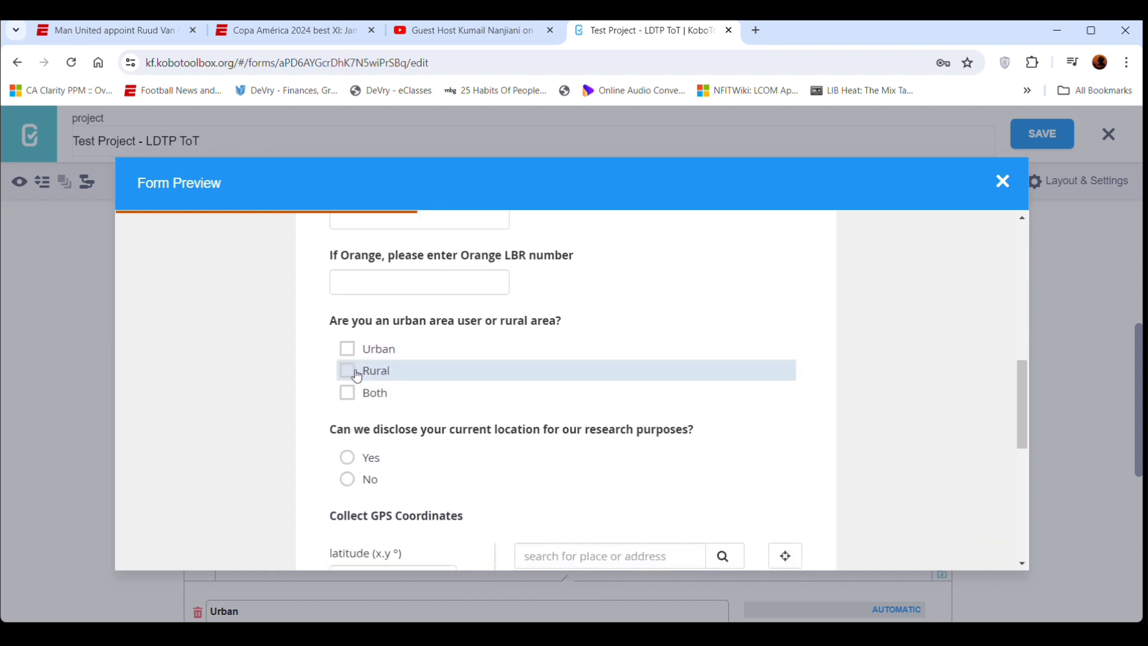
left_click(347, 392)
scroll(351, 396, "down", 1)
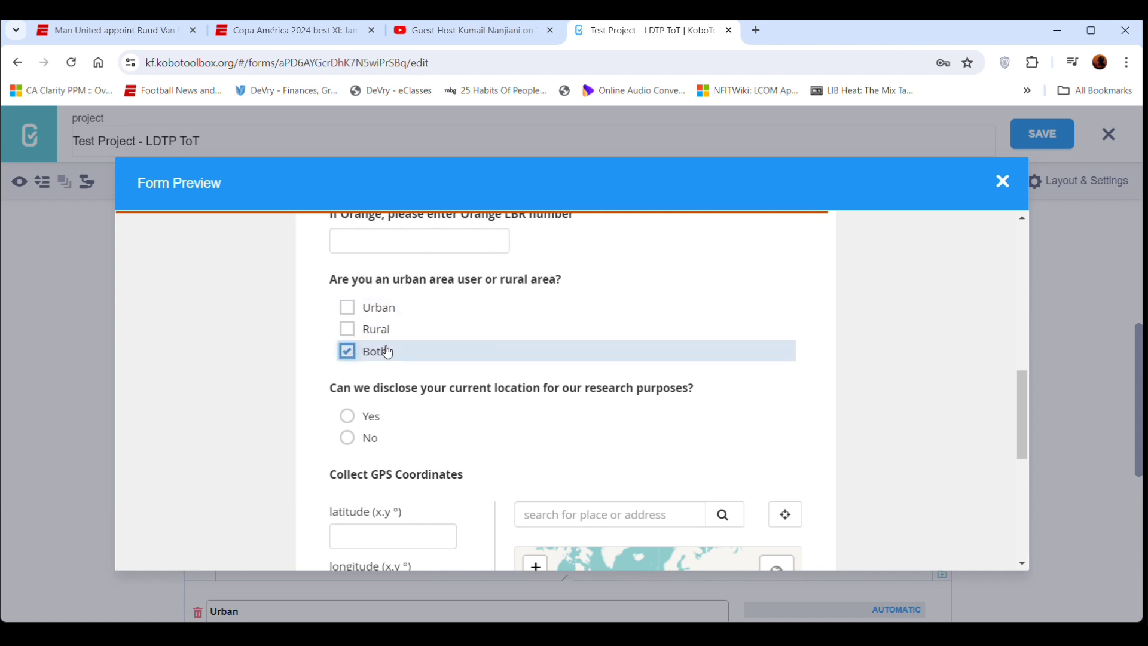
scroll(387, 353, "down", 2)
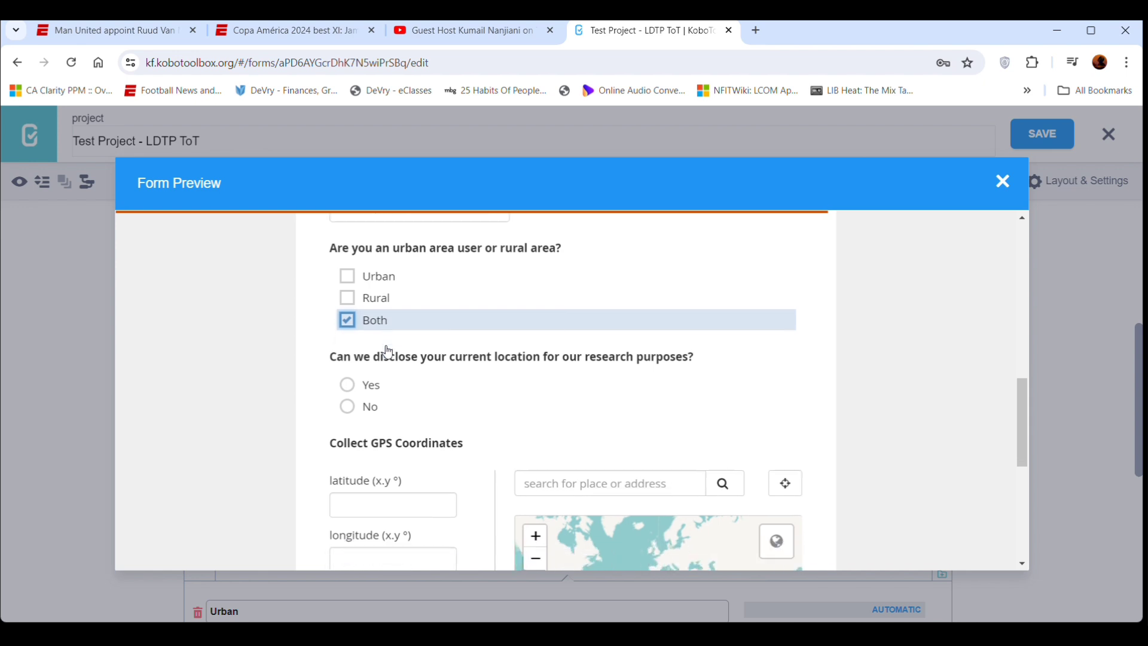
scroll(387, 353, "down", 2)
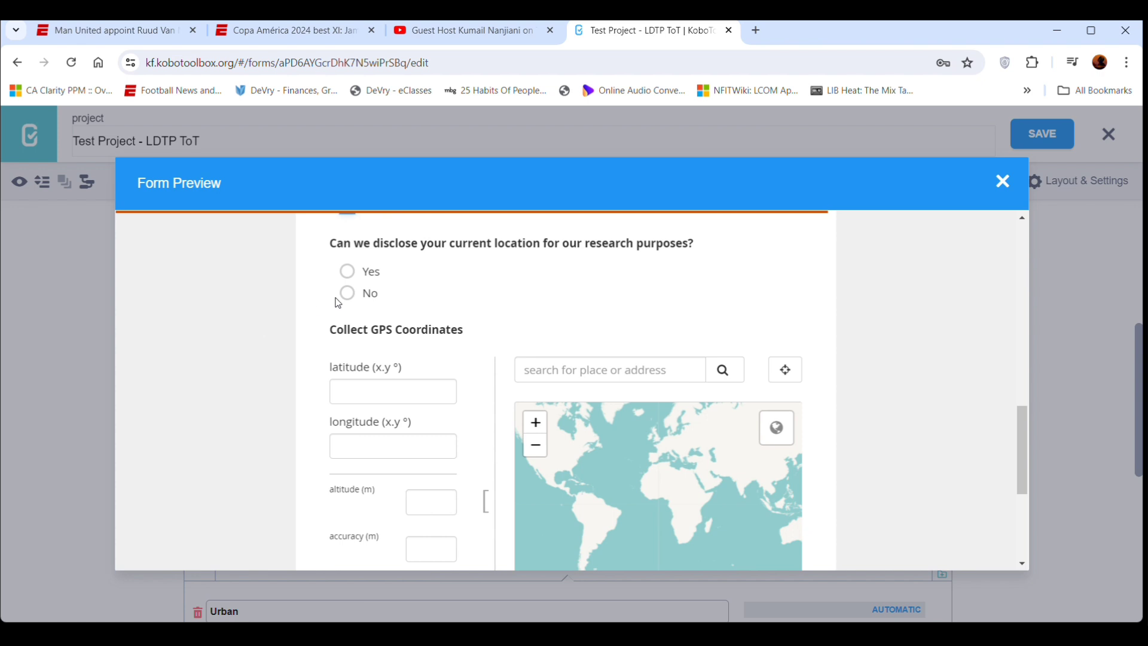
Step: Test both No and Yes for the location disclosure question, leaving it on Yes, review the form, and close the form preview
left_click(359, 296)
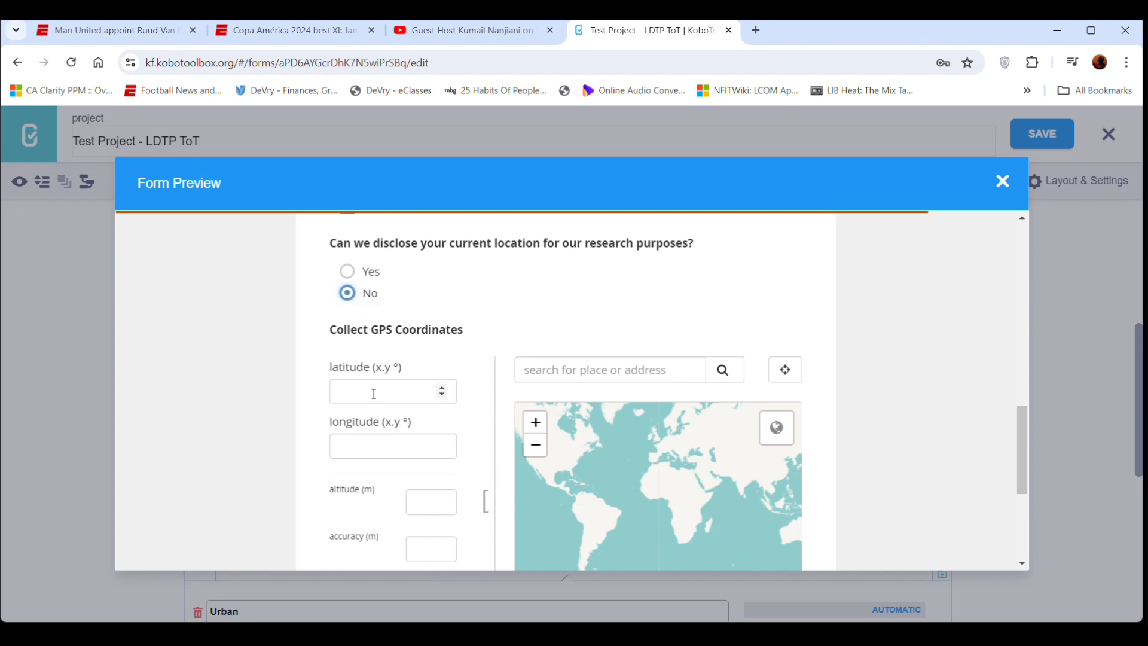
left_click(359, 271)
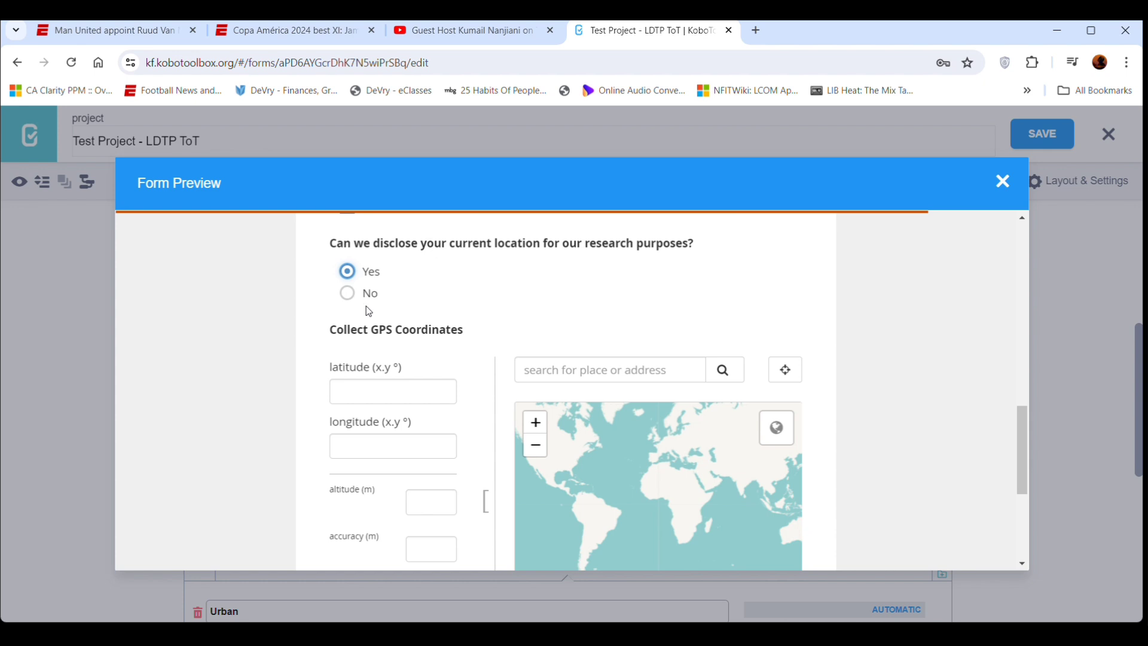
scroll(419, 409, "down", 5)
scroll(418, 409, "up", 5)
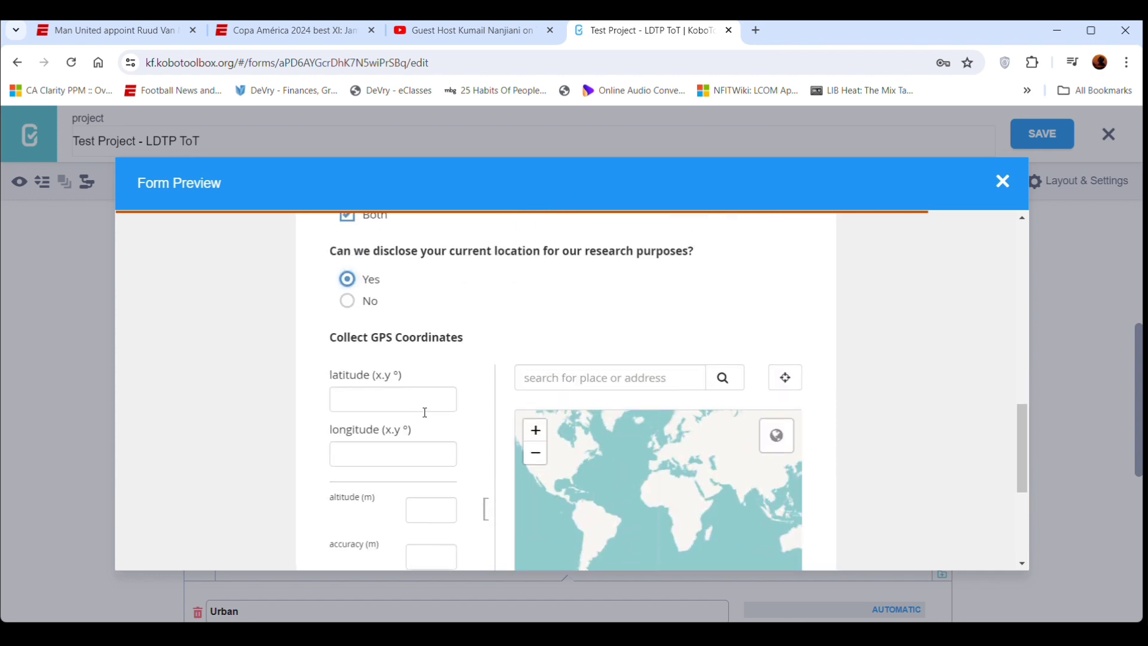
scroll(425, 412, "up", 2)
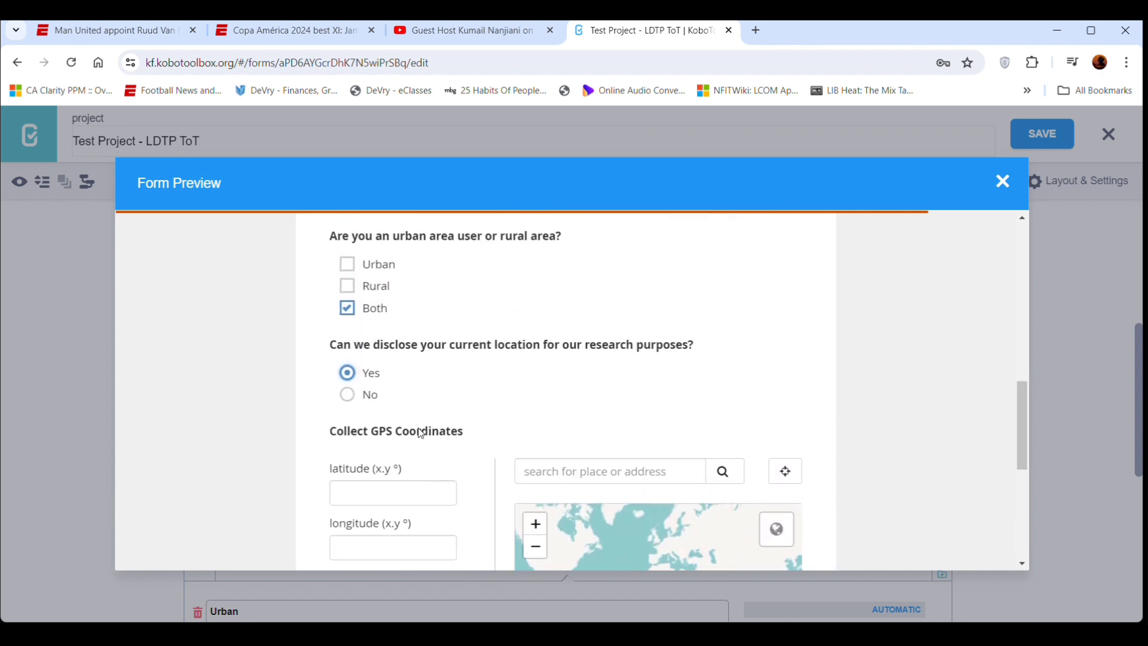
scroll(448, 421, "up", 10)
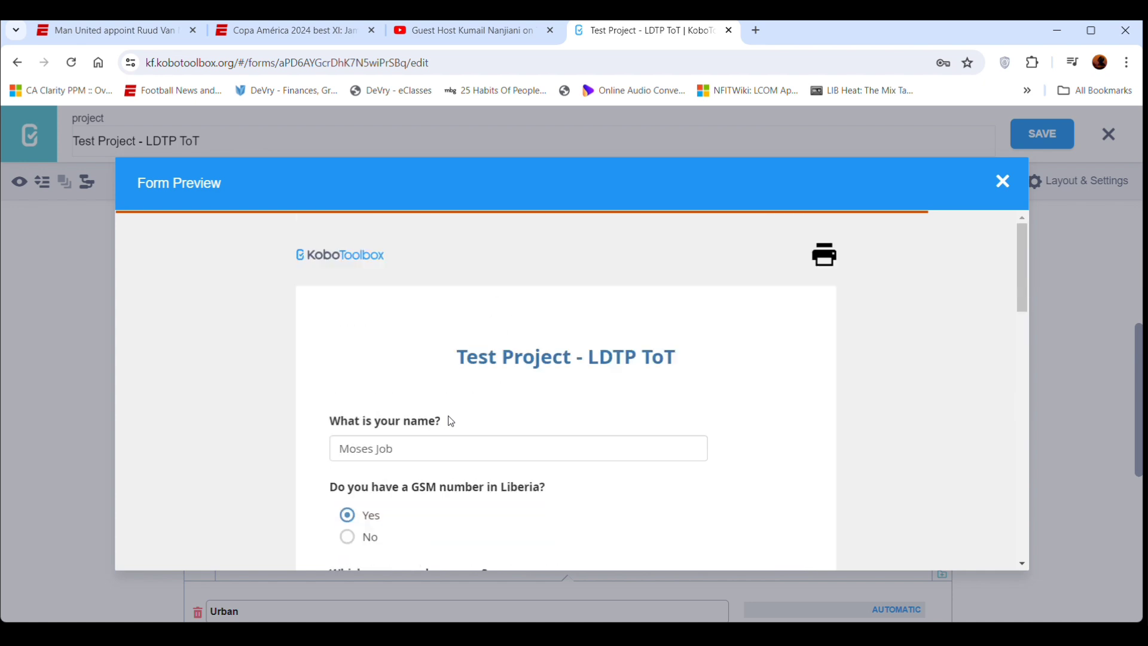
left_click(1003, 182)
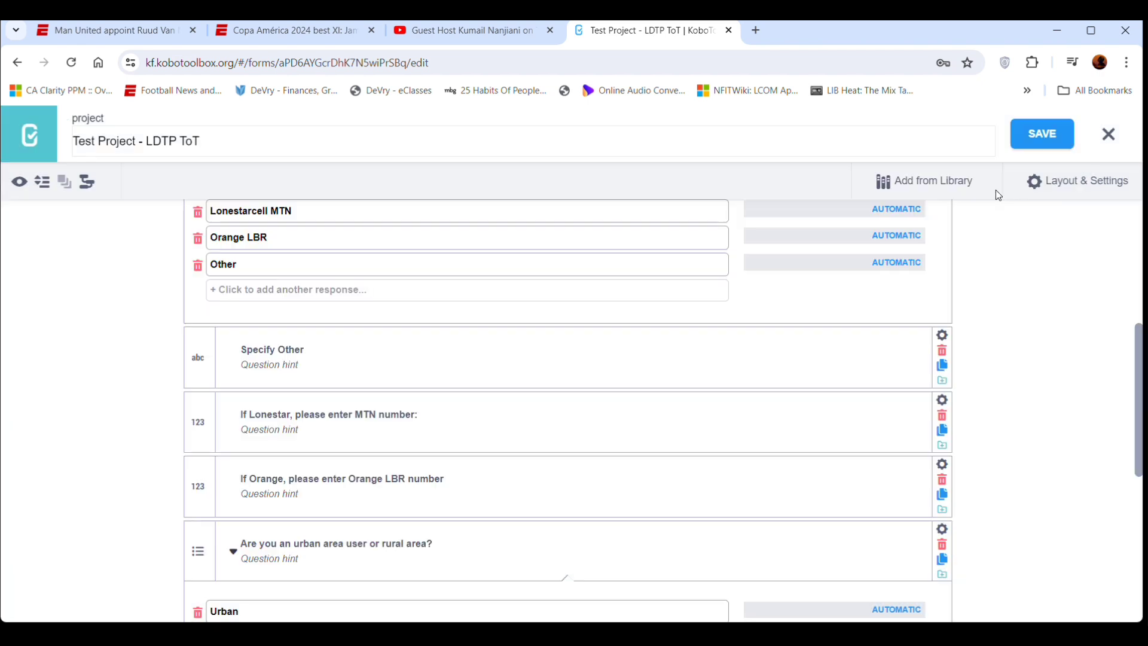
Step: Reword the company question to "Which GSM company do you use?"
scroll(84, 364, "up", 1)
scroll(83, 364, "up", 5)
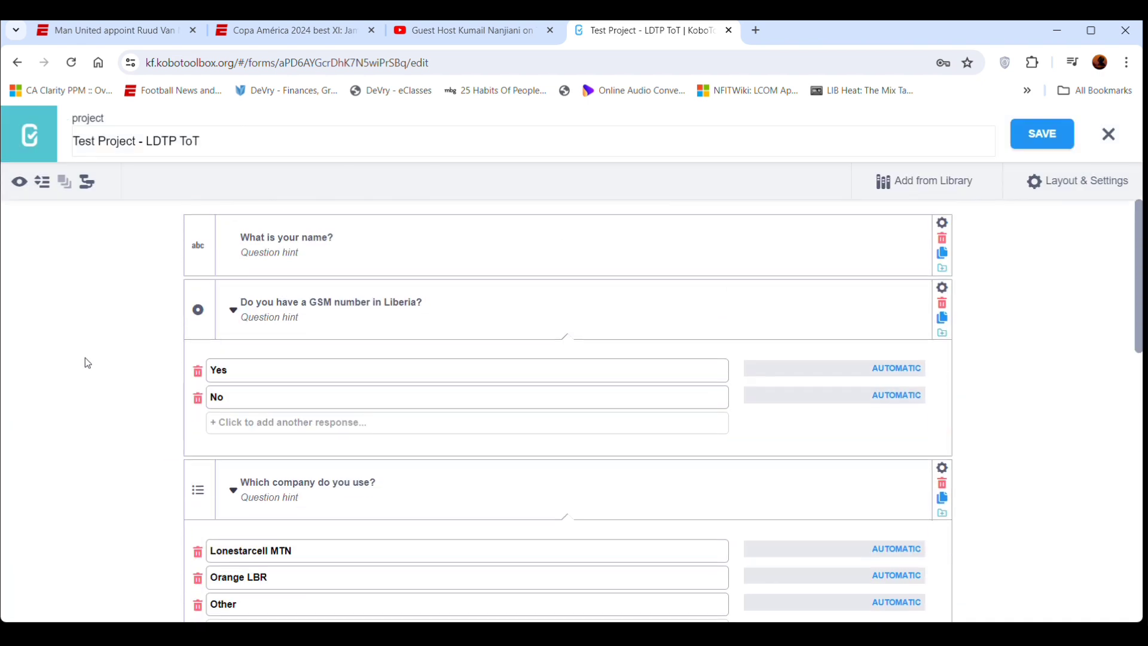
left_click(272, 483)
type("GS")
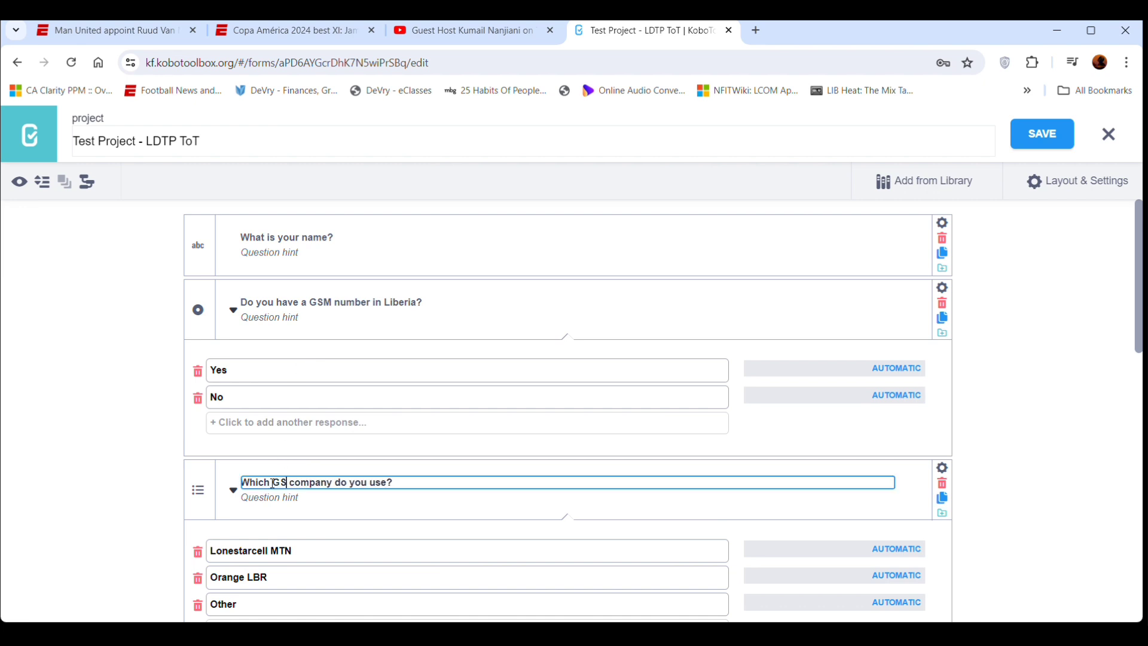
type("M")
left_click(120, 524)
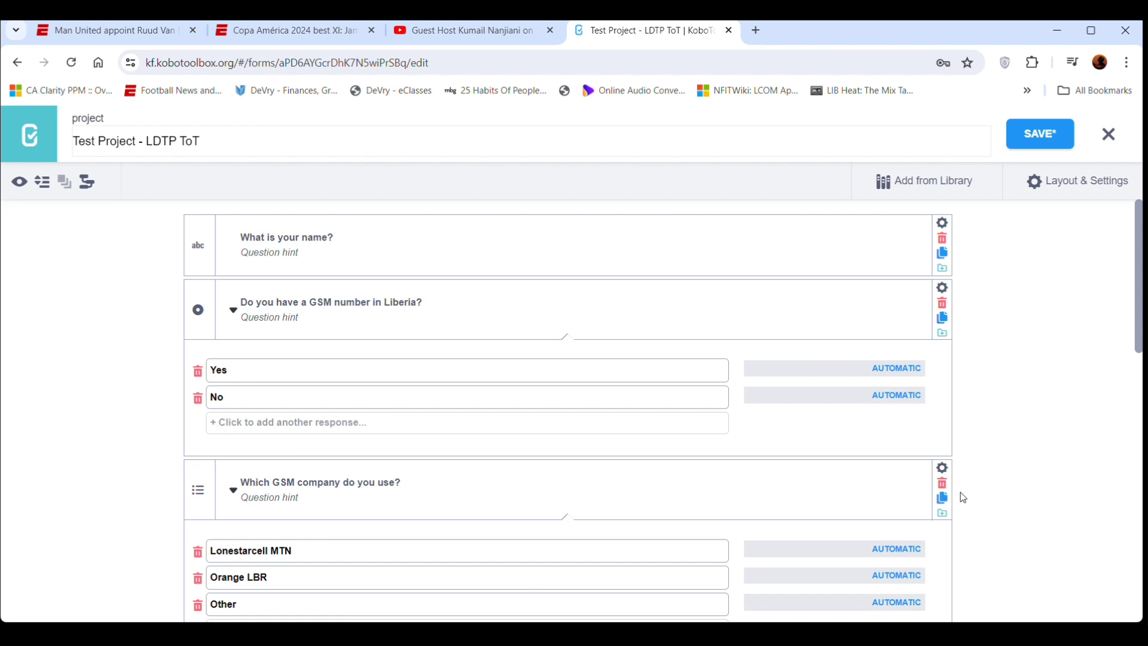
Step: Look at the settings of the "Which GSM company do you use?" question and close them again
left_click(943, 470)
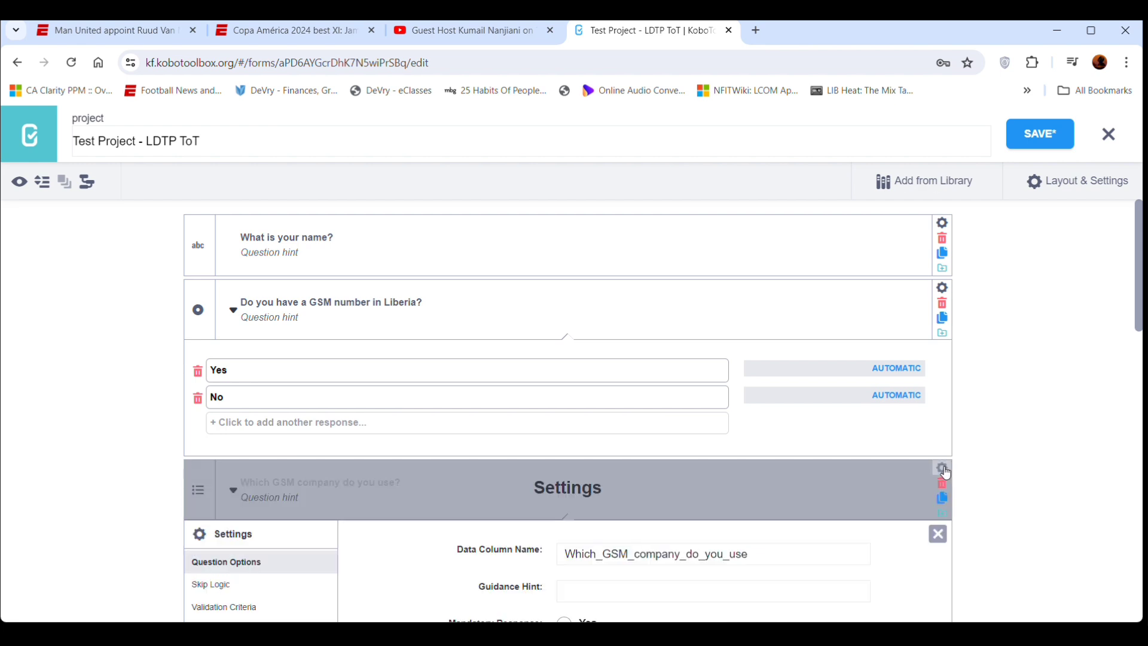
left_click(943, 470)
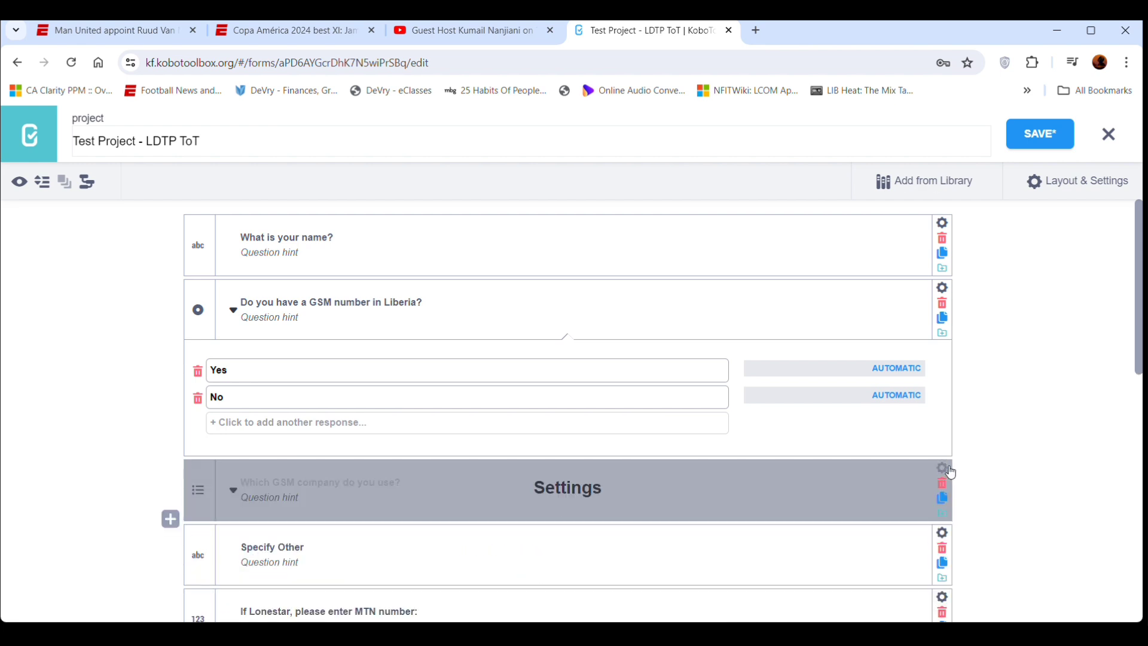
scroll(1028, 473, "down", 2)
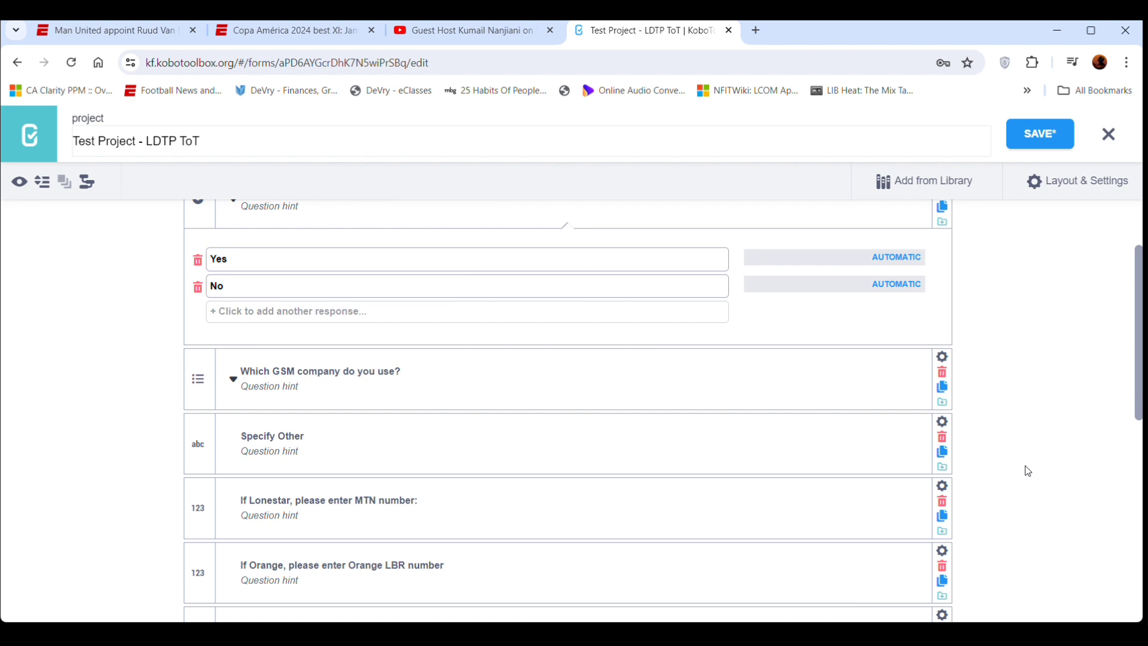
Step: Duplicate the "Which GSM company do you use?" question and delete the duplicate, confirming the deletion
left_click(945, 389)
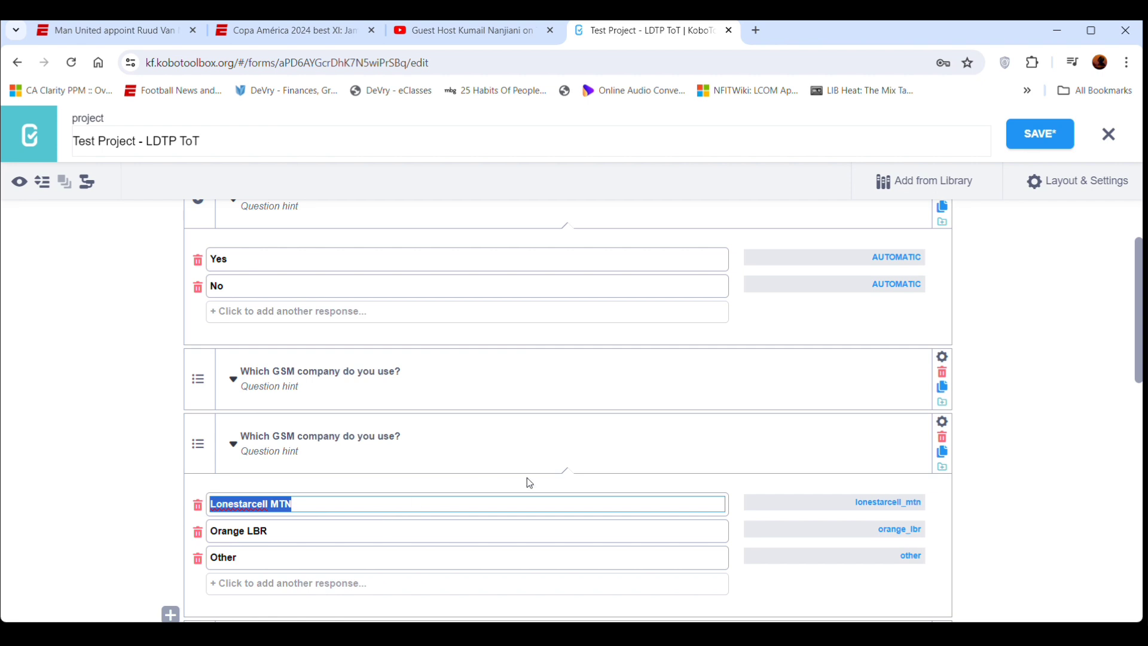
left_click(943, 439)
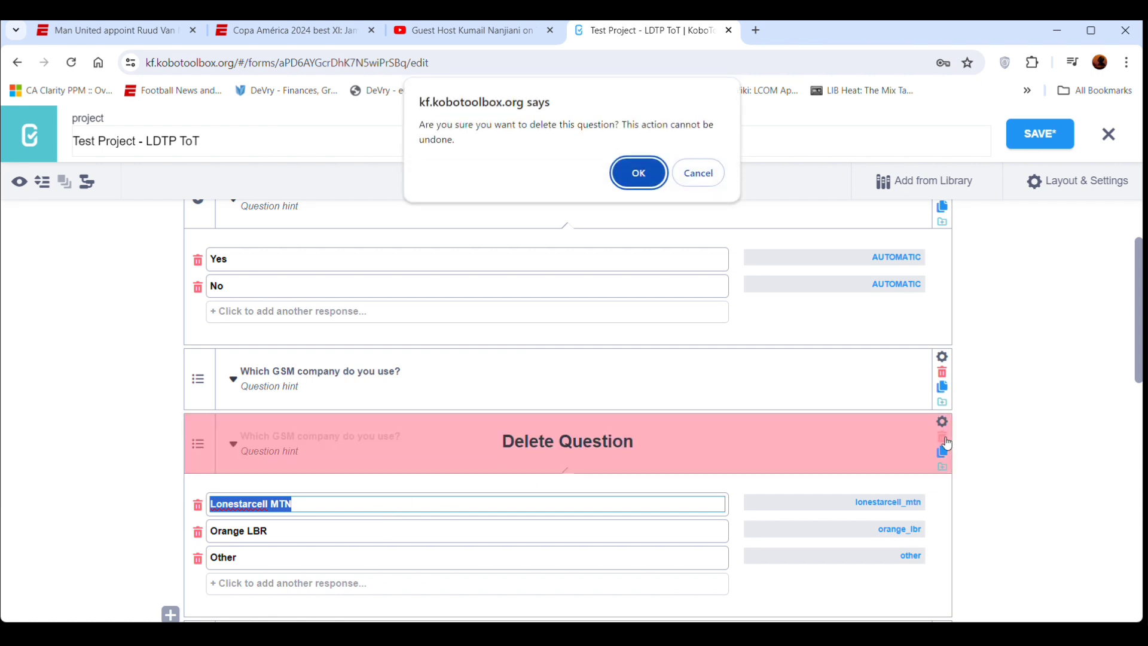
left_click(643, 176)
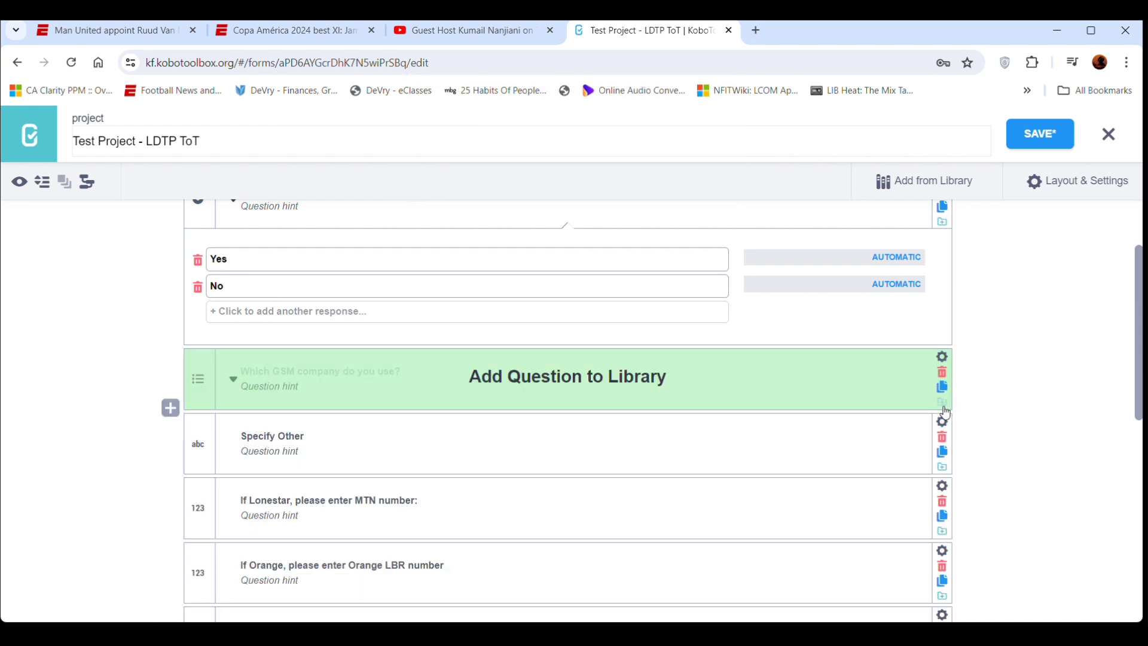